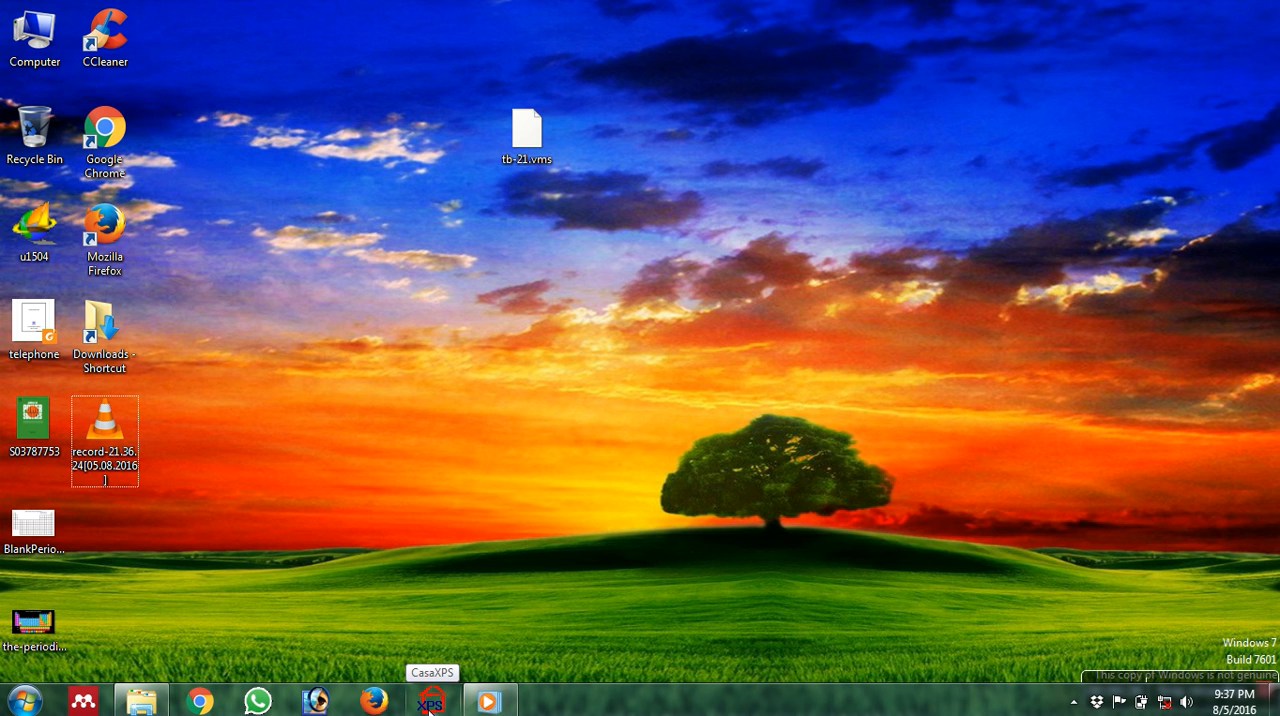
Launch CasaXPS and load tb-21.vms from the desktop into its maximized window.
click(429, 704)
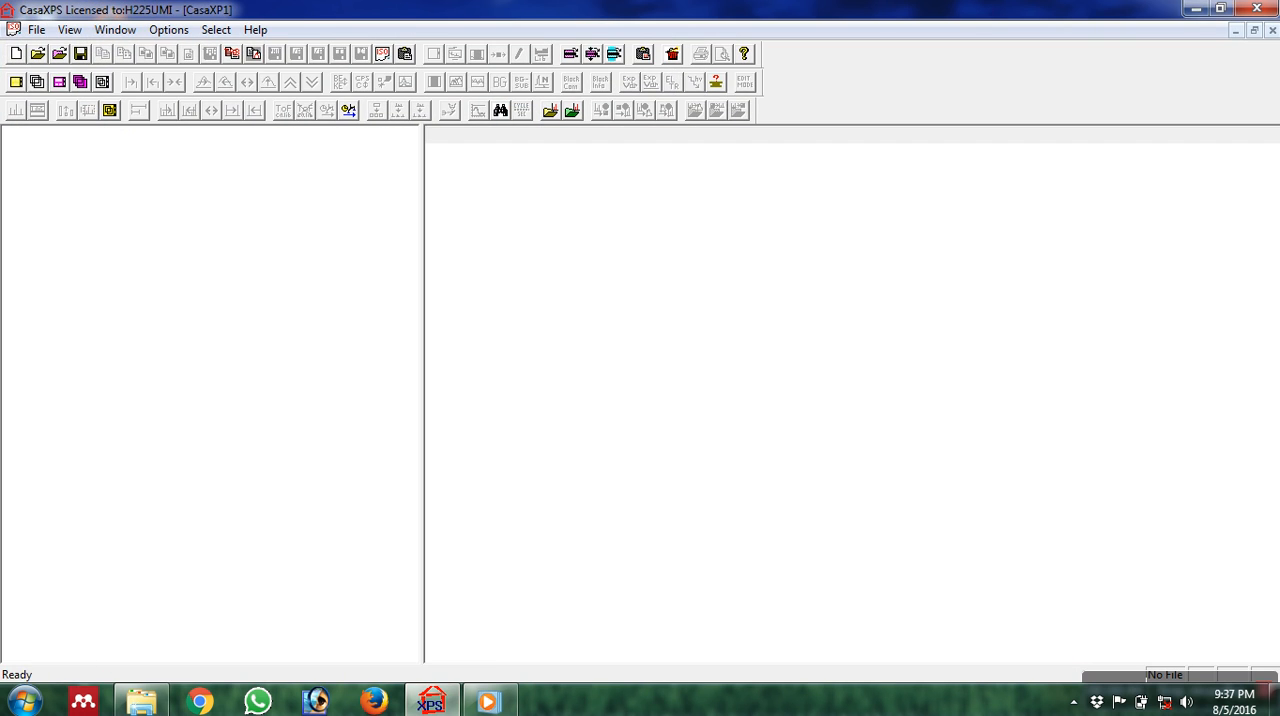
click(1220, 9)
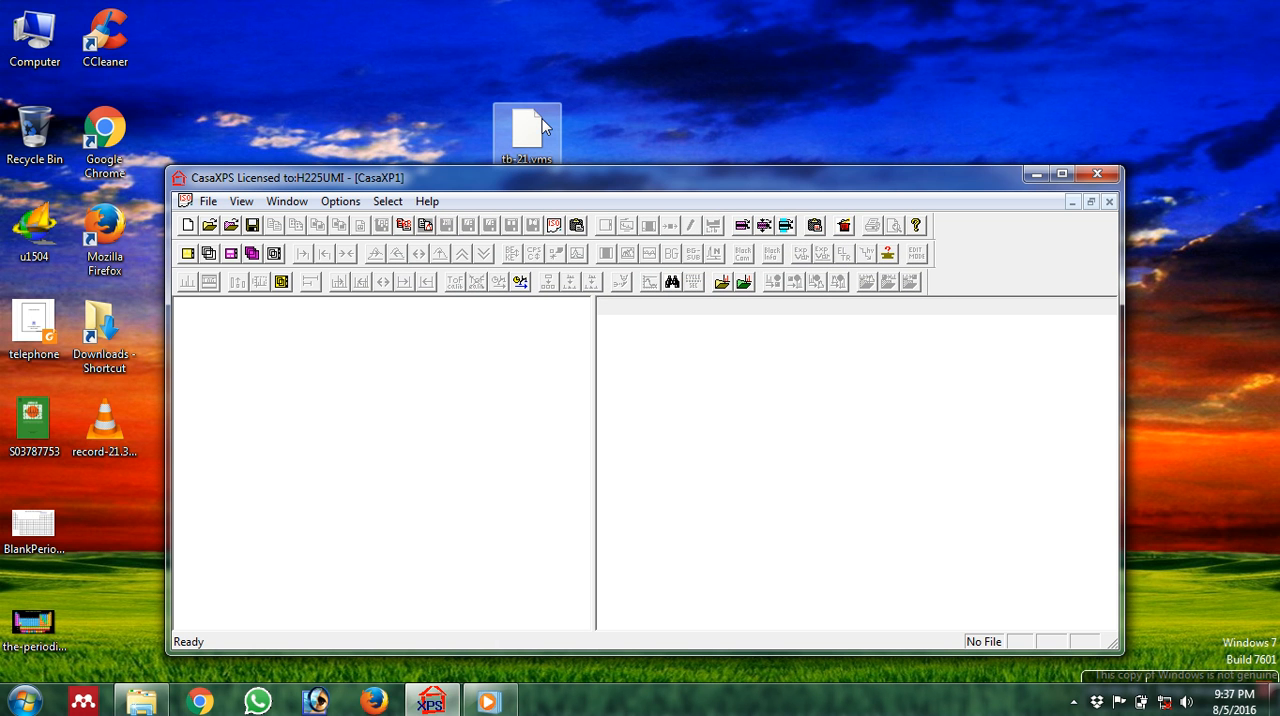
drag(552, 111, 503, 440)
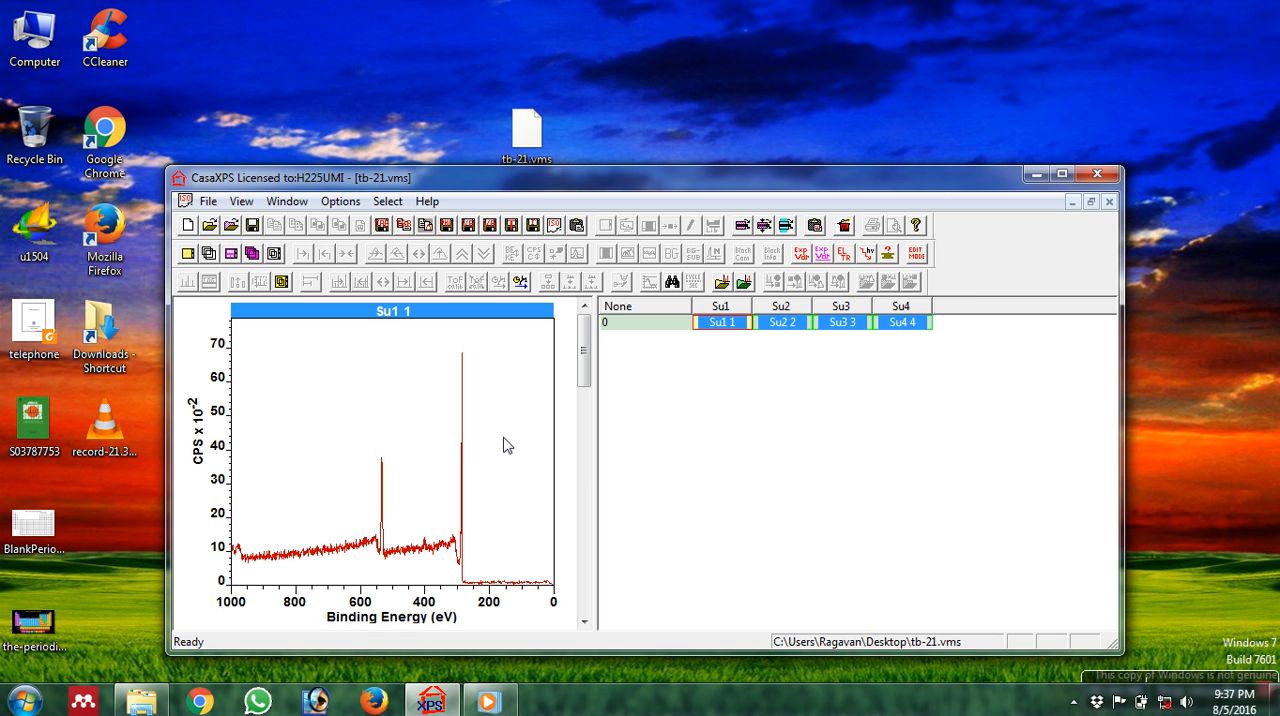
click(1062, 175)
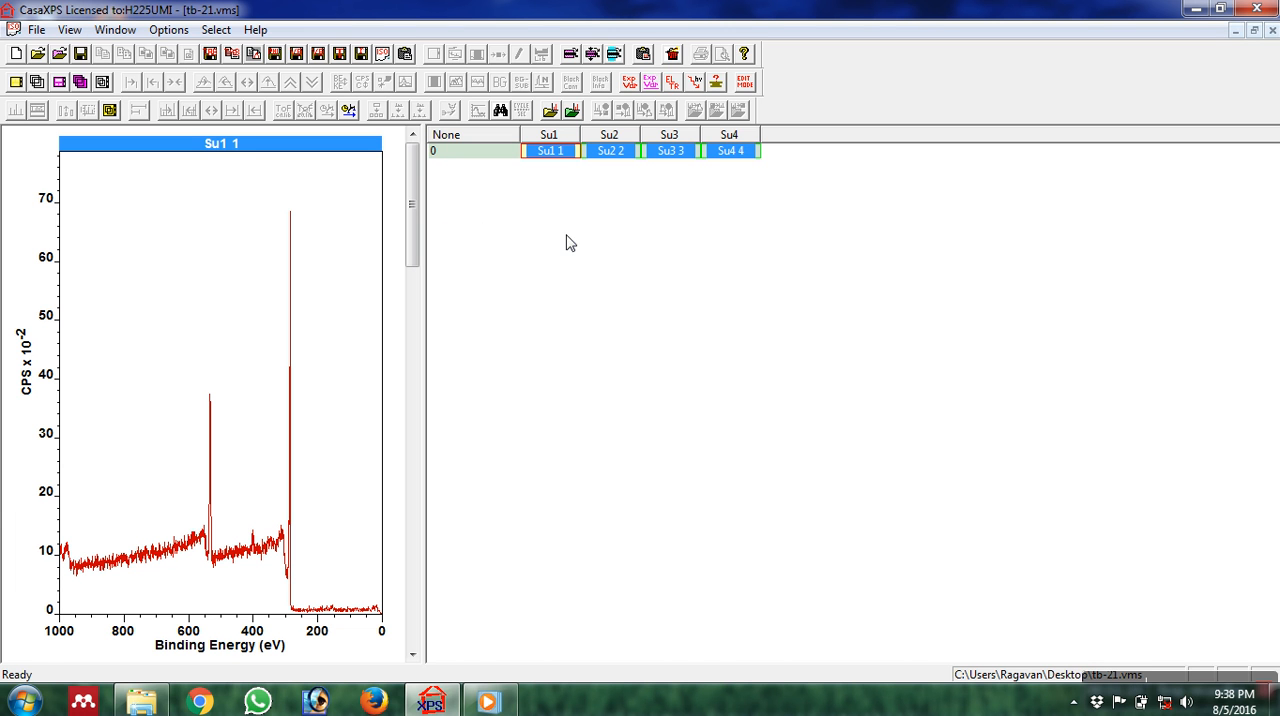
Mark the elements C, N and O on the Su1 1 survey spectrum using the element library's periodic table.
click(351, 229)
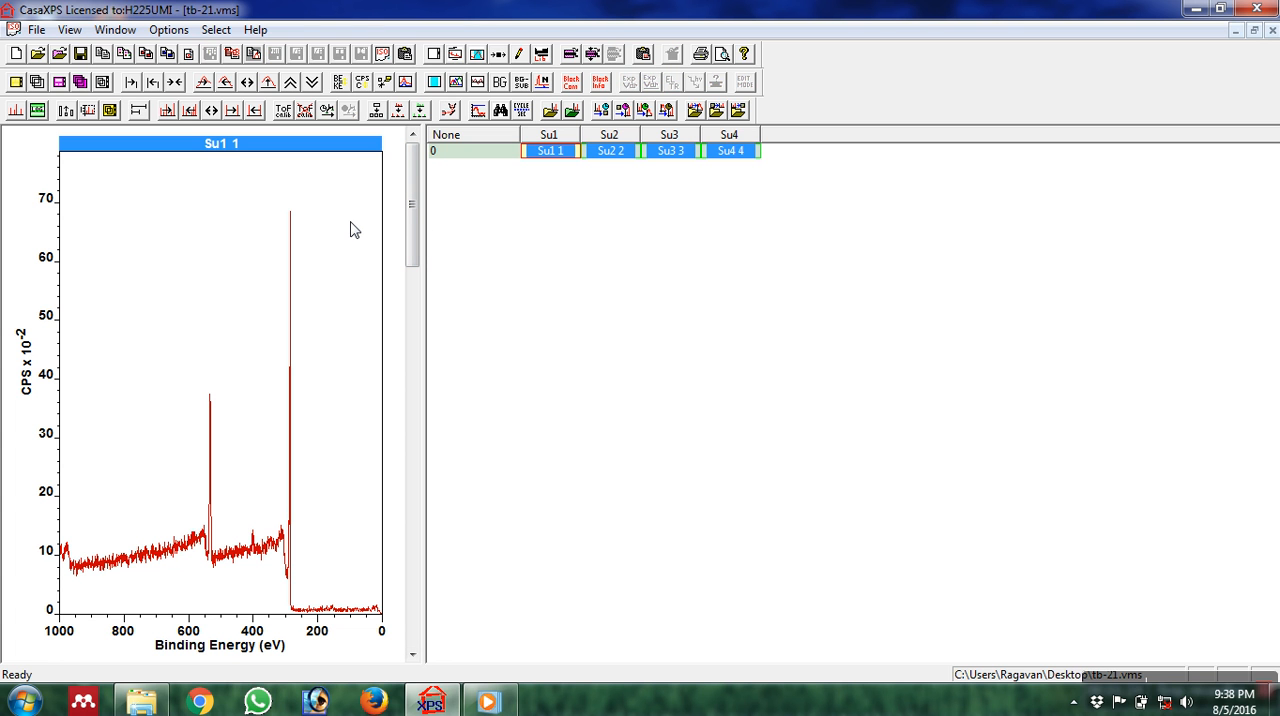
click(541, 55)
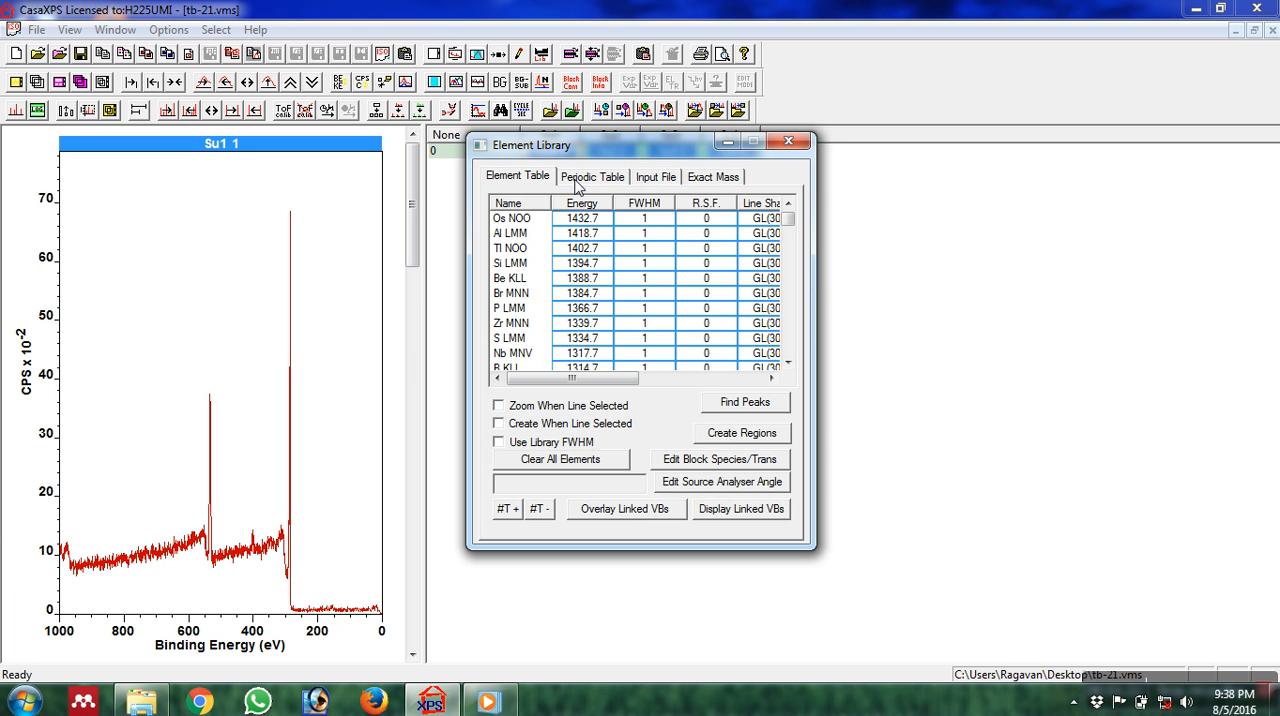
click(586, 178)
drag(624, 148, 853, 152)
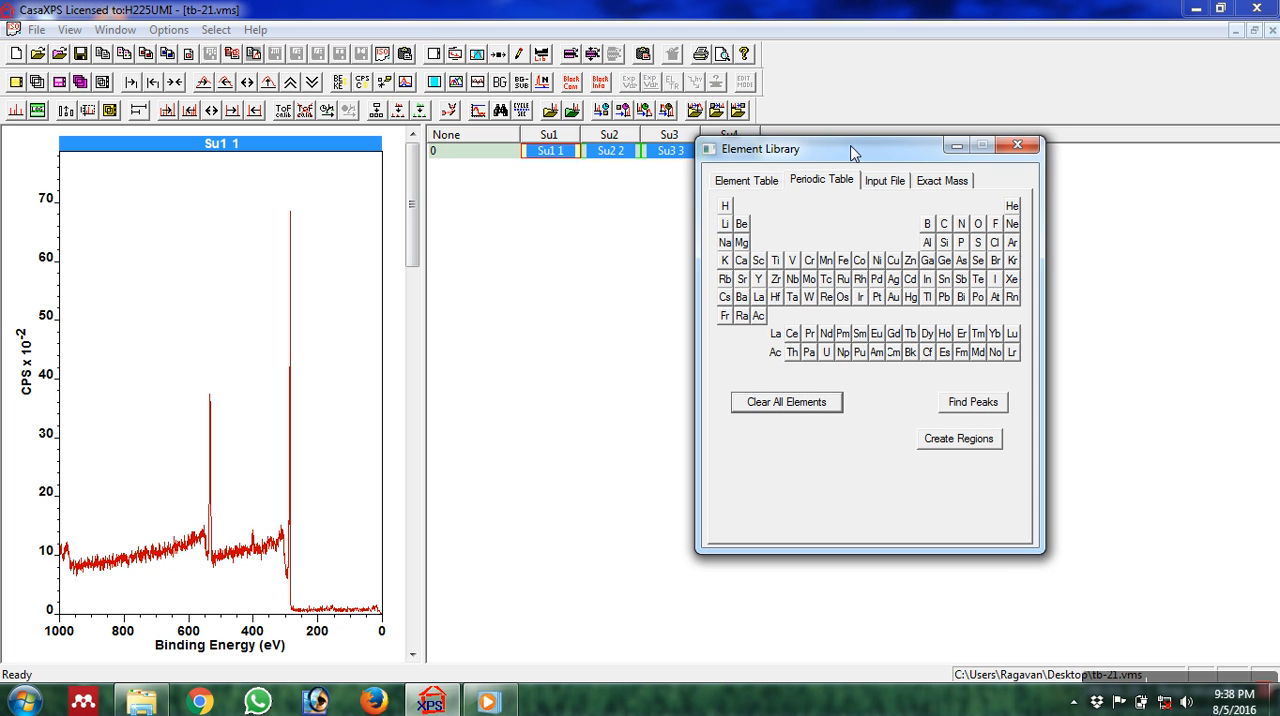
click(944, 224)
click(962, 225)
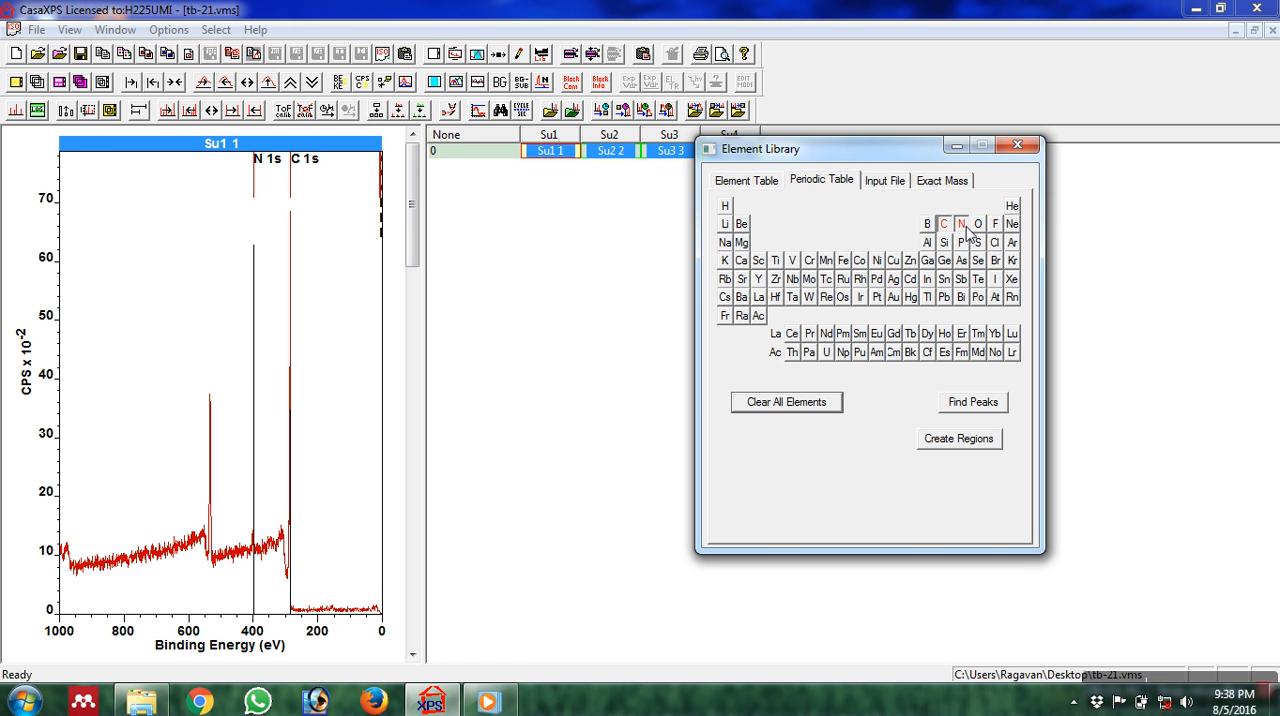
click(978, 225)
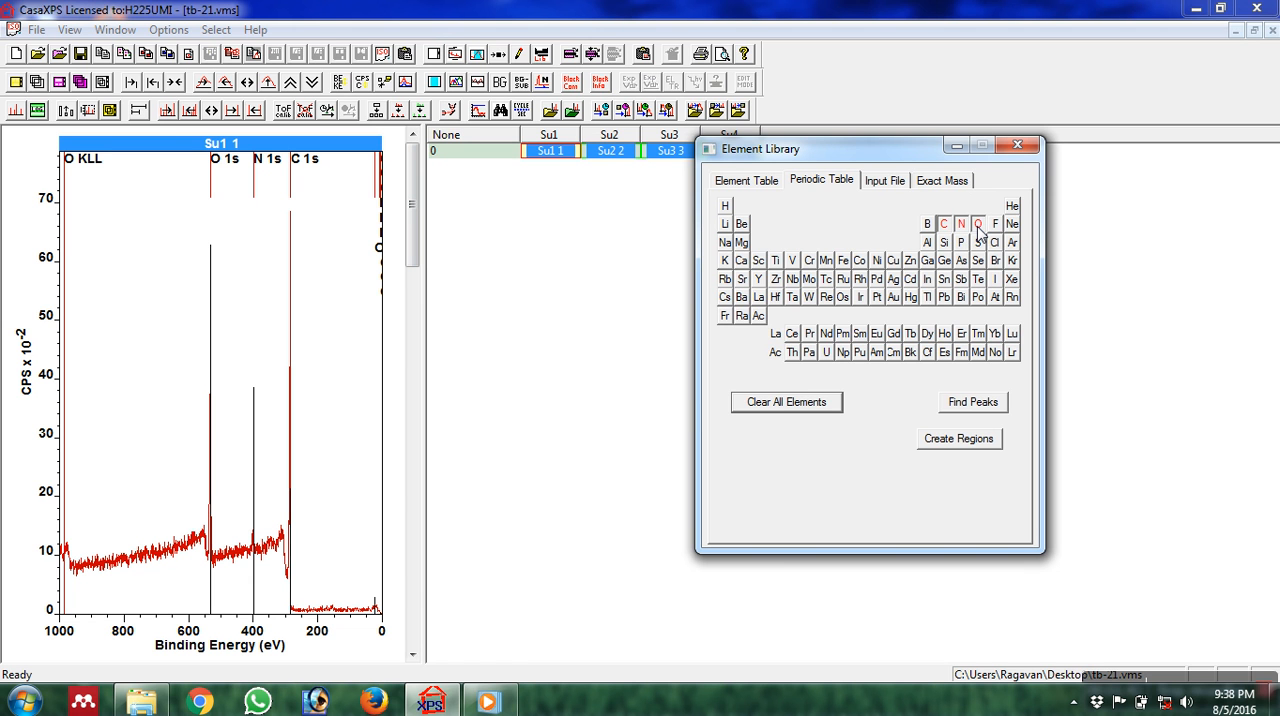
Find the peaks of the marked elements, create their quantification regions on the survey spectrum, and close the element library.
click(966, 405)
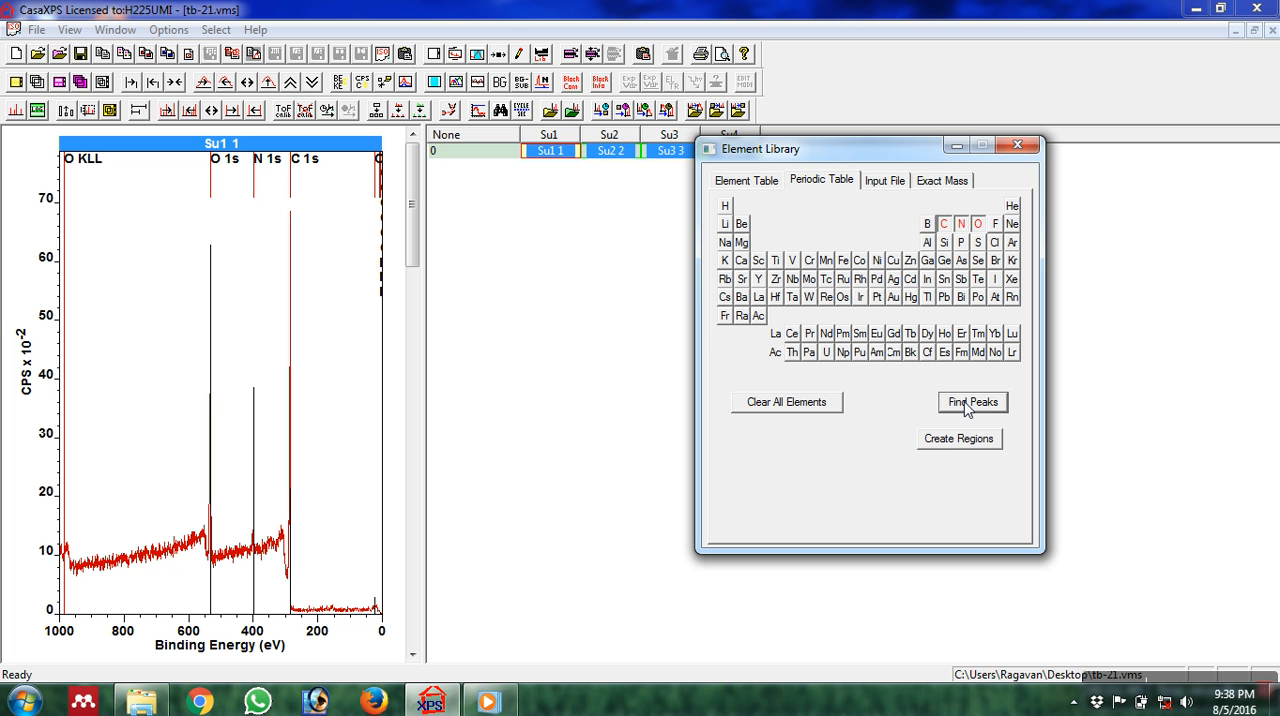
click(947, 450)
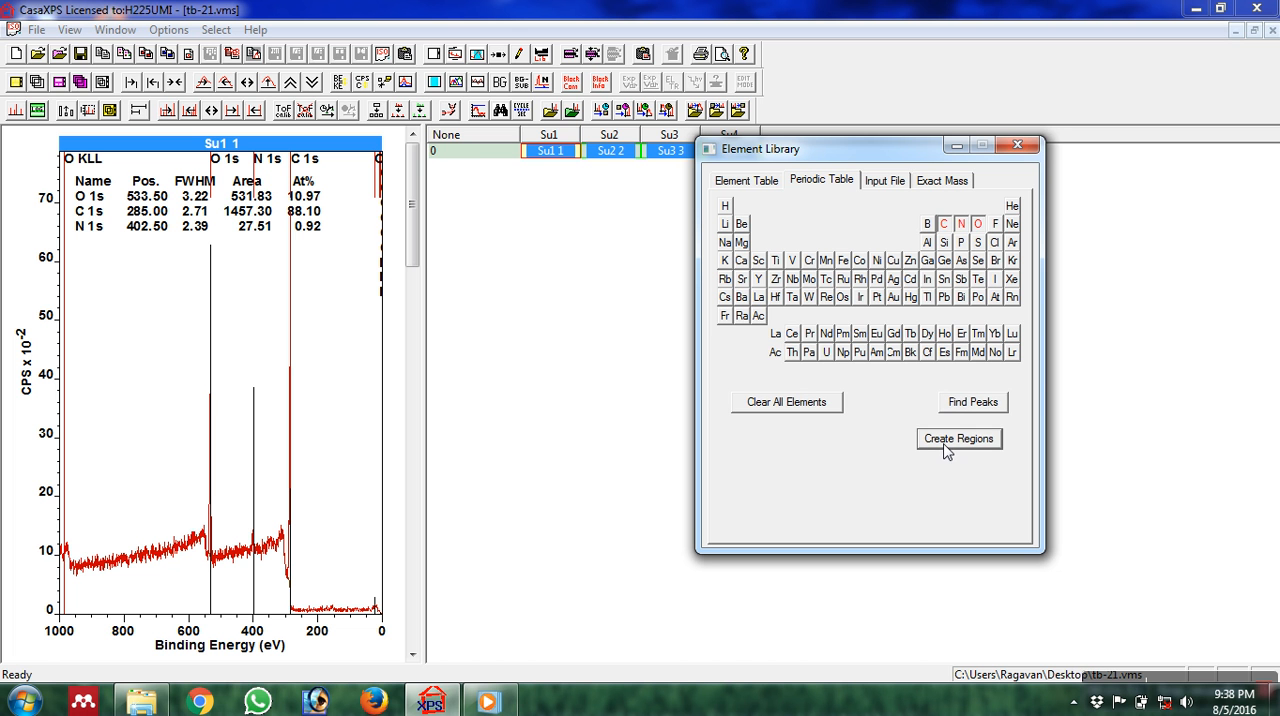
click(1016, 147)
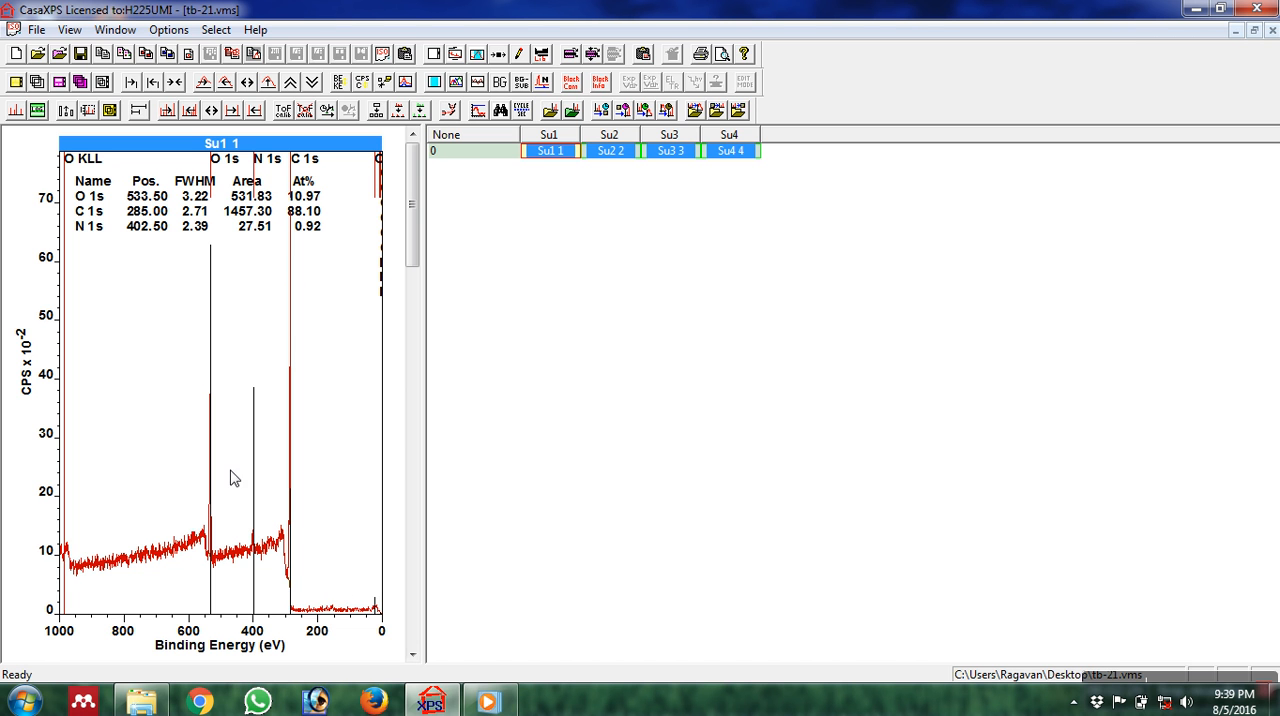
Inspect the Su4 4 spectrum against the survey and set that block's species identifier to Carbon.
click(735, 153)
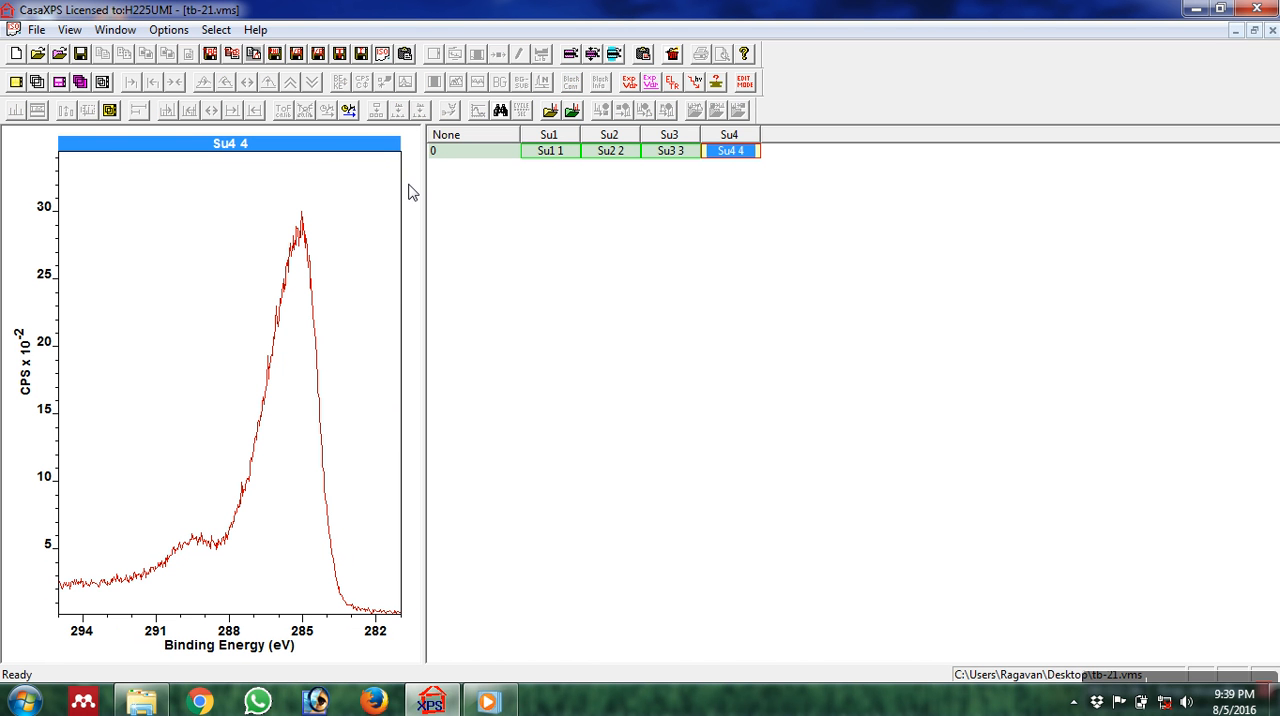
click(503, 160)
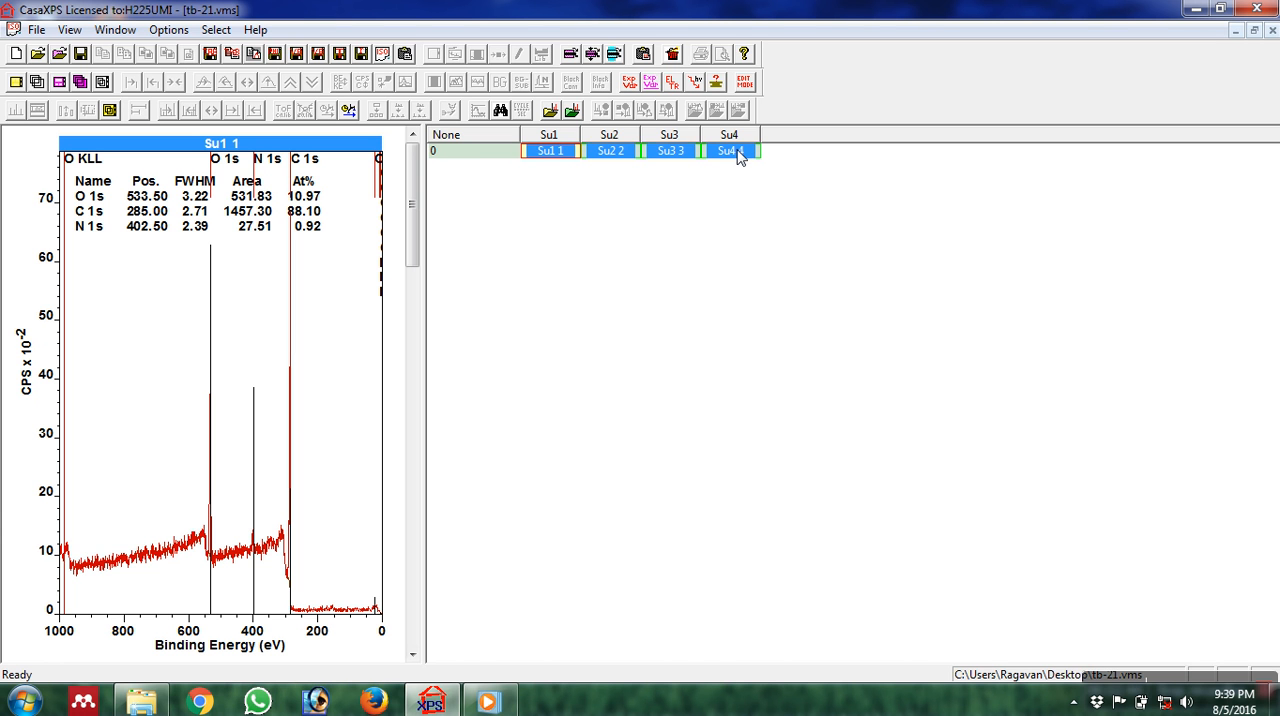
click(738, 153)
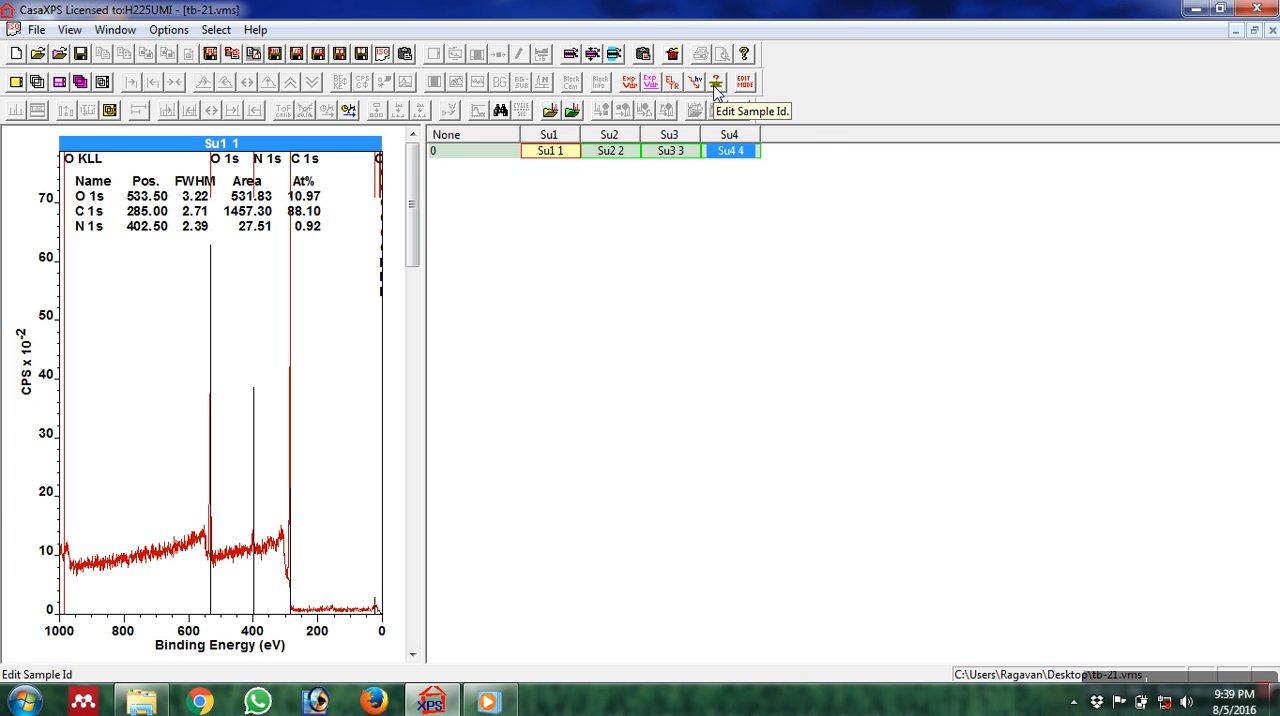
click(716, 85)
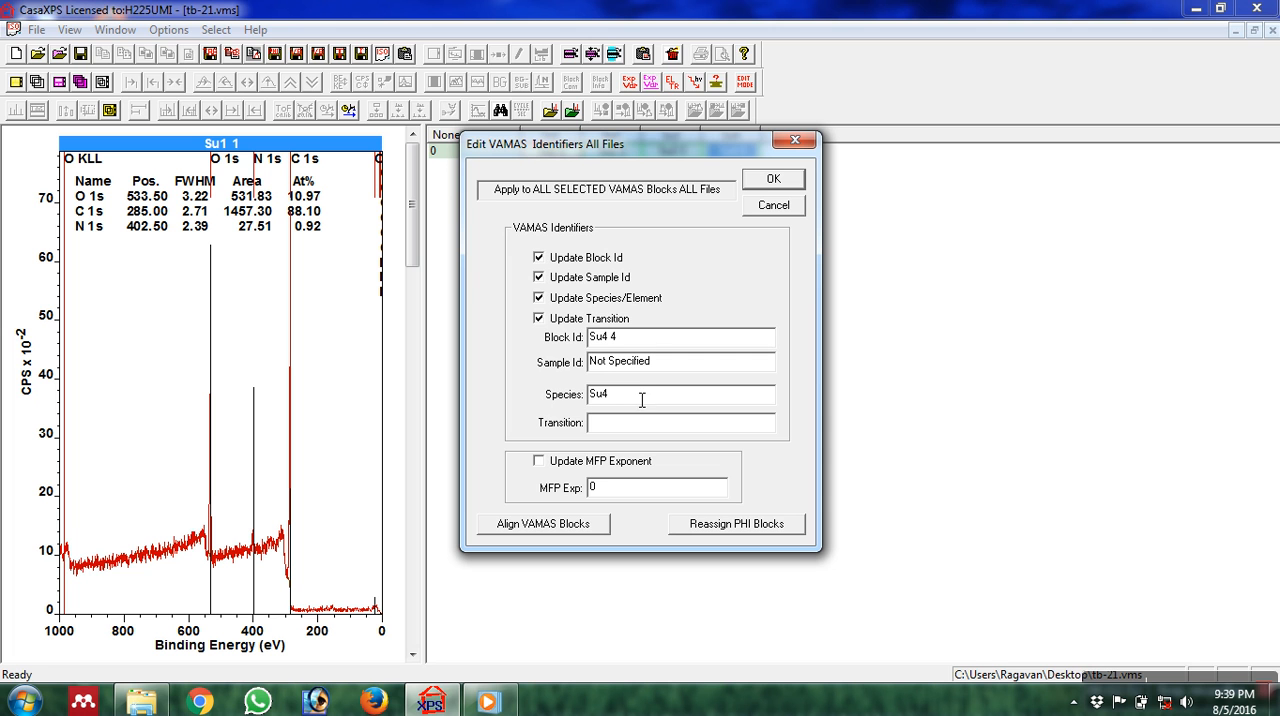
click(643, 401)
text(Carbon)
click(781, 180)
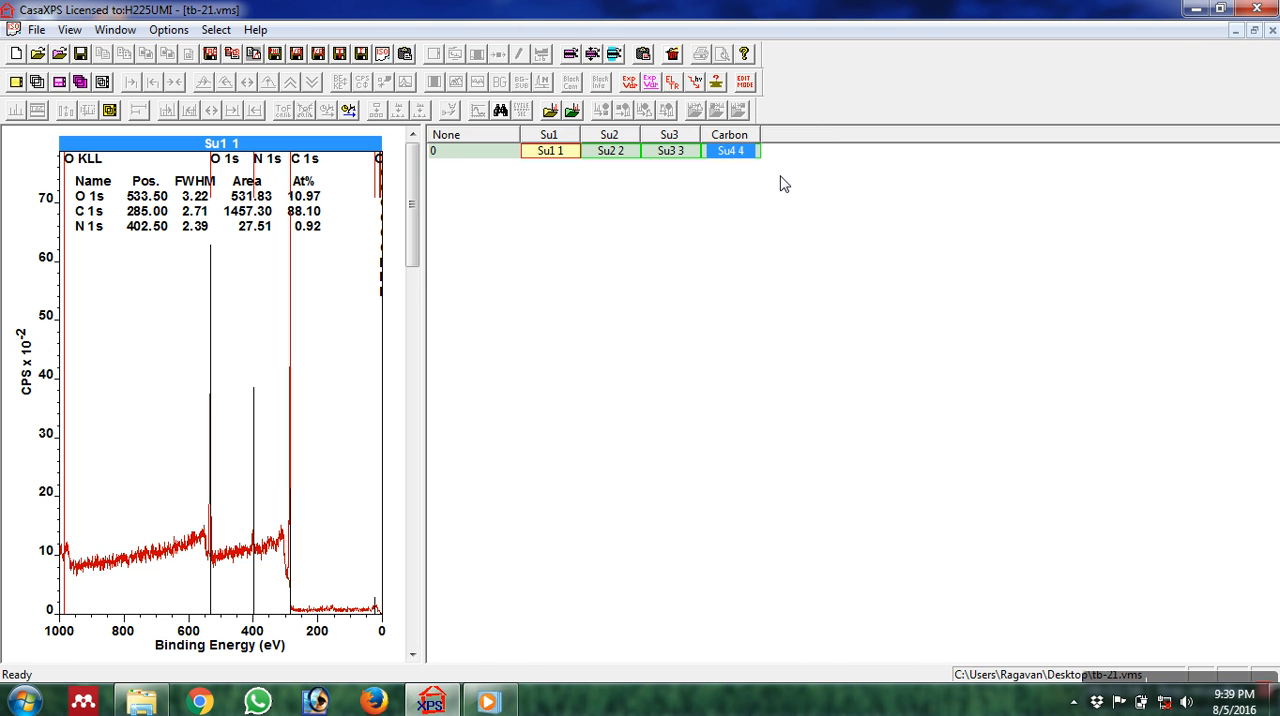
Display the Su4 4 spectrum and change its block identifier to Carbon.
drag(751, 157, 751, 248)
click(733, 392)
click(729, 160)
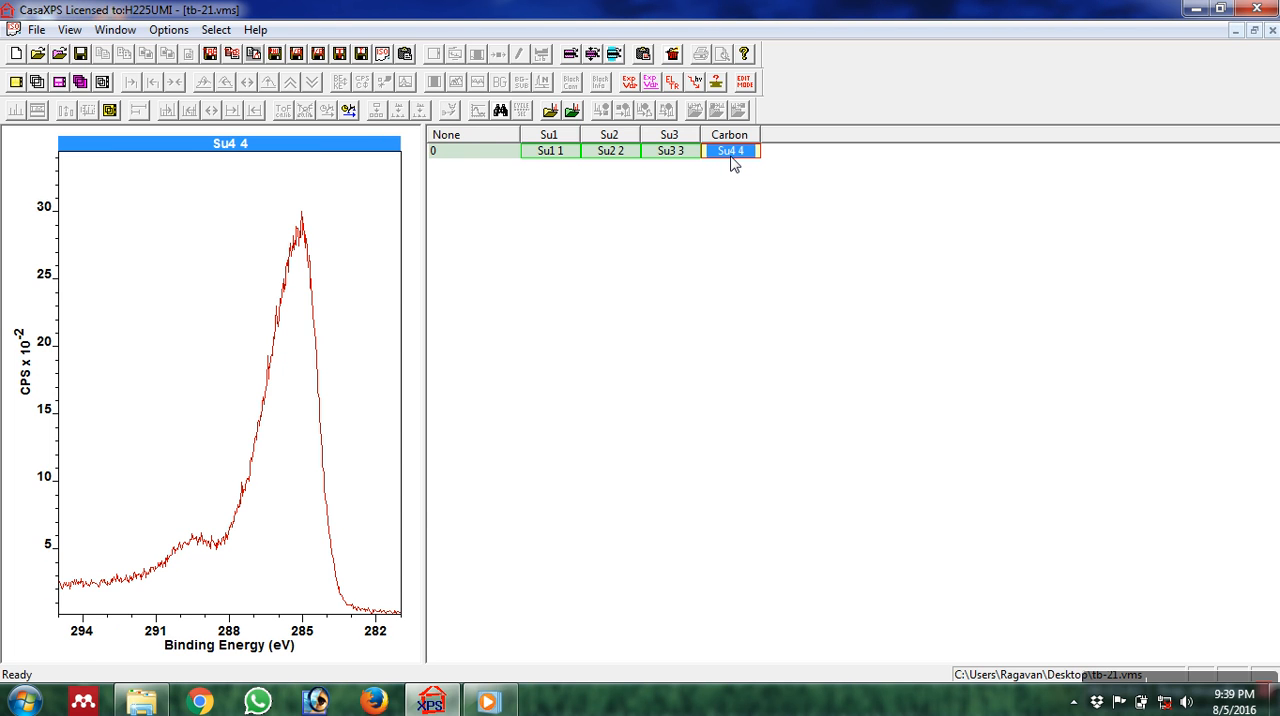
click(707, 85)
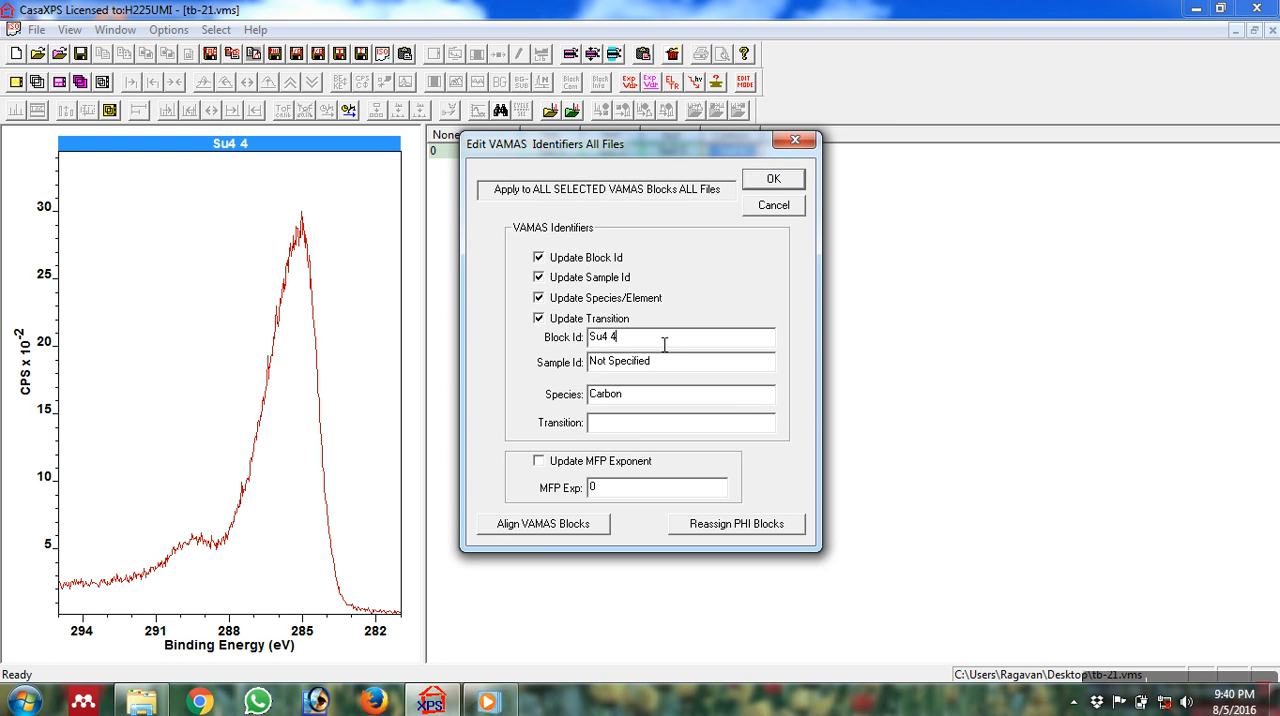
key(BackSpace)
key(BackSpace)
key(BackSpace)
click(755, 184)
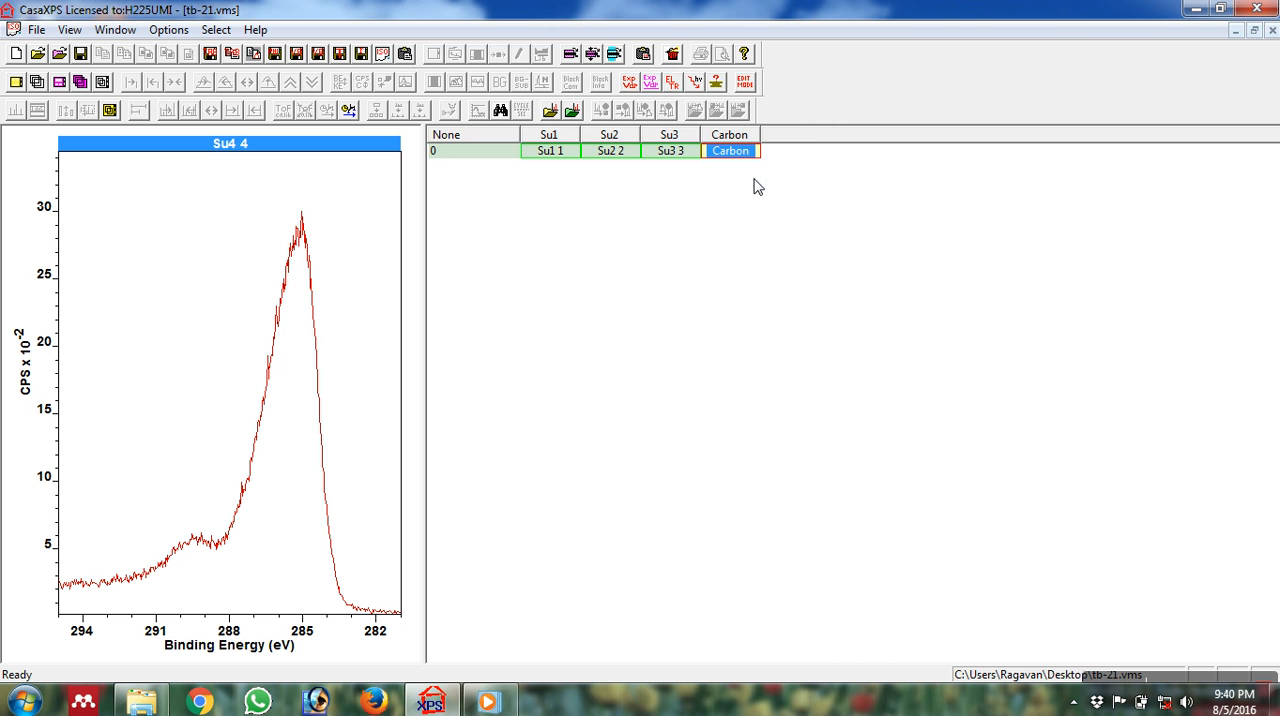
Compare the Su3 3 spectrum with the survey and set both its block identifier and species to Nitrogen.
click(674, 153)
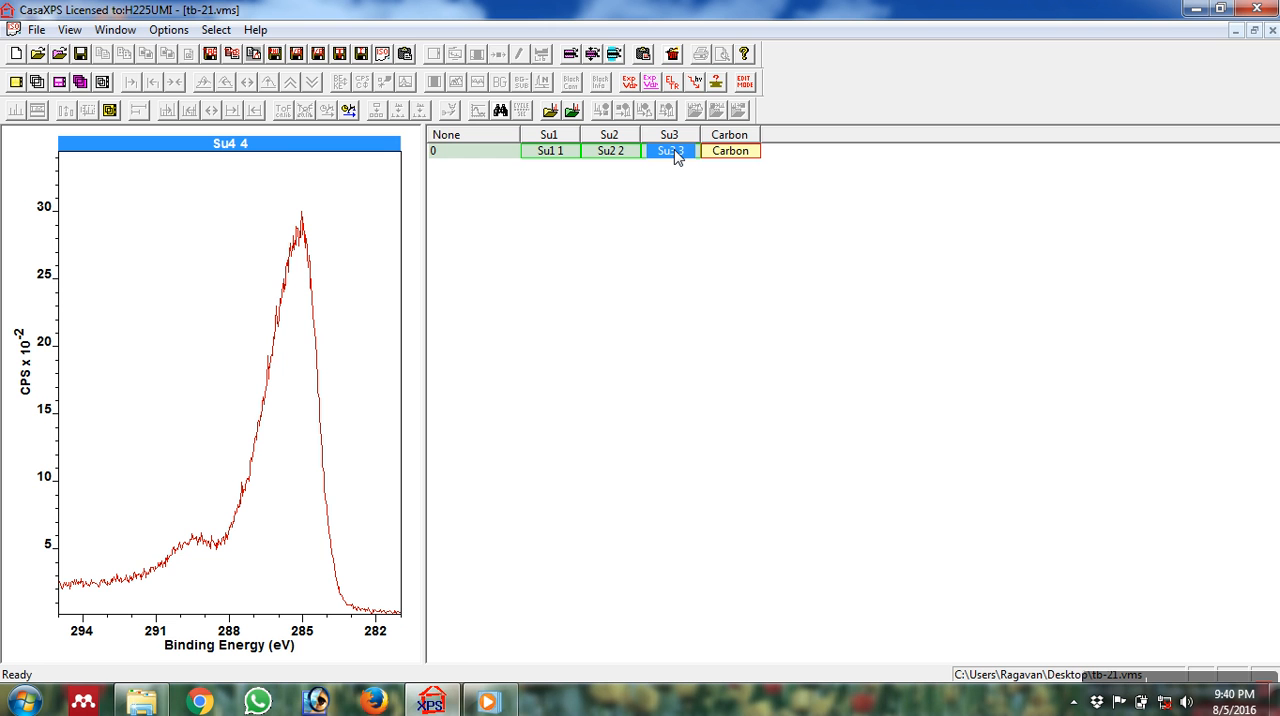
click(473, 162)
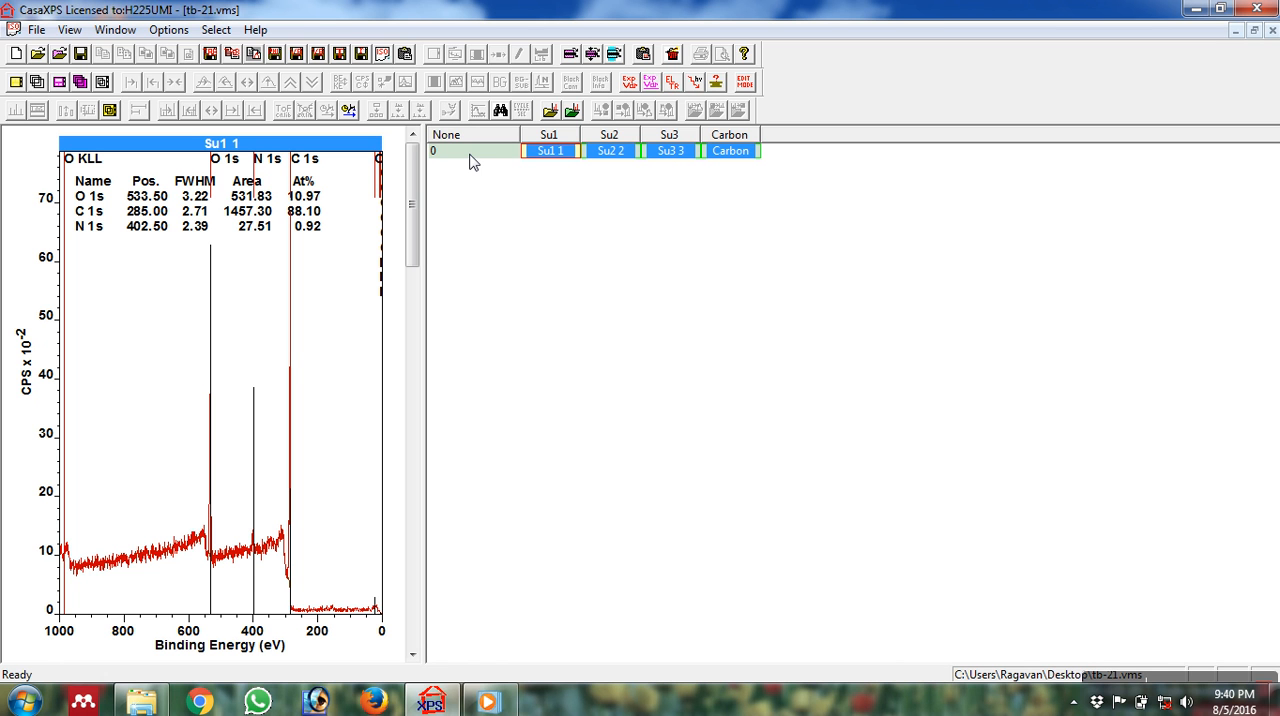
click(674, 160)
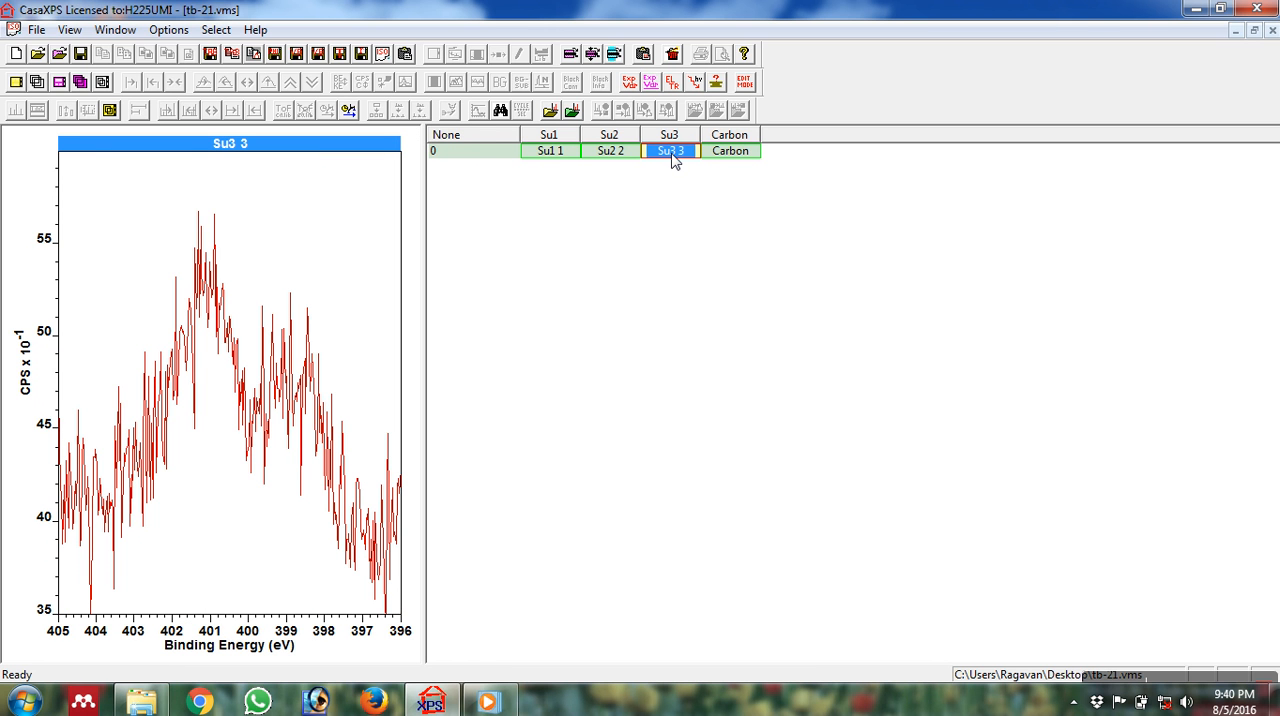
click(500, 150)
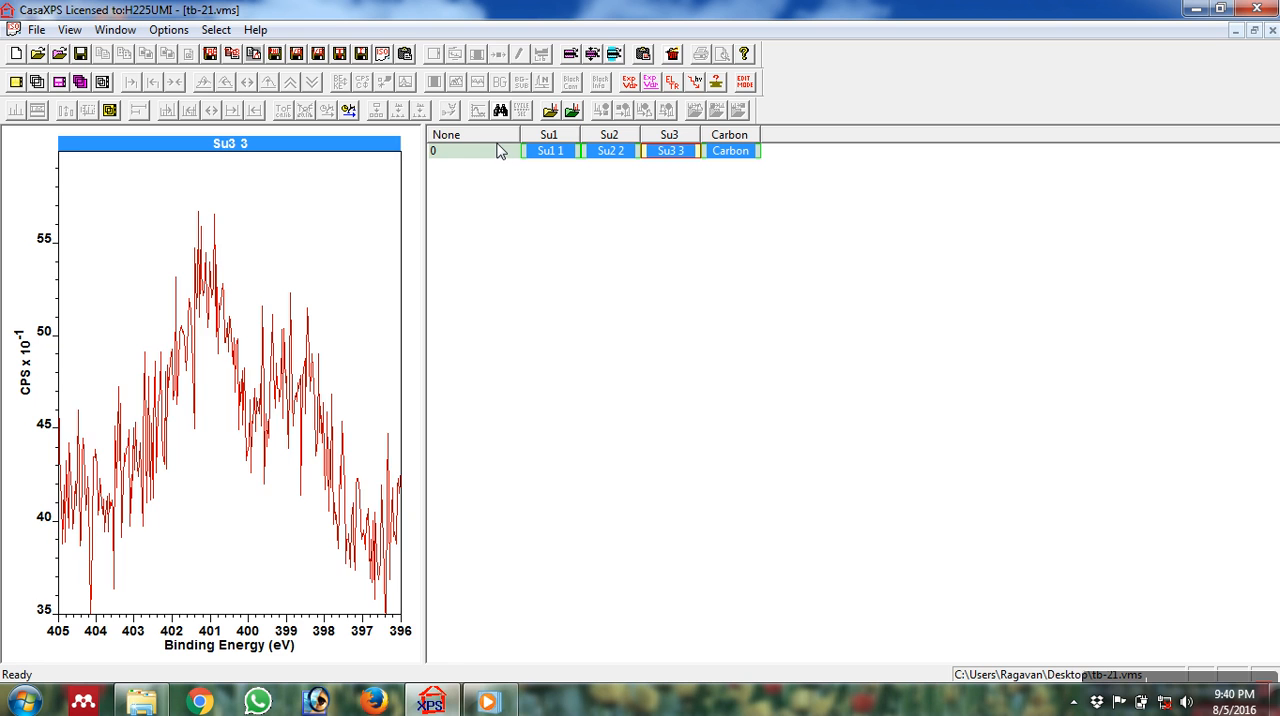
double_click(499, 152)
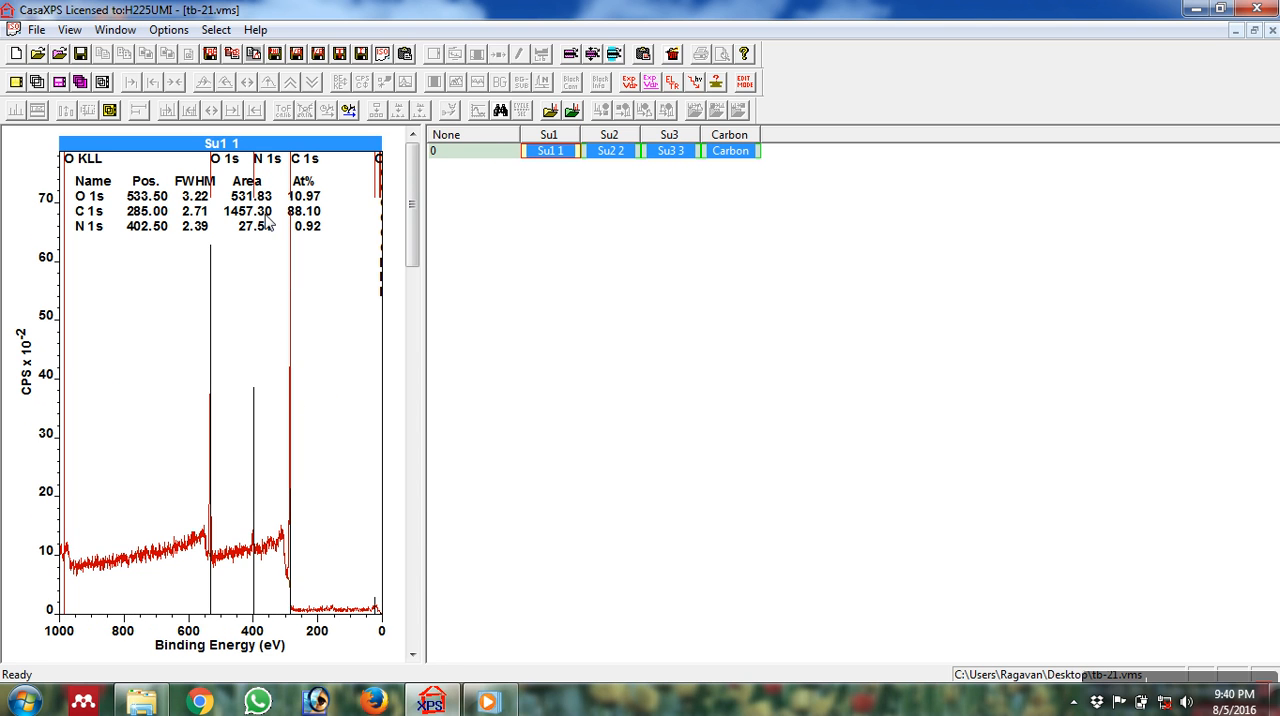
click(672, 153)
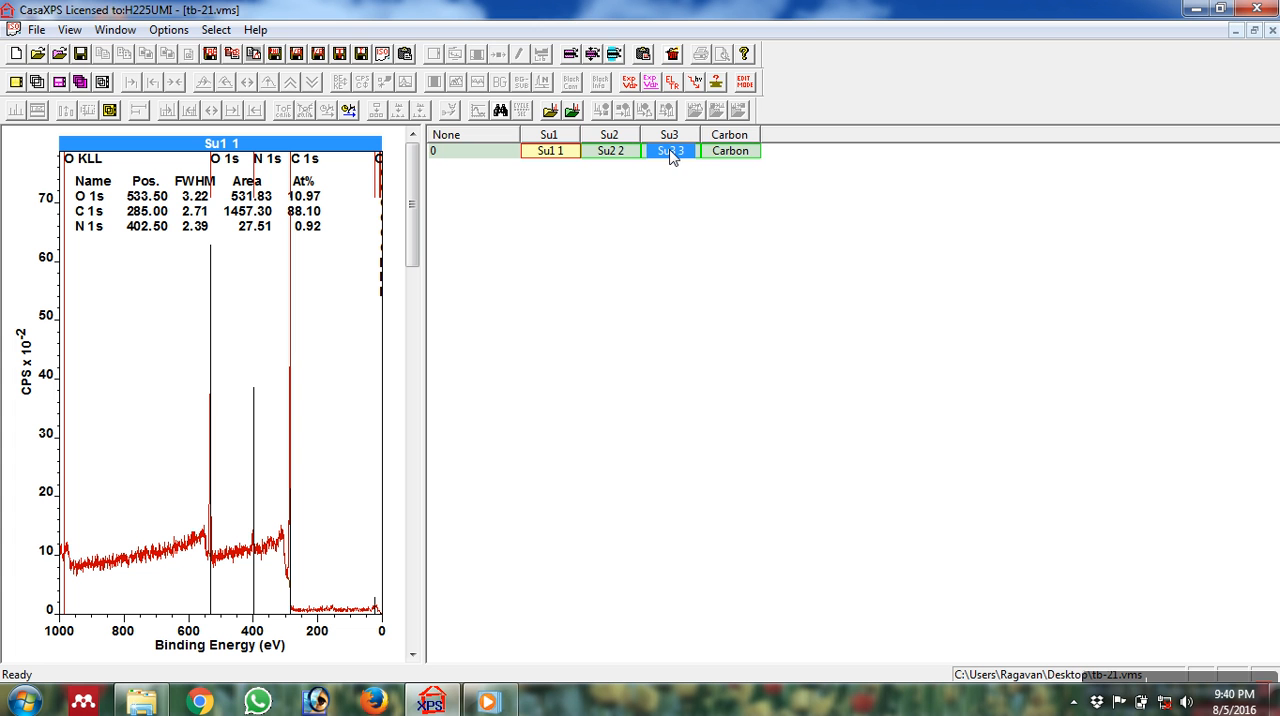
click(717, 83)
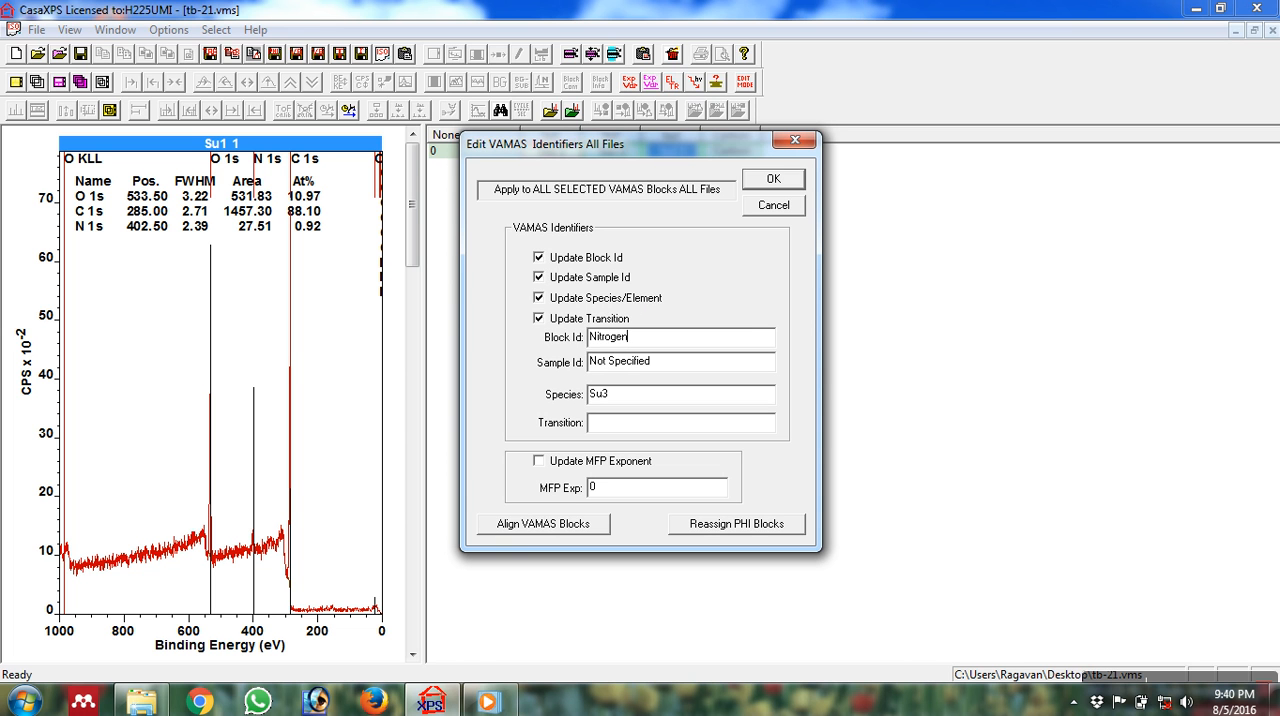
double_click(650, 340)
click(694, 402)
click(752, 185)
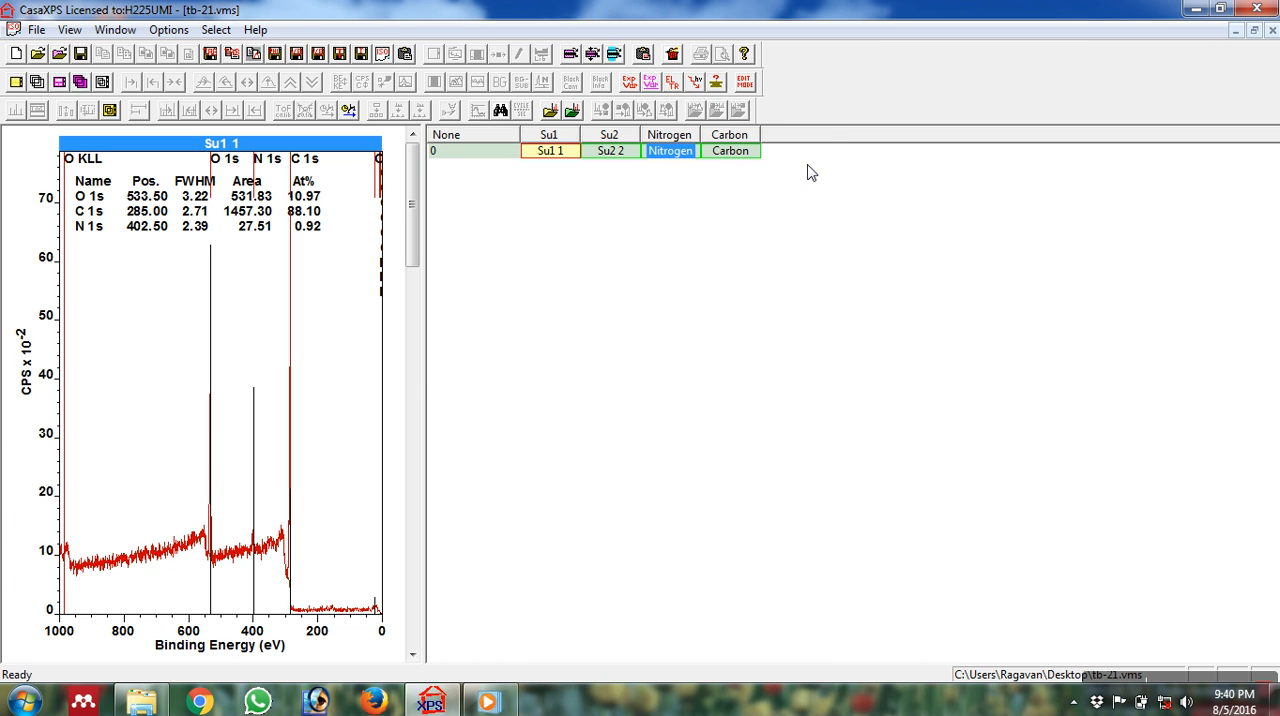
Compare the Su2 2 spectrum with the survey and set both its block identifier and species to Oxygen.
click(620, 158)
double_click(620, 158)
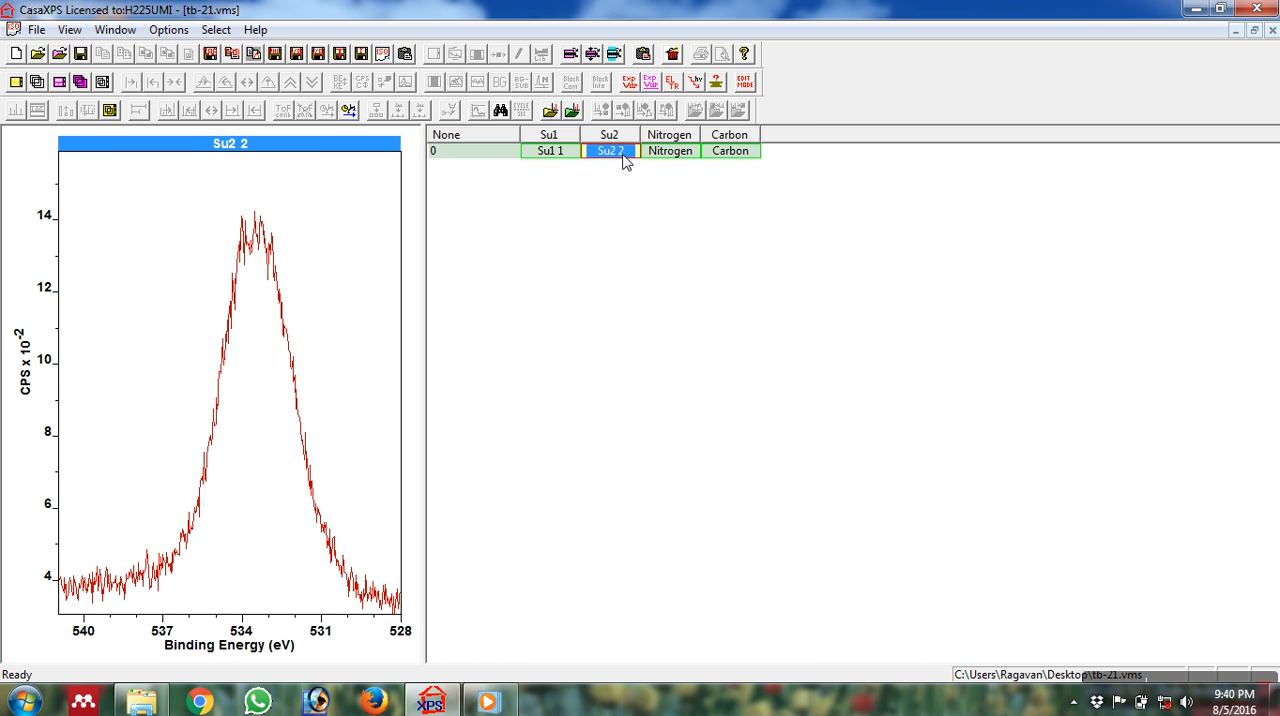
click(490, 152)
double_click(505, 162)
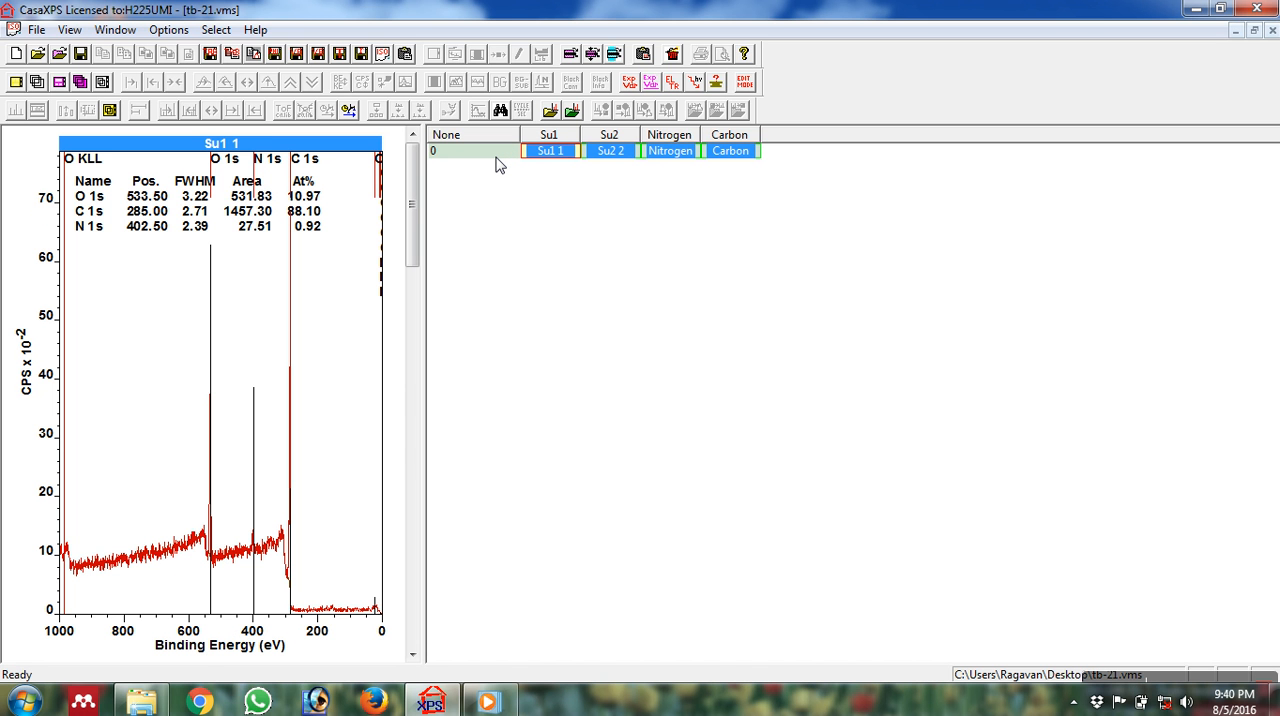
click(613, 152)
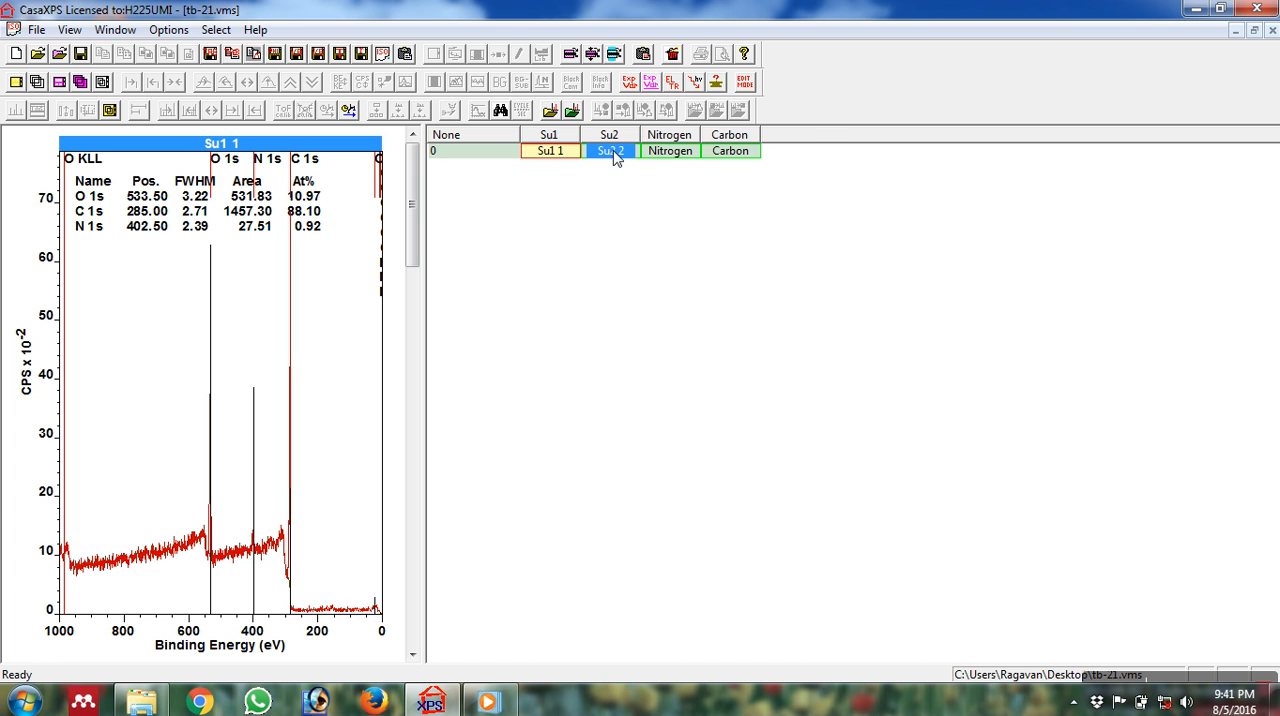
click(717, 84)
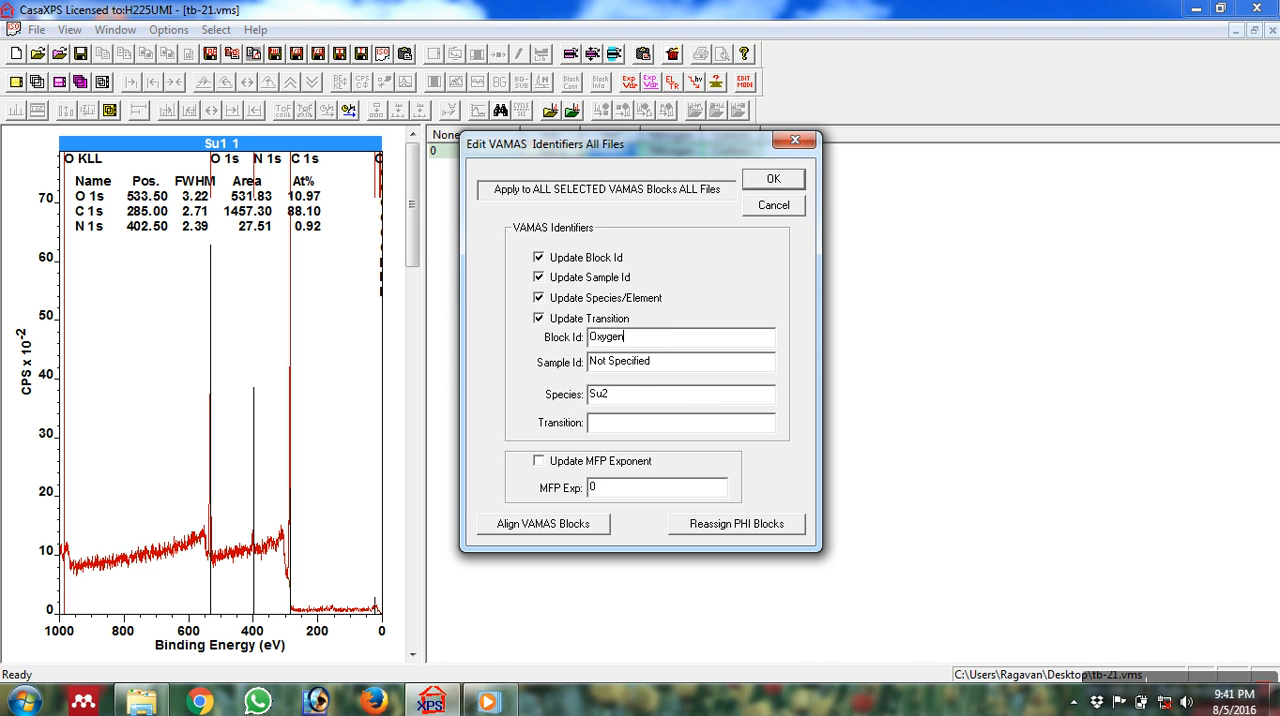
click(646, 401)
click(785, 182)
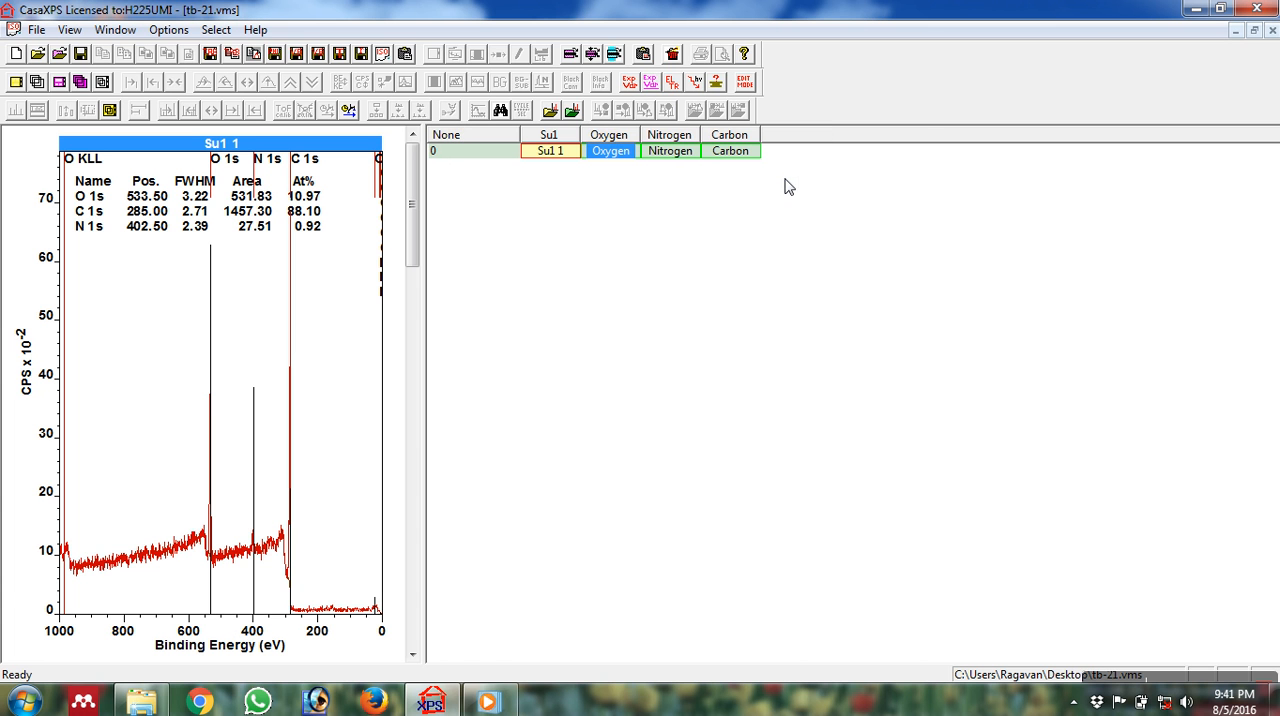
Select the whole row of blocks, and display the Carbon spectrum on its own.
click(551, 152)
click(507, 156)
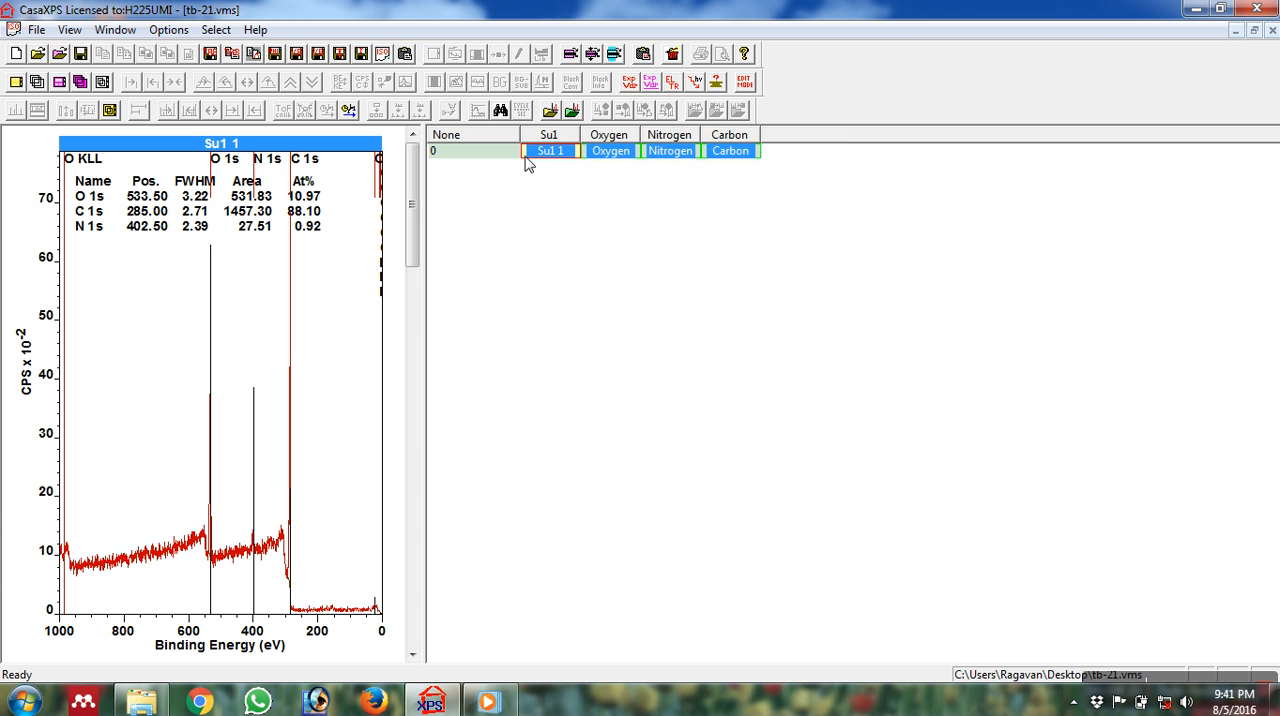
click(738, 158)
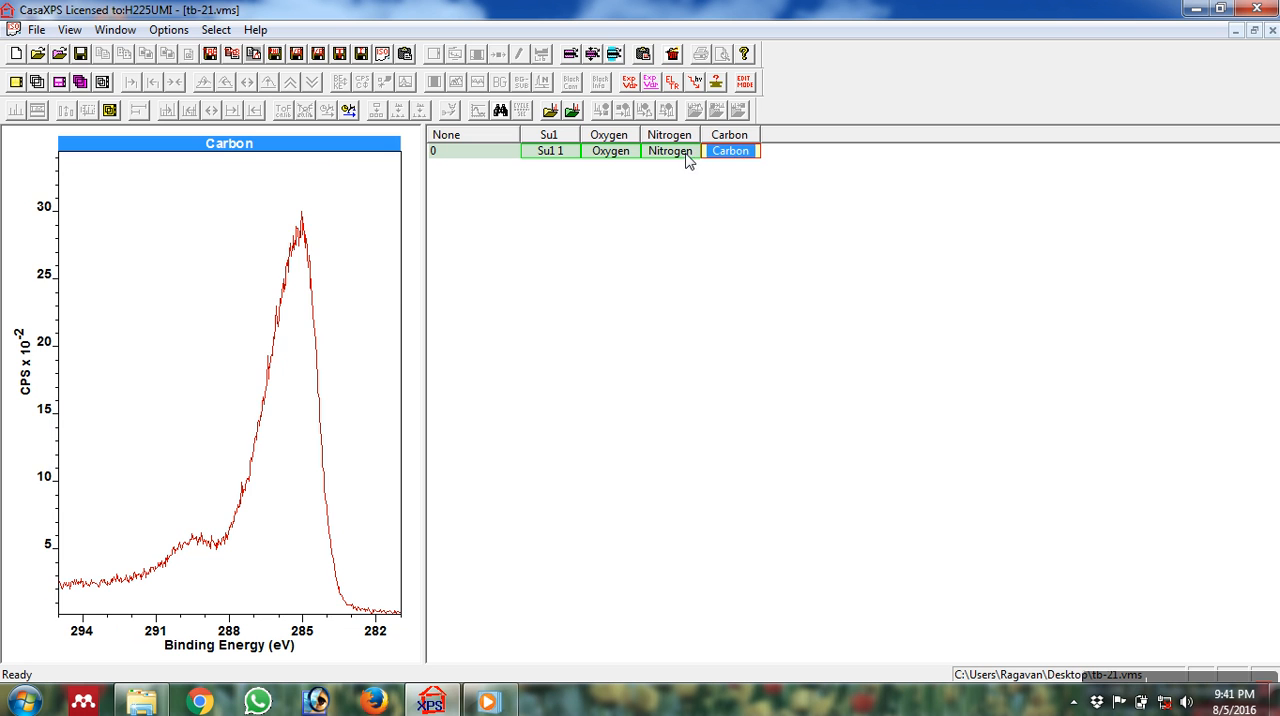
Display the Nitrogen, Oxygen and Carbon spectra in turn to compare their narrow scans.
click(687, 156)
click(612, 155)
click(739, 158)
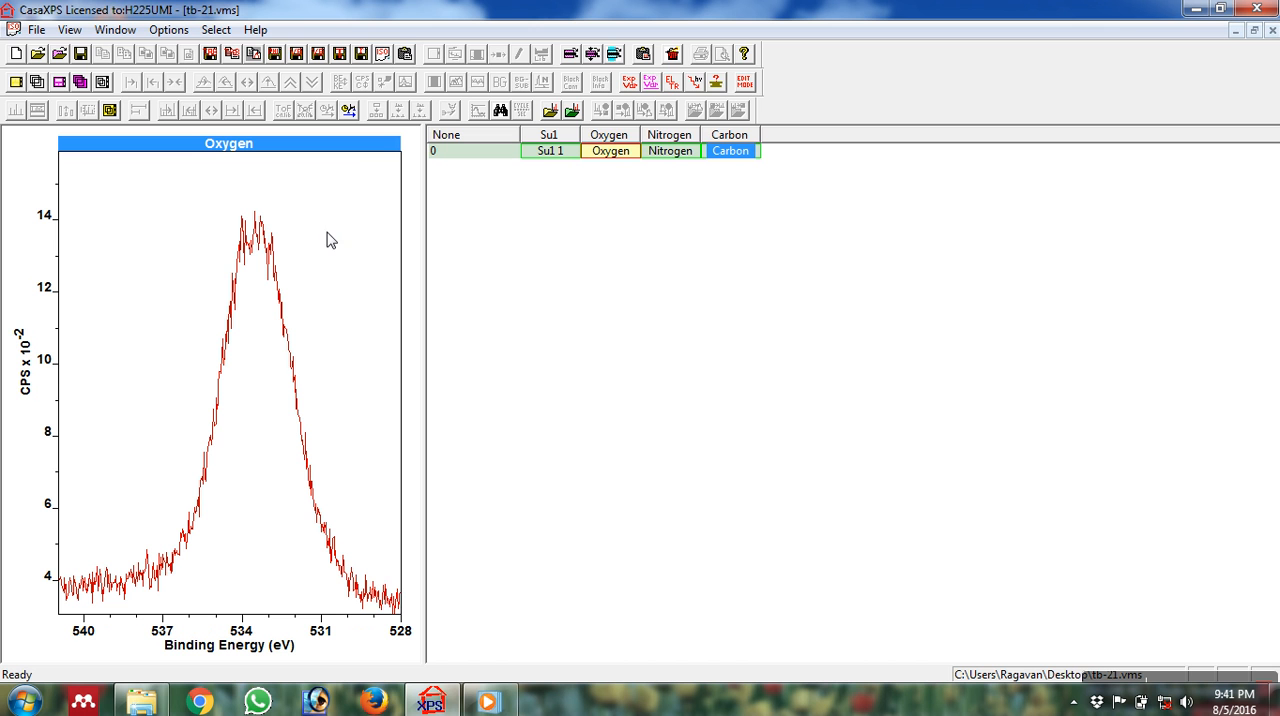
click(719, 160)
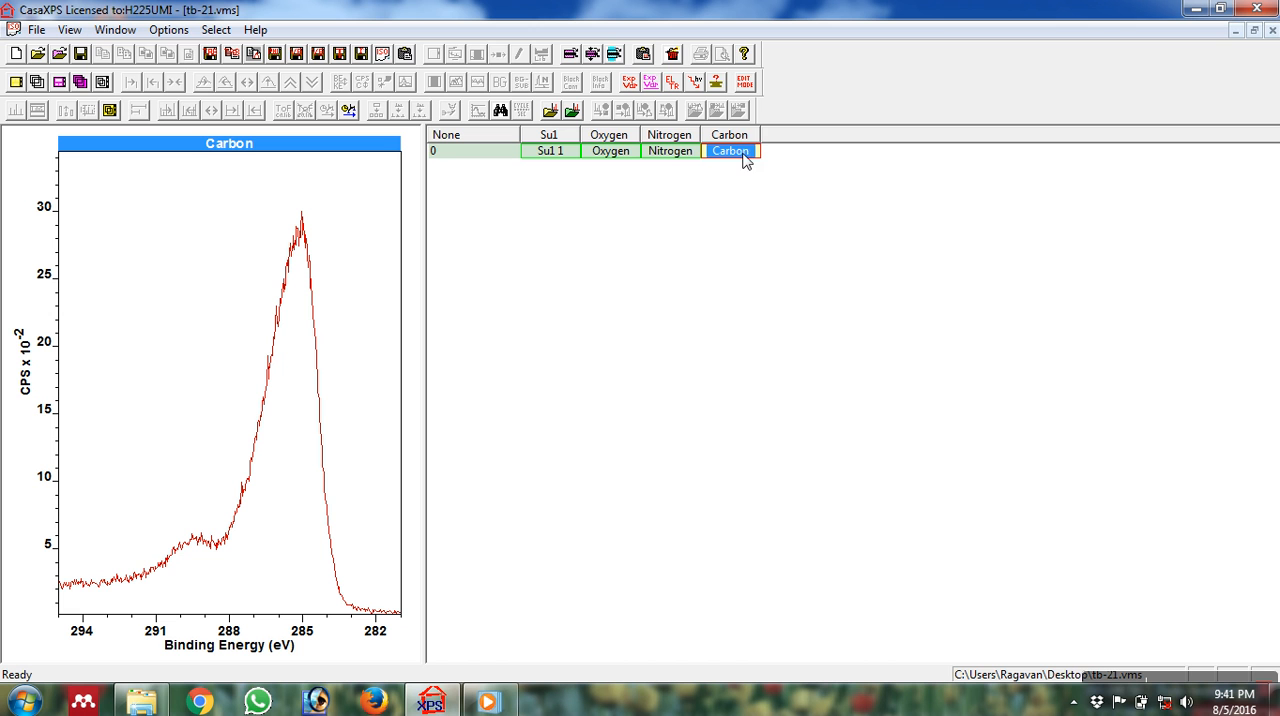
click(669, 152)
Display the Carbon spectrum and create a quantification region with a Shirley background for it.
click(721, 151)
click(341, 203)
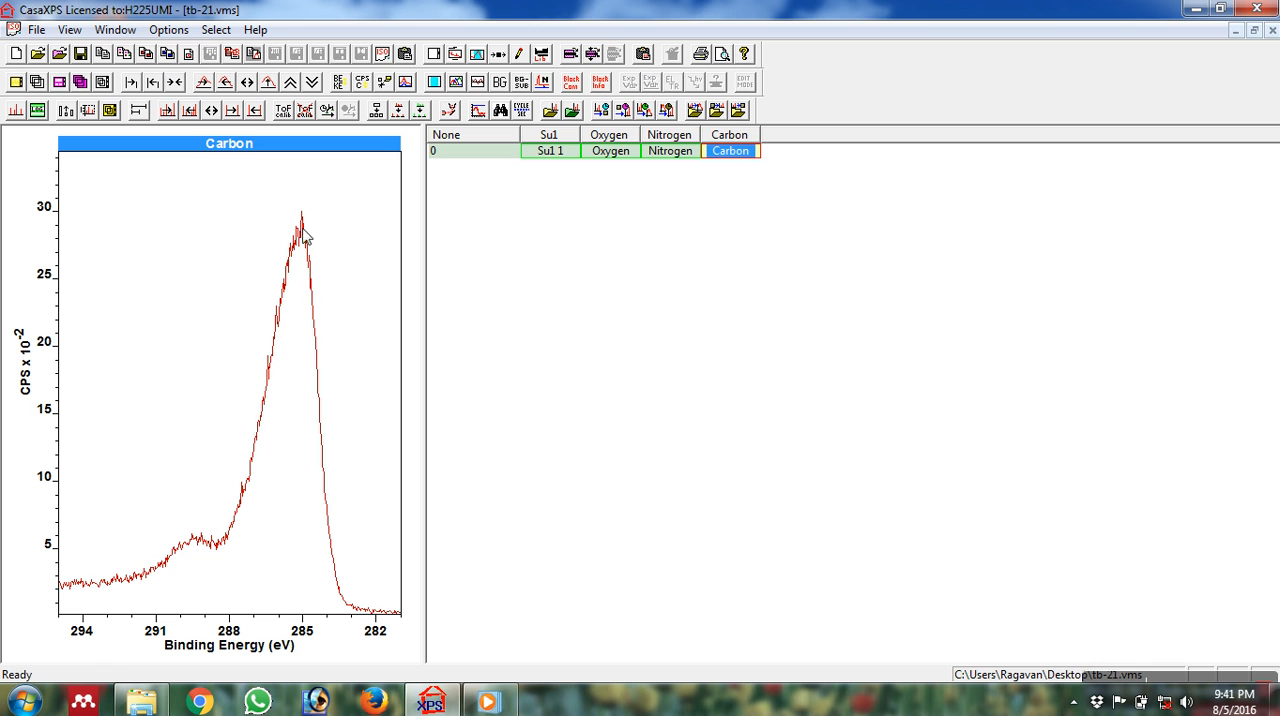
click(478, 55)
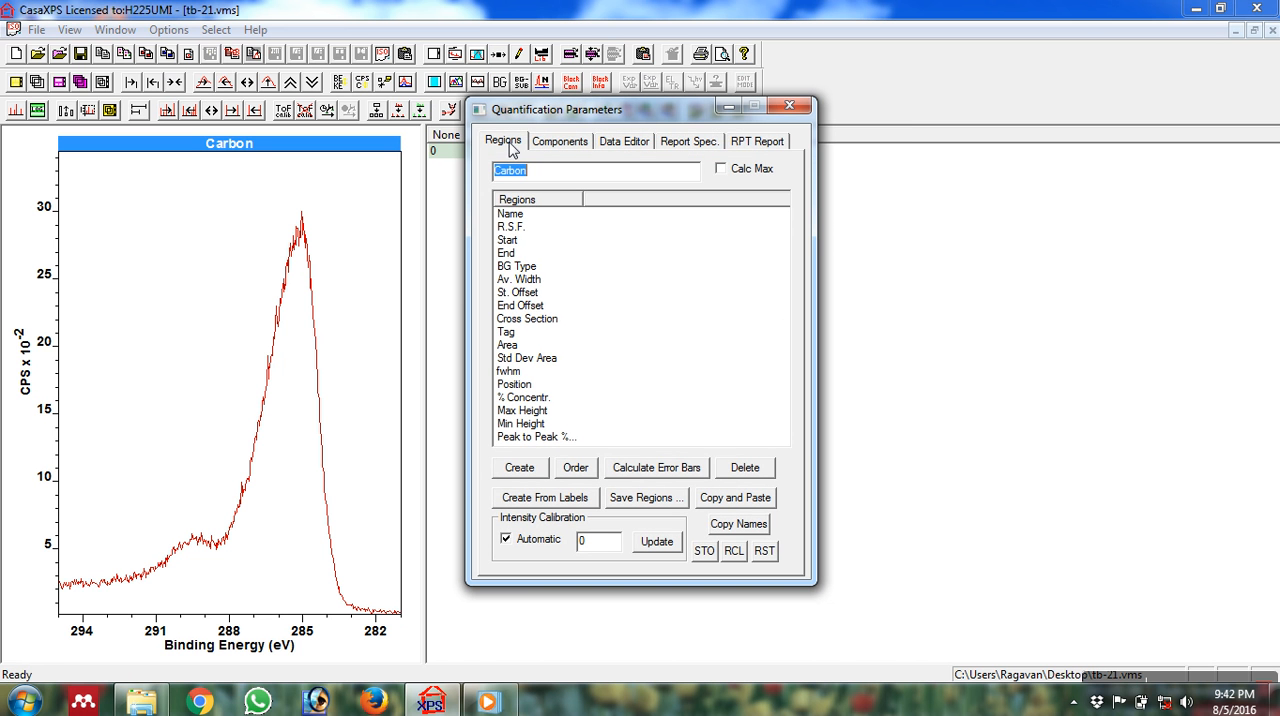
click(522, 472)
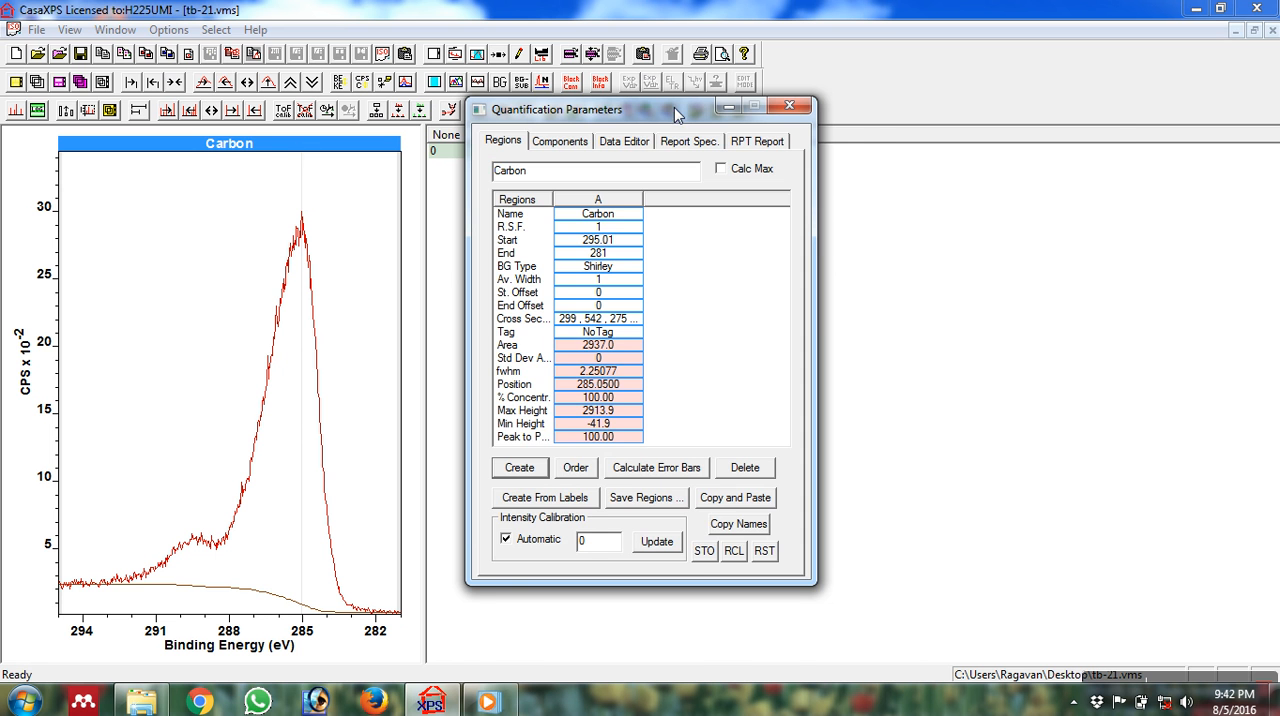
Add one LF(1,1,25,280) component to the Carbon peak and fit it with the Marquardt method.
drag(678, 112, 965, 120)
click(846, 150)
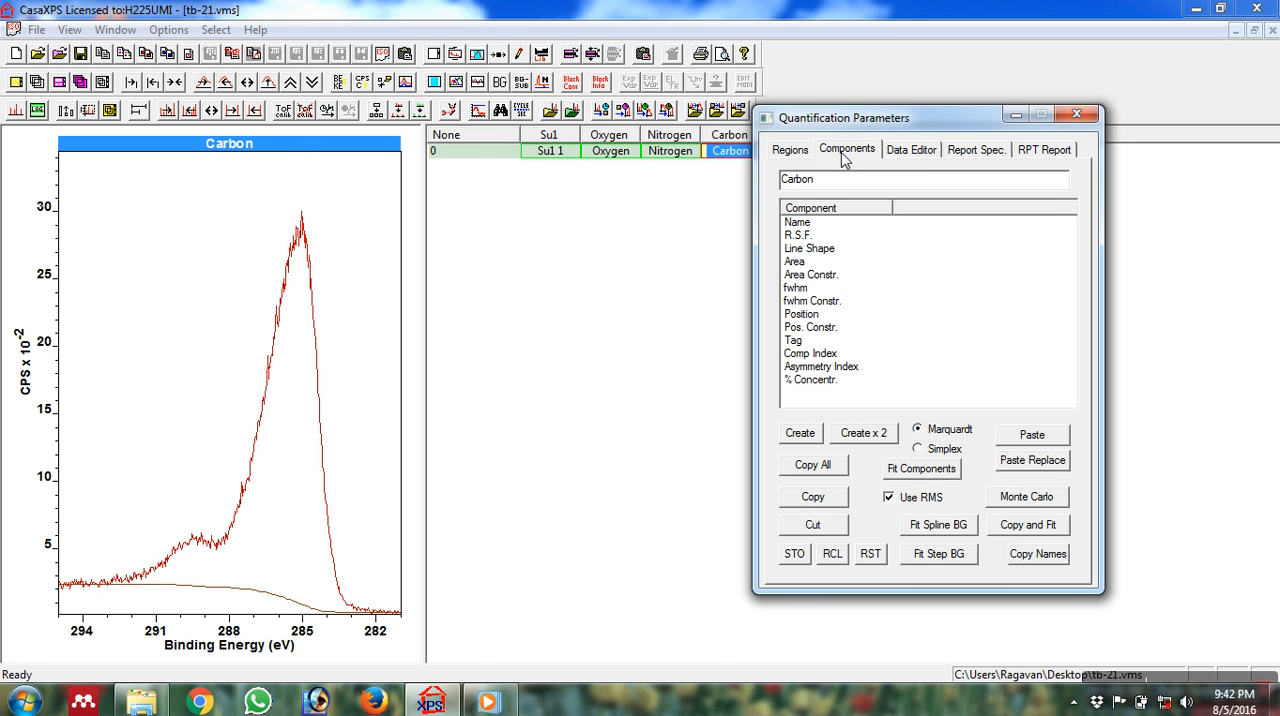
click(805, 440)
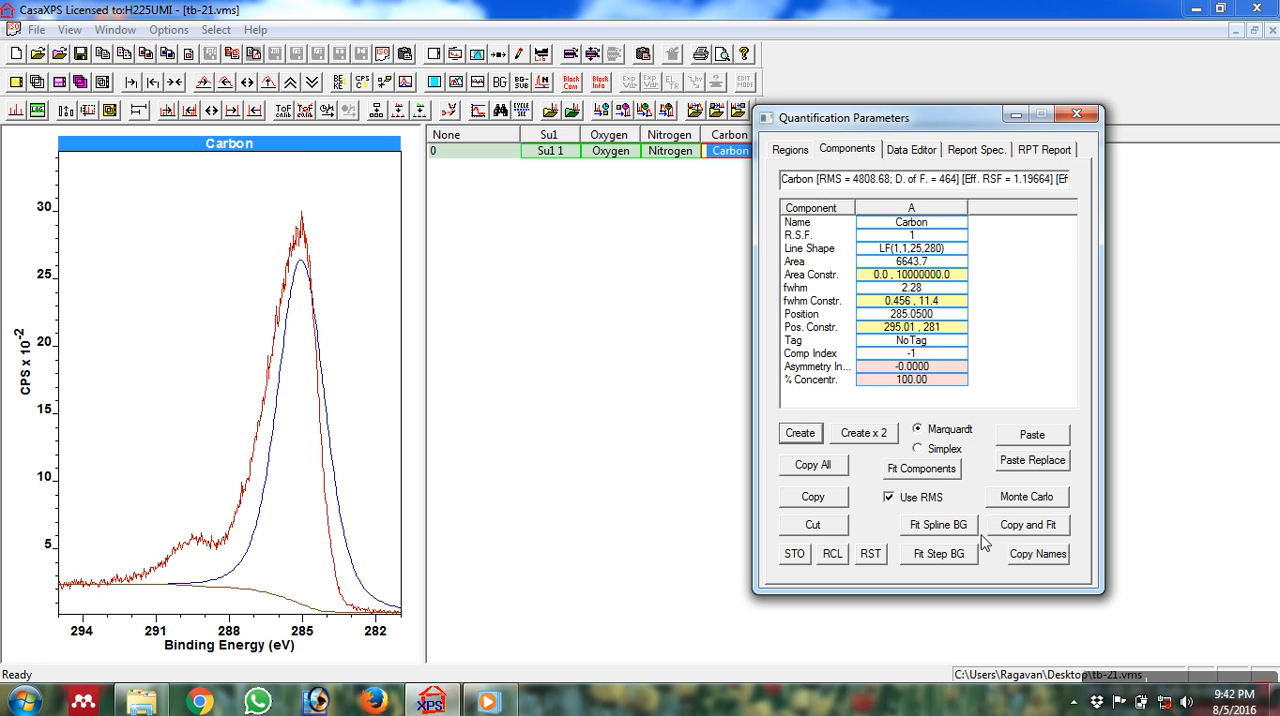
click(940, 478)
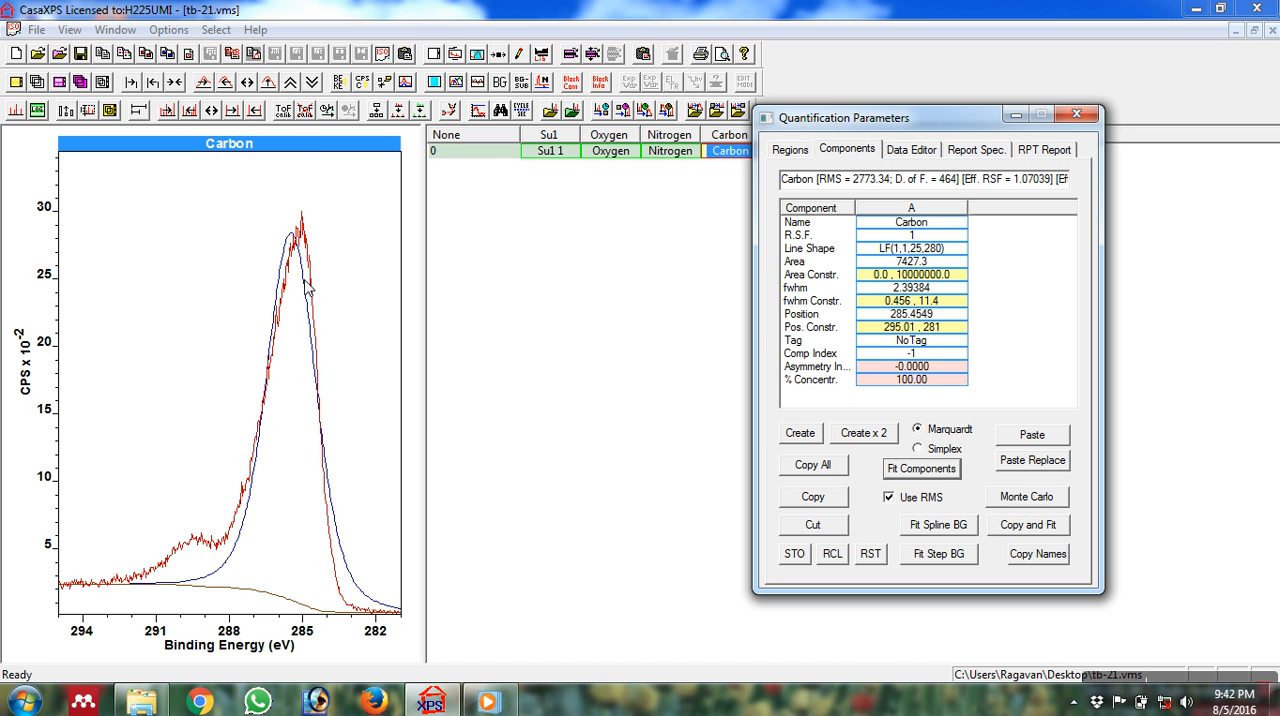
drag(954, 125, 1061, 179)
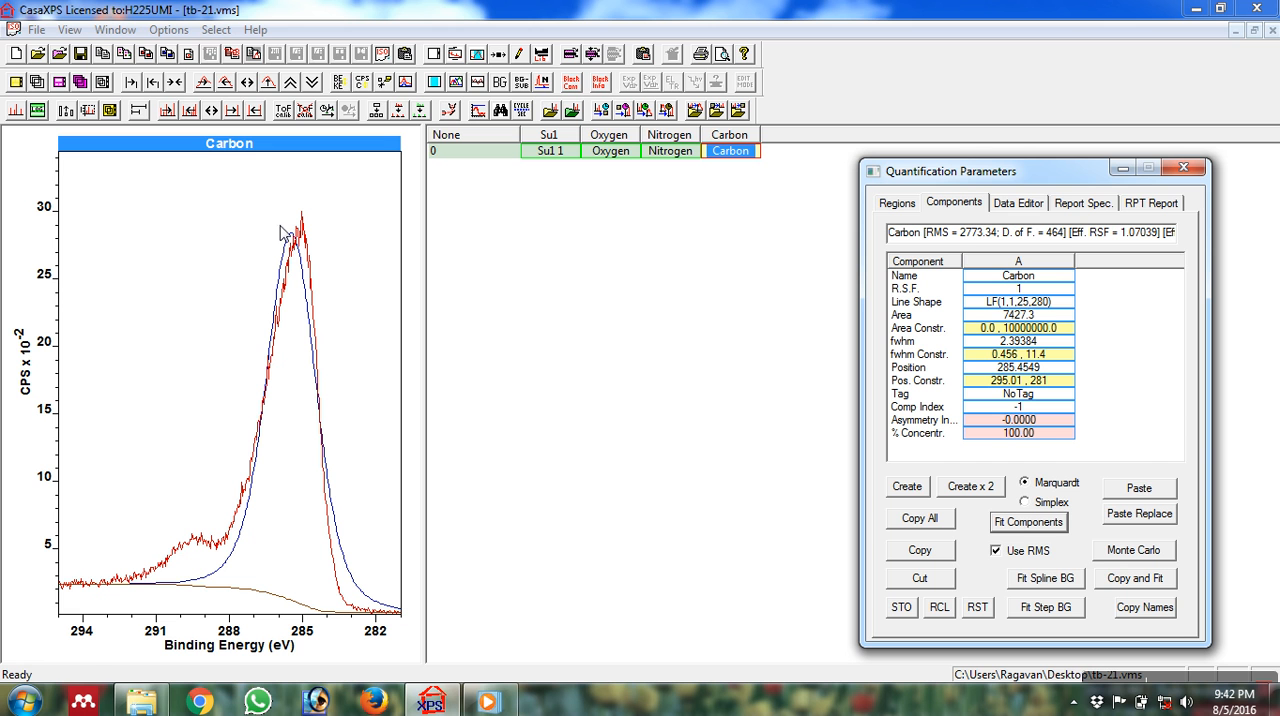
Export the fitted Carbon spectrum as tab-spaced text and save it to the Desktop as Ca.
click(235, 55)
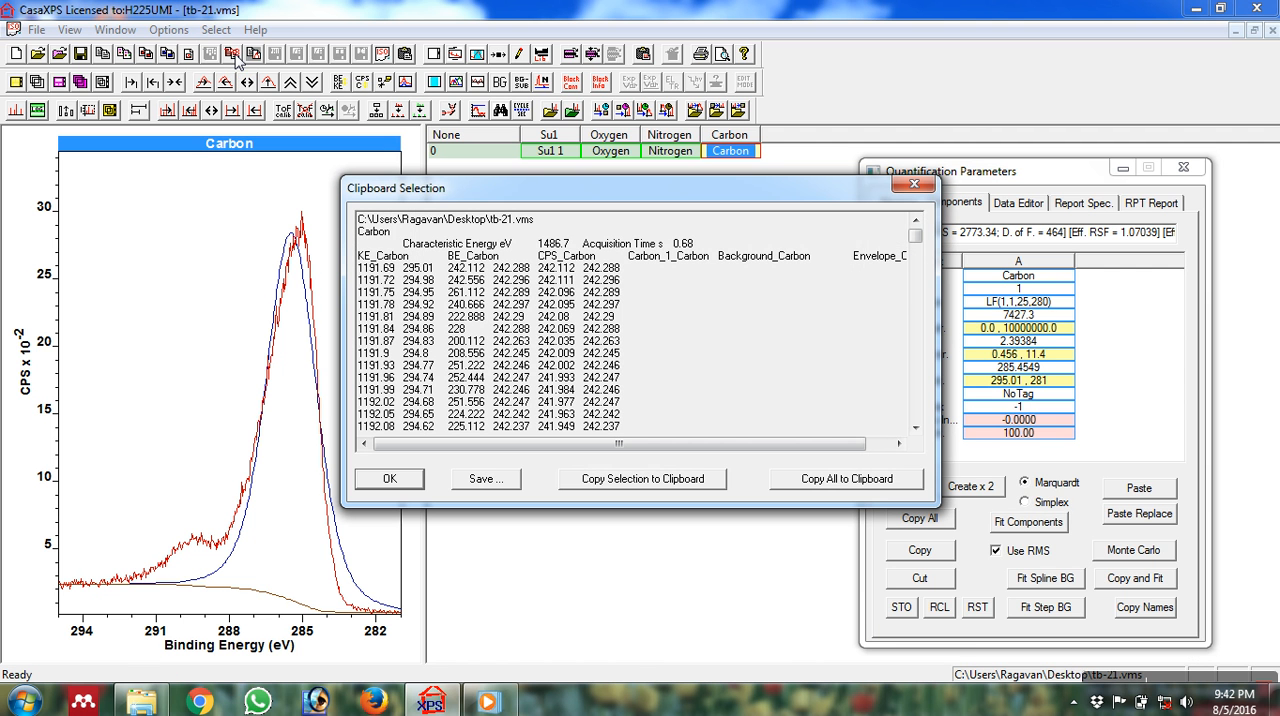
click(390, 479)
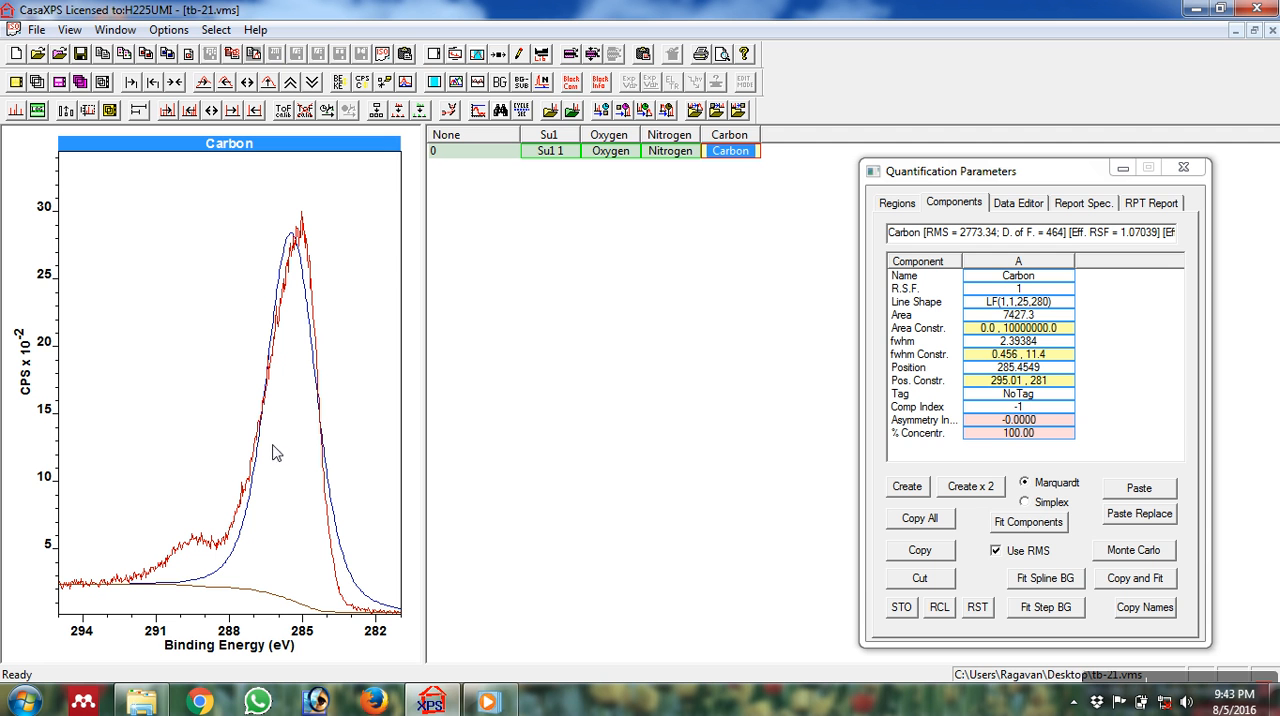
click(235, 54)
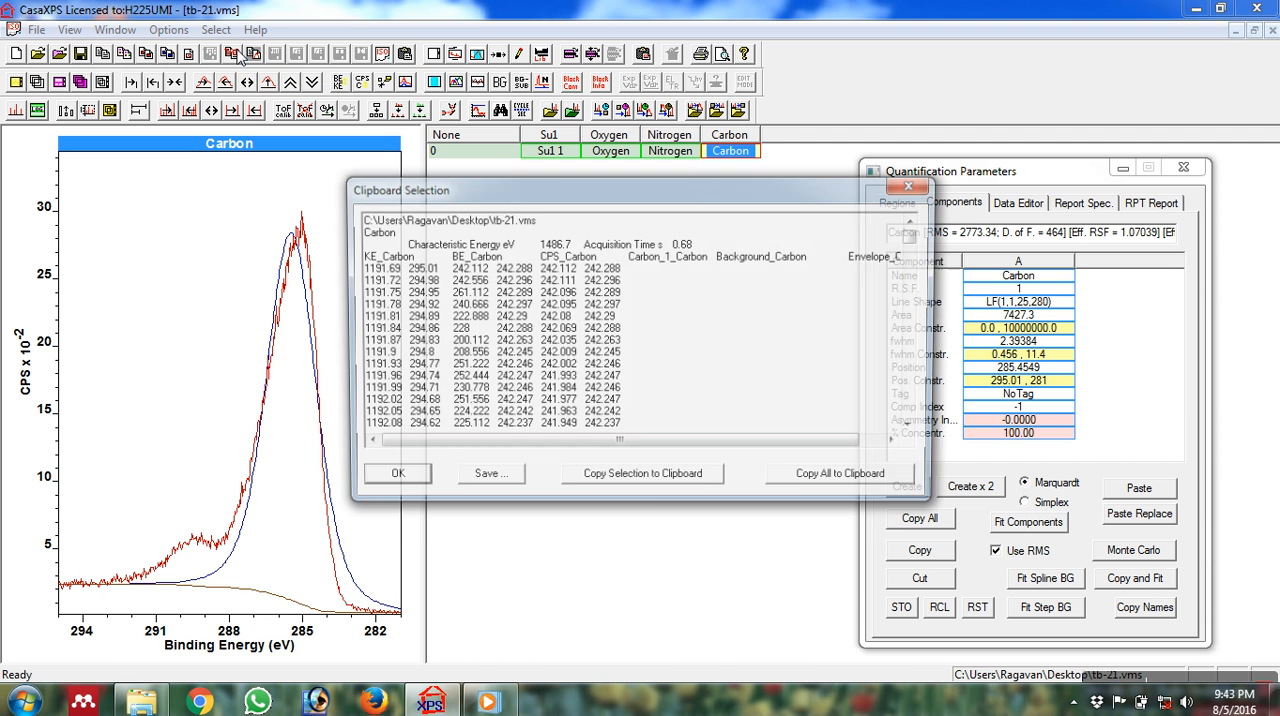
click(484, 479)
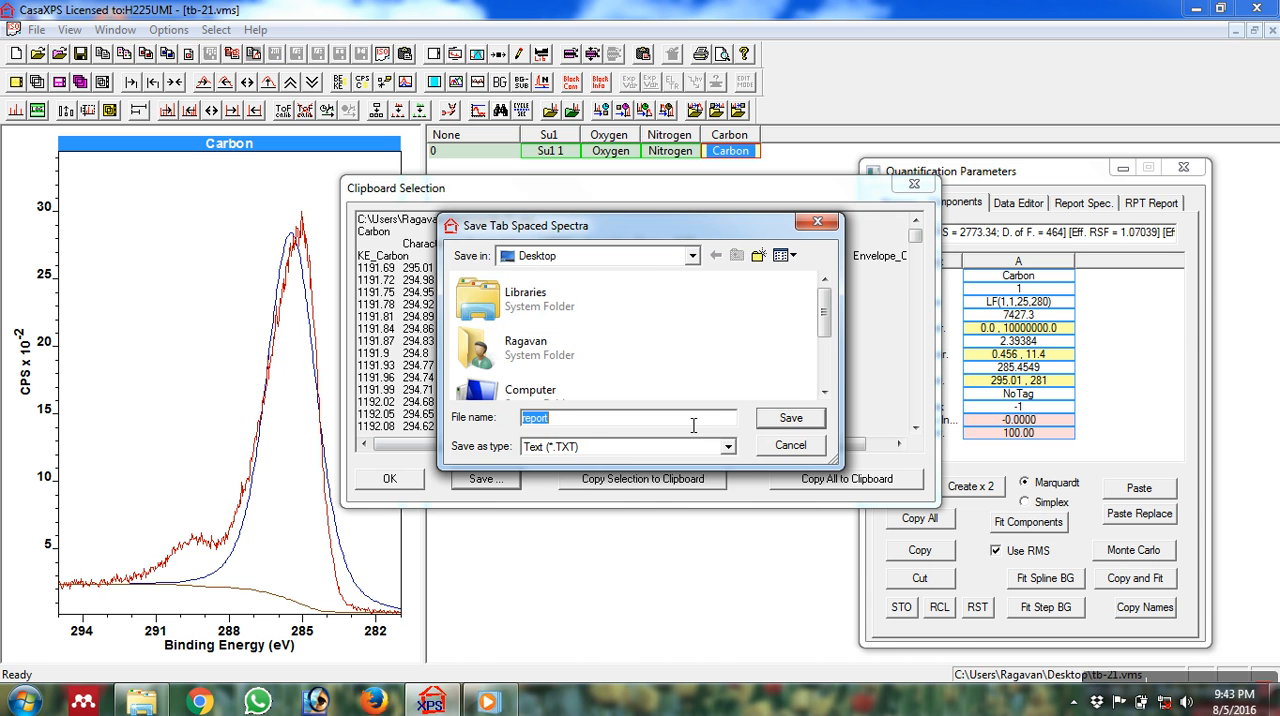
text(Ca)
click(800, 420)
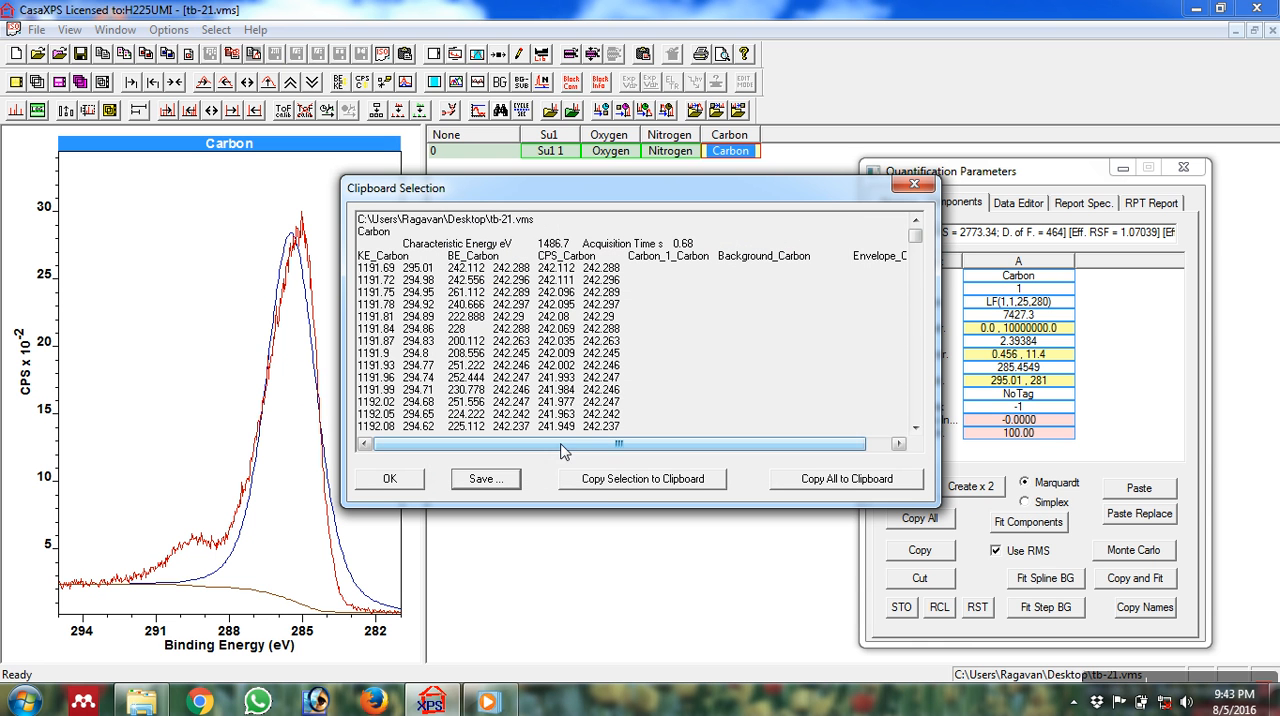
click(392, 480)
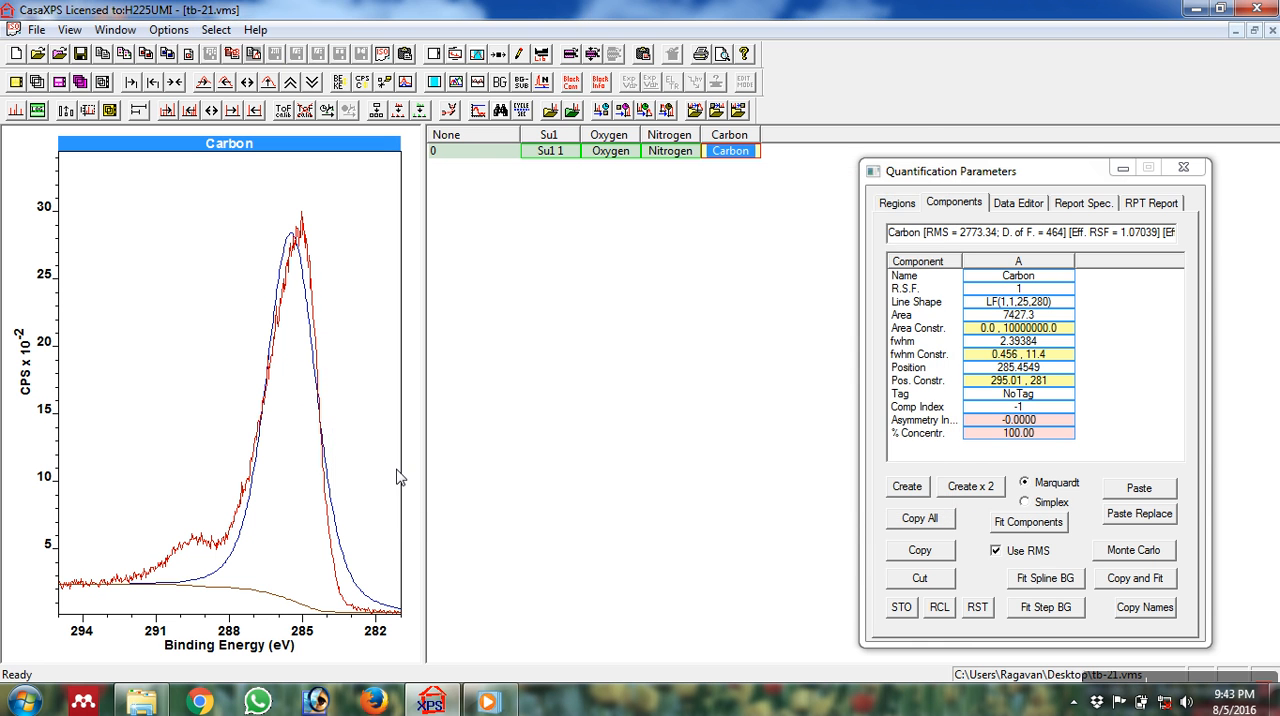
Display the Nitrogen spectrum and create a quantification region with a Shirley background for it.
click(672, 151)
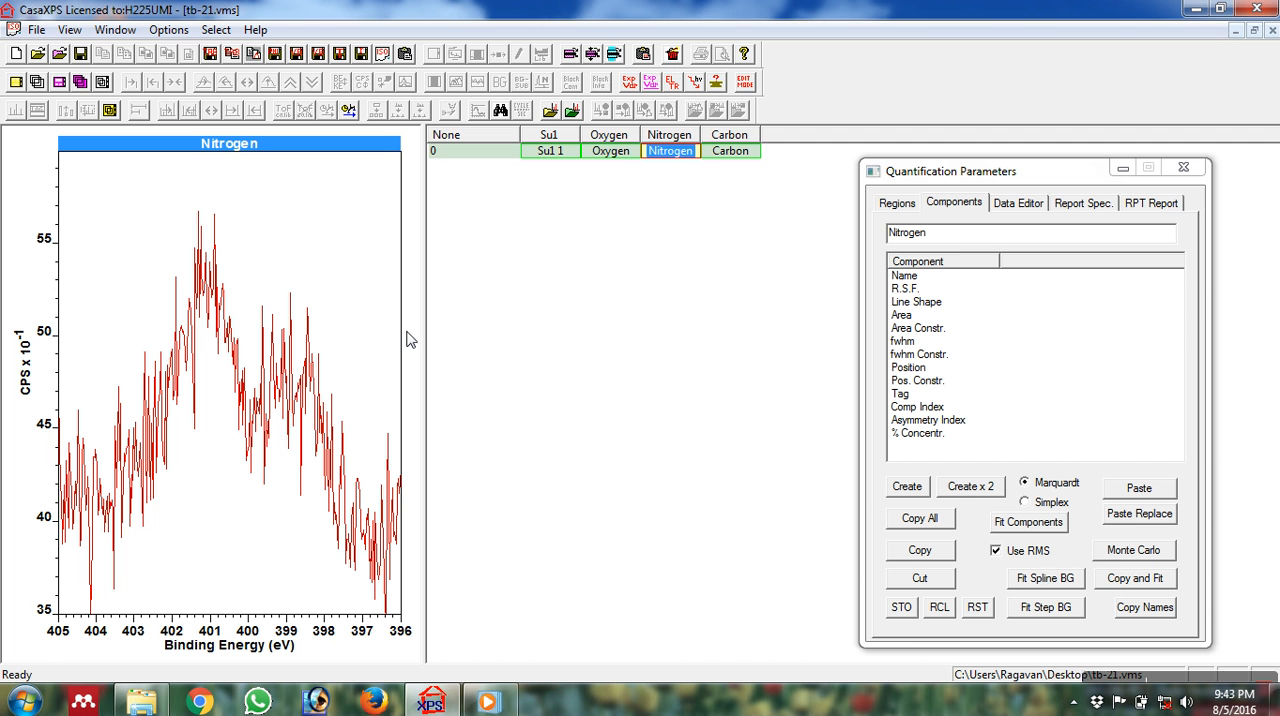
click(352, 258)
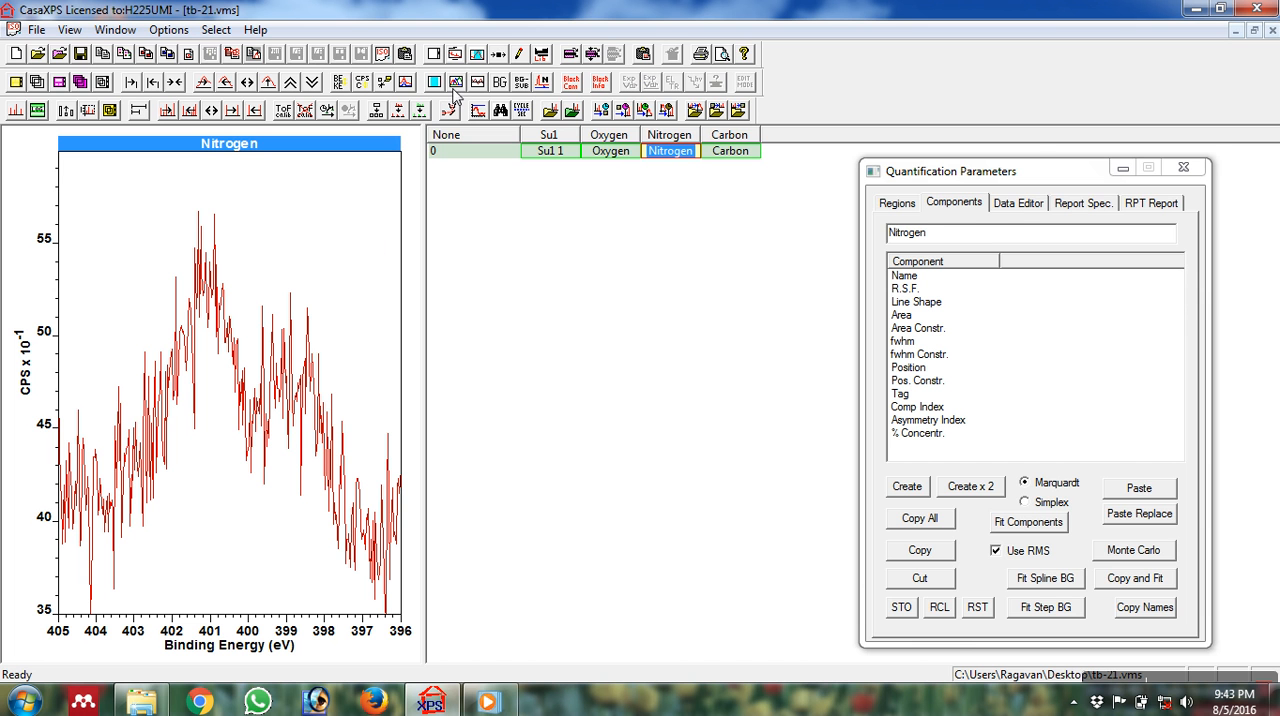
click(1184, 168)
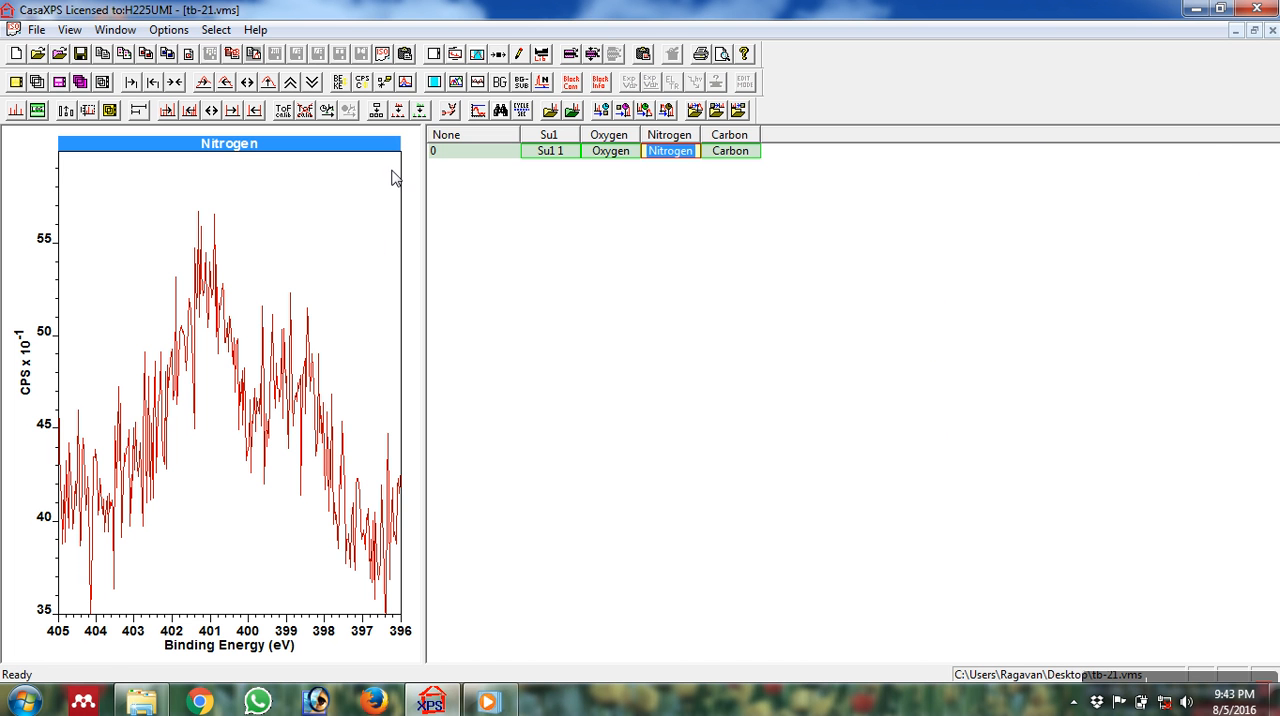
click(476, 55)
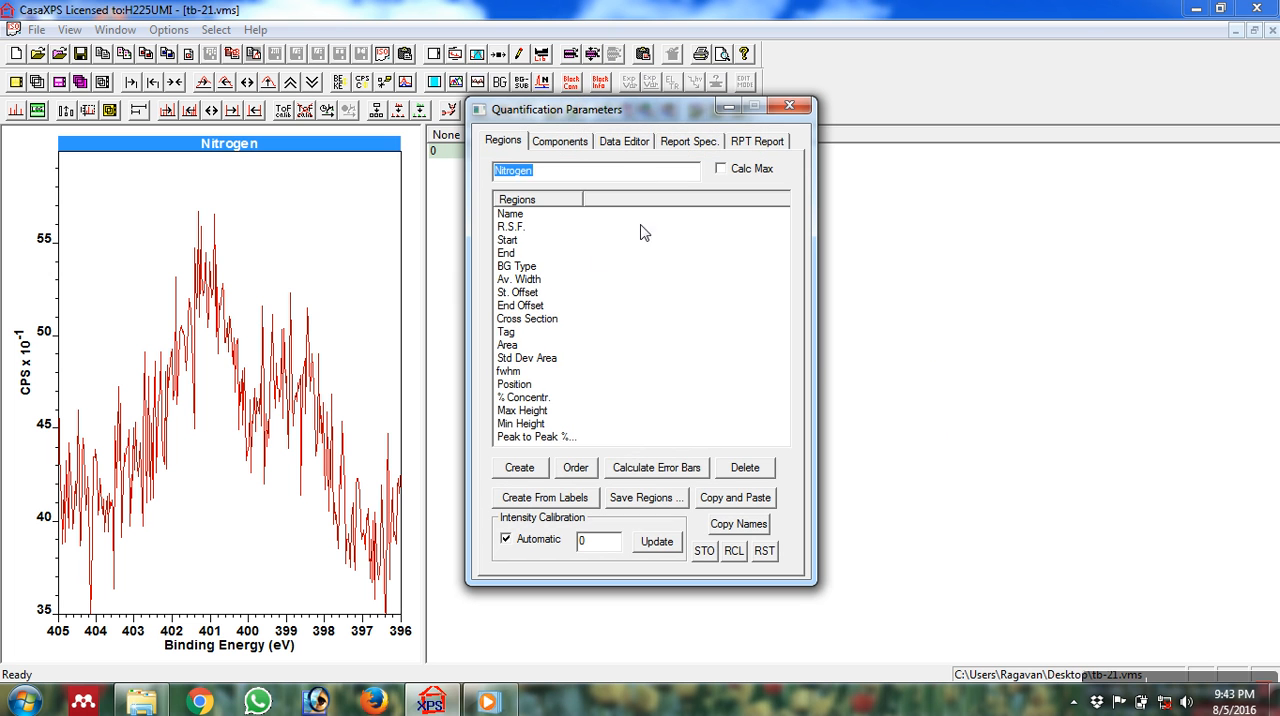
click(537, 472)
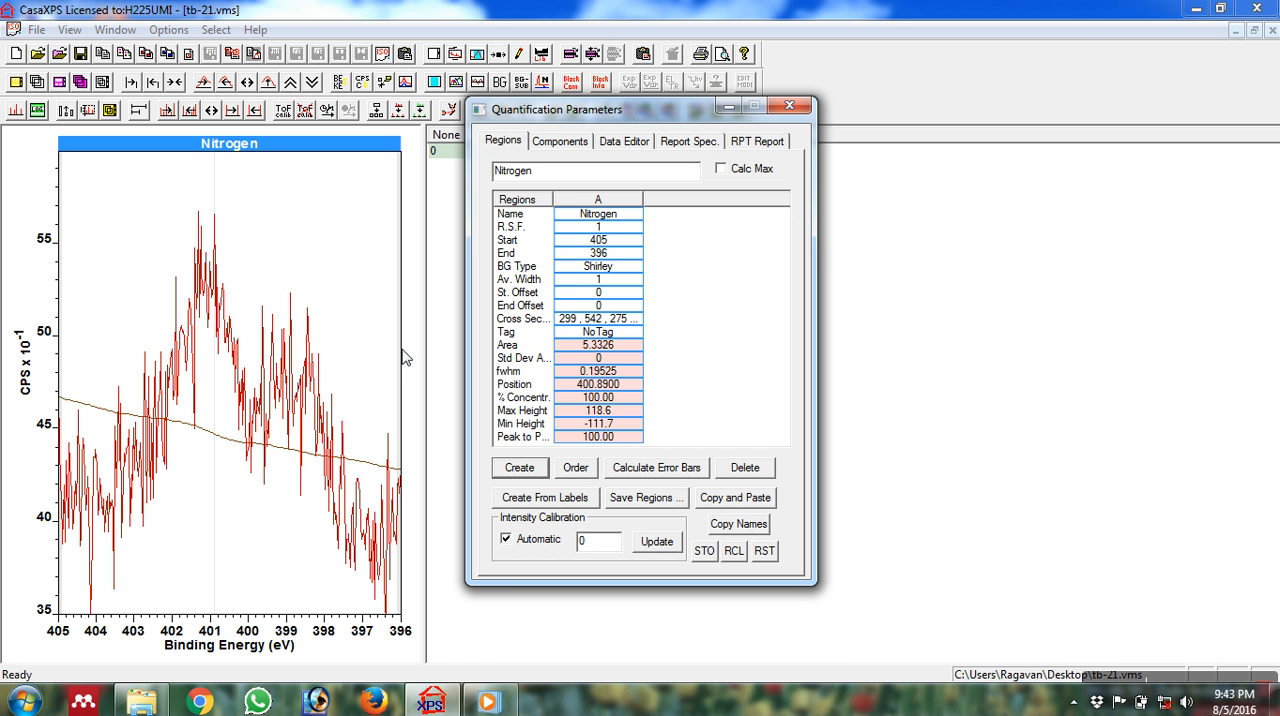
Narrow the Nitrogen region to run from about 402.7 eV to about 398.1 eV.
drag(398, 363, 351, 372)
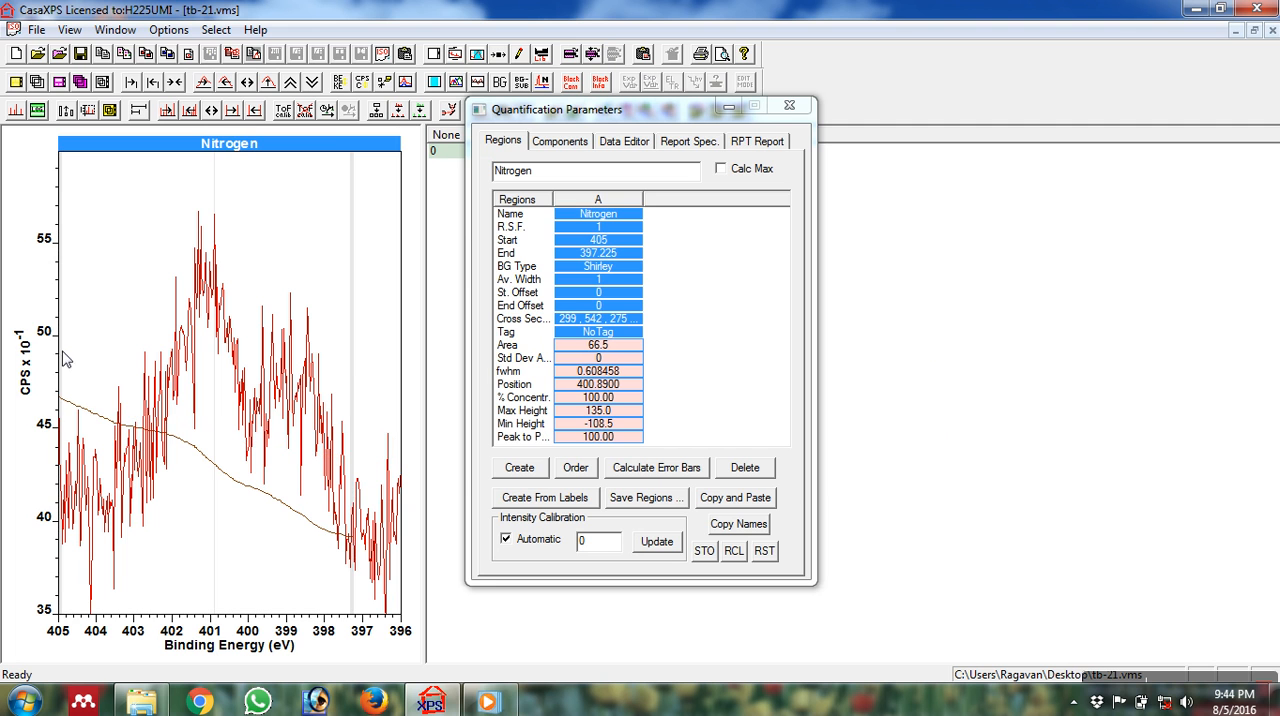
drag(66, 376, 140, 385)
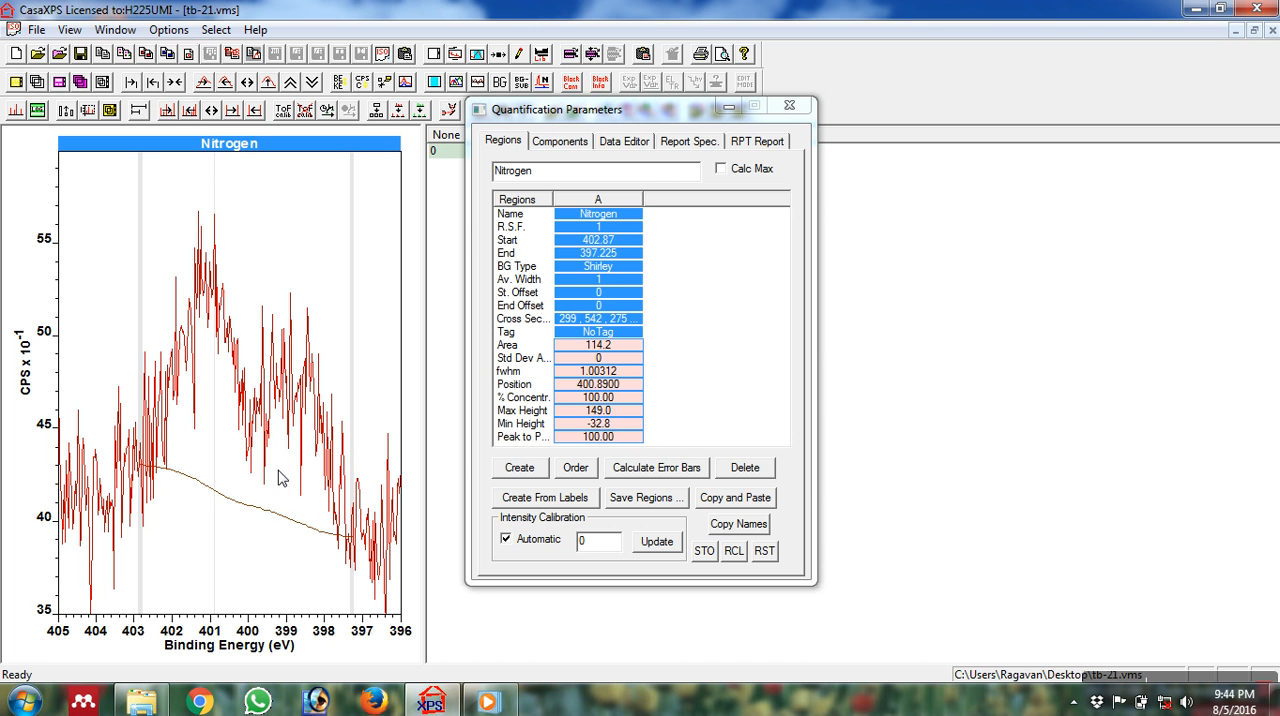
drag(347, 444, 340, 446)
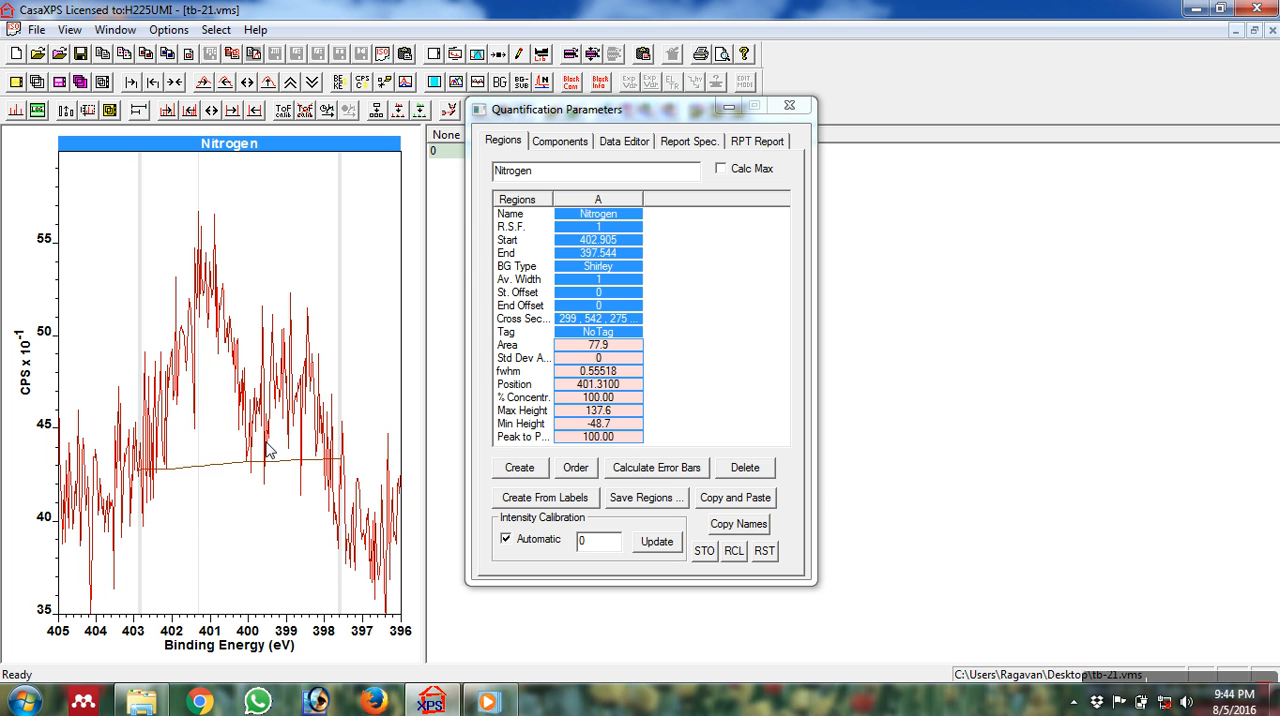
drag(340, 402, 327, 410)
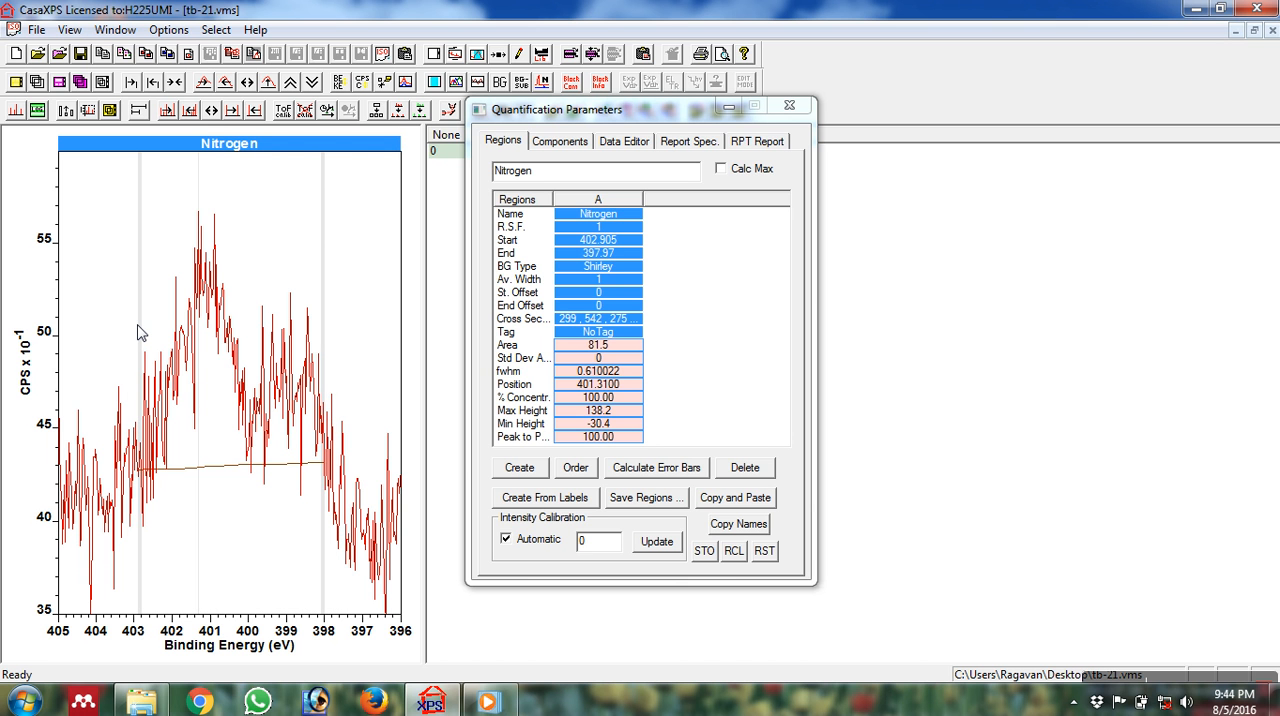
mouse_move(139, 333)
mouse_down()
mouse_move(152, 333)
mouse_move(134, 340)
mouse_move(146, 342)
mouse_up()
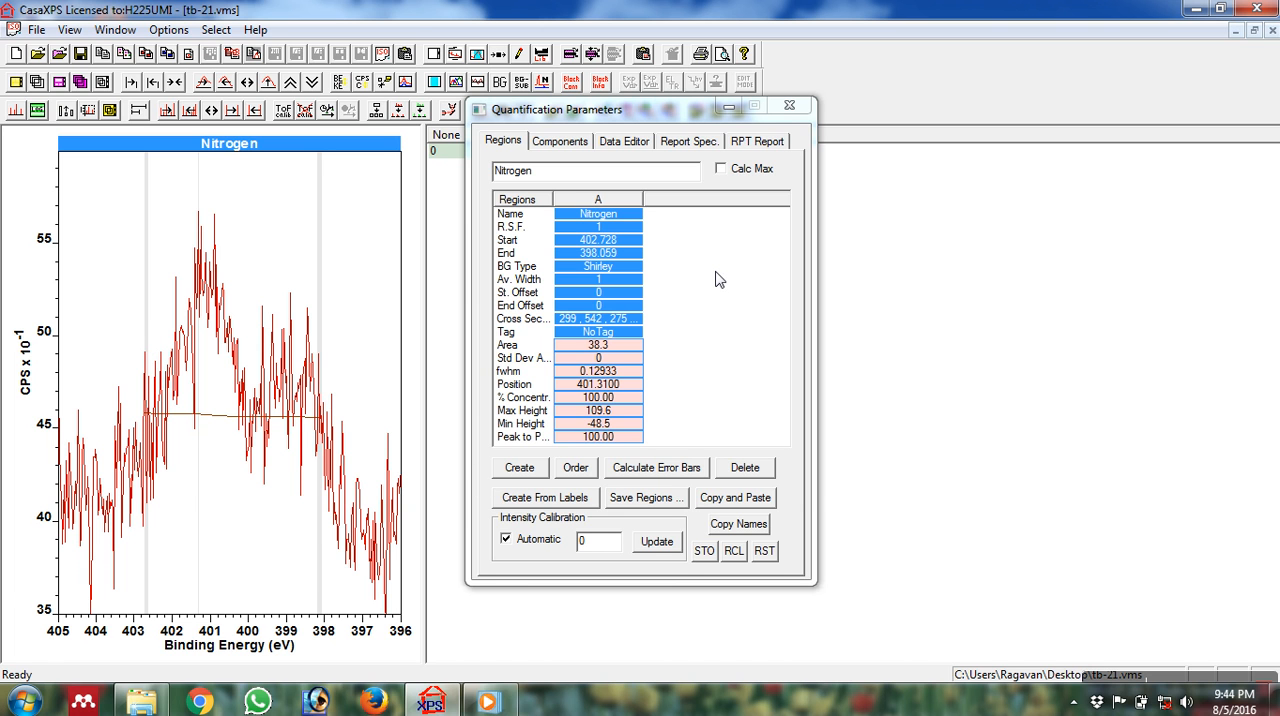
click(321, 346)
click(321, 346)
Create seven LF(1,1,25,280) components on the Nitrogen spectrum.
click(560, 142)
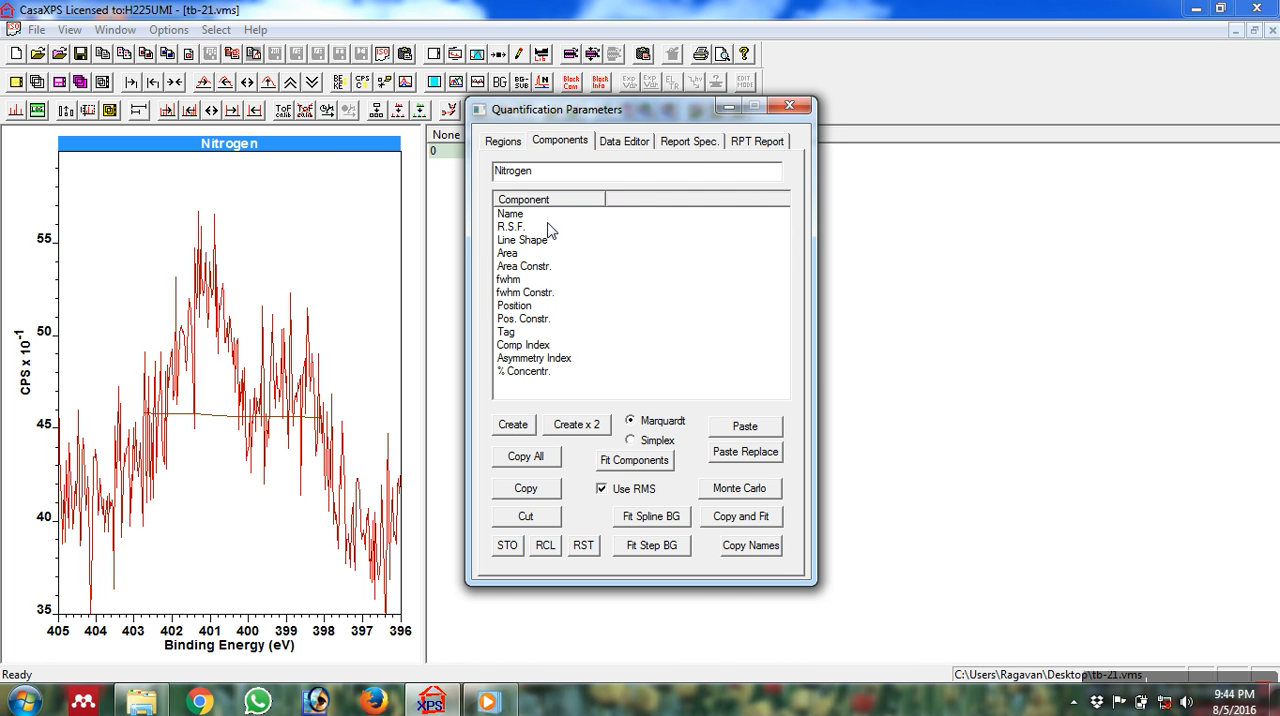
click(514, 428)
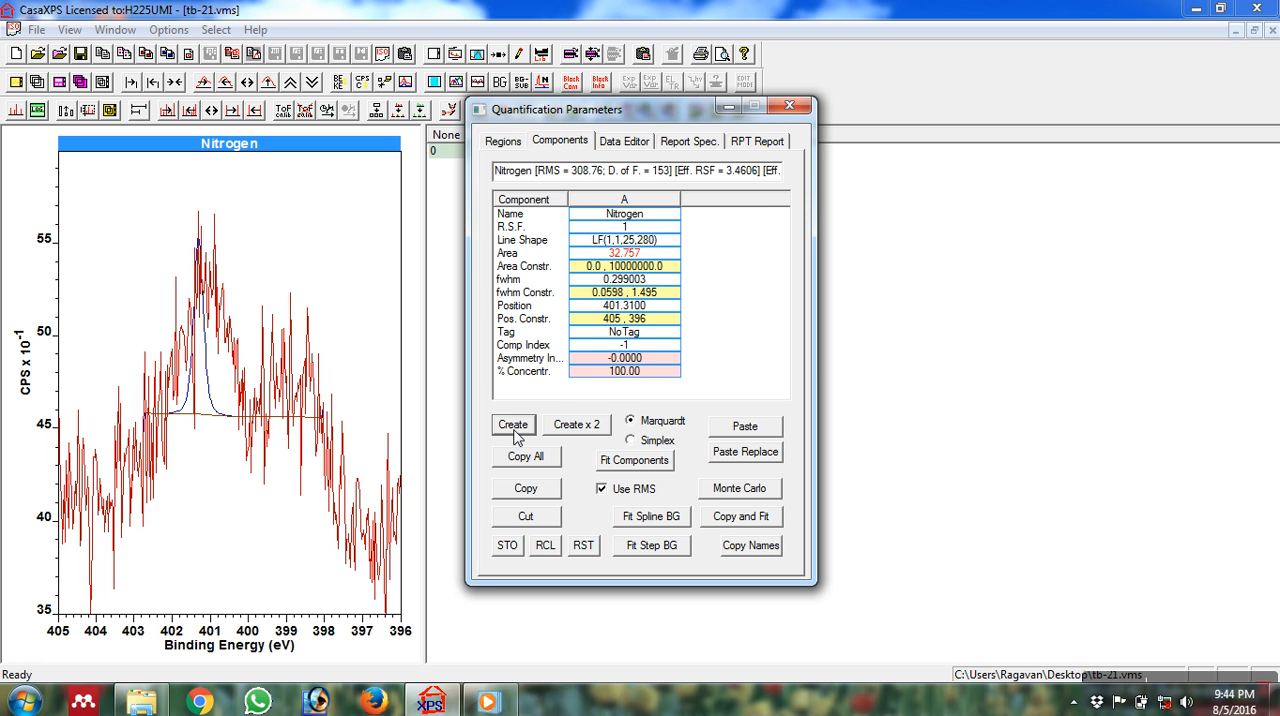
drag(692, 108, 798, 118)
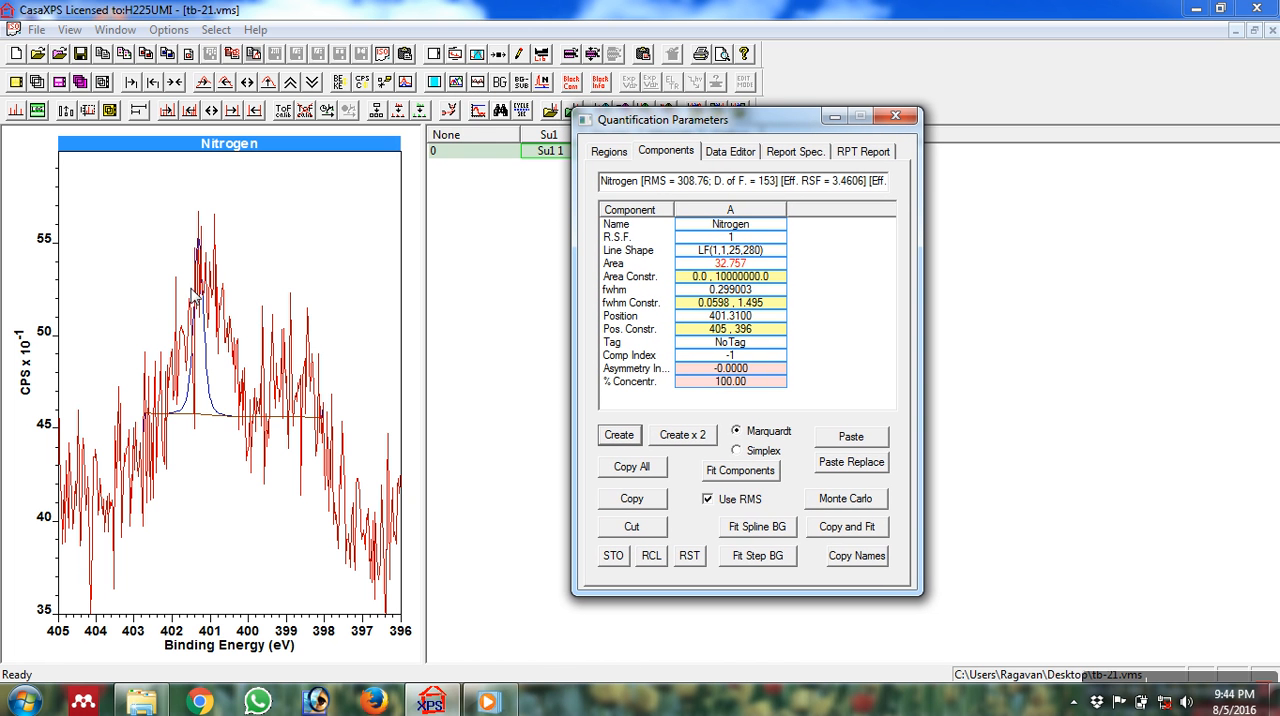
click(619, 436)
click(632, 443)
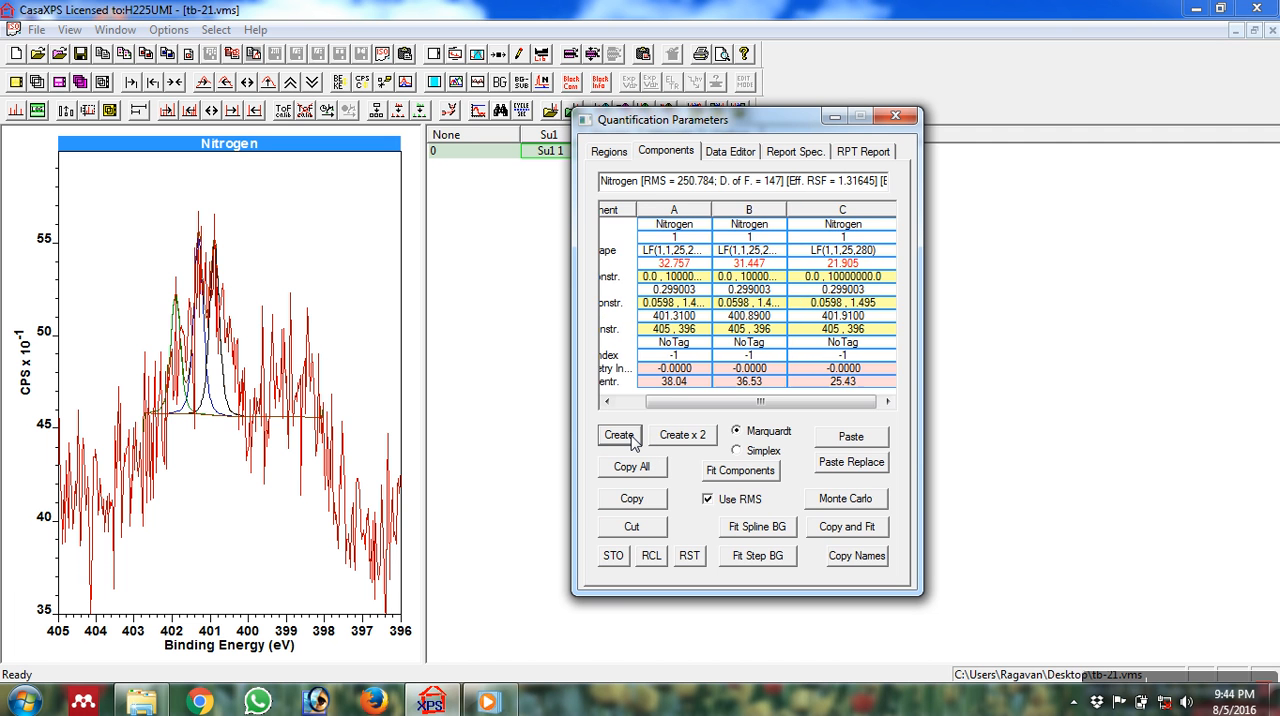
click(632, 443)
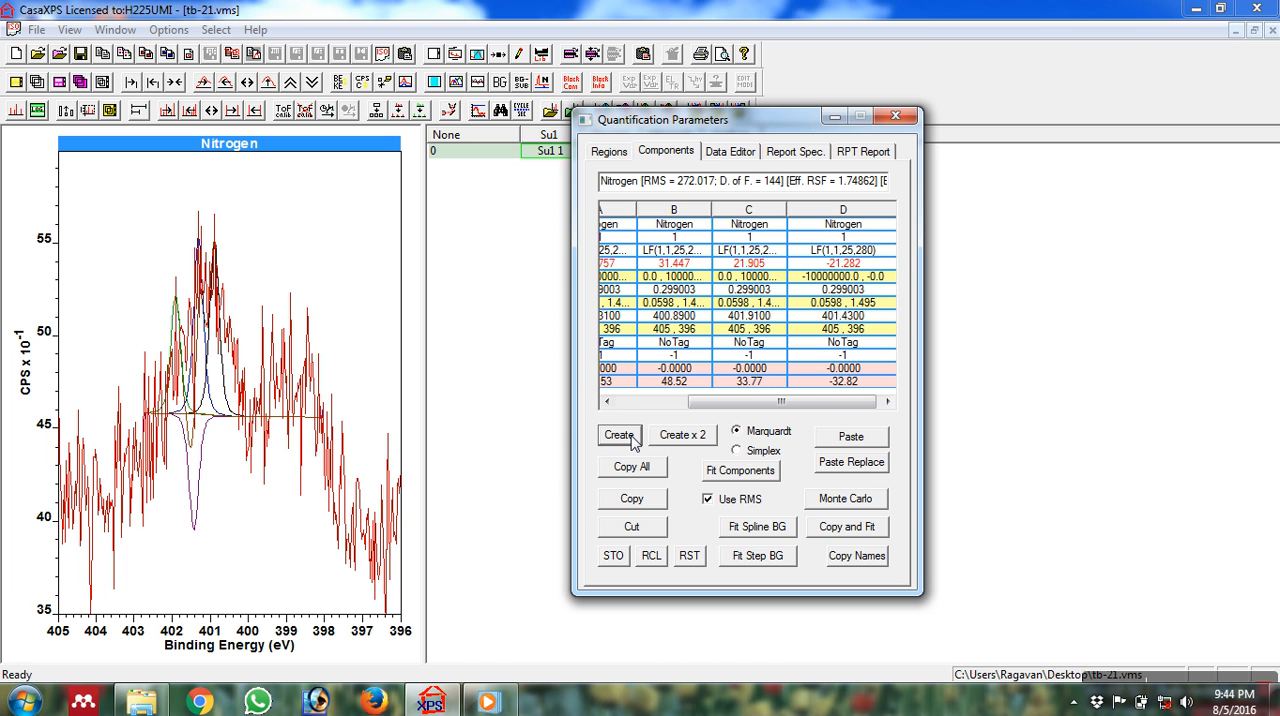
click(632, 443)
click(632, 443)
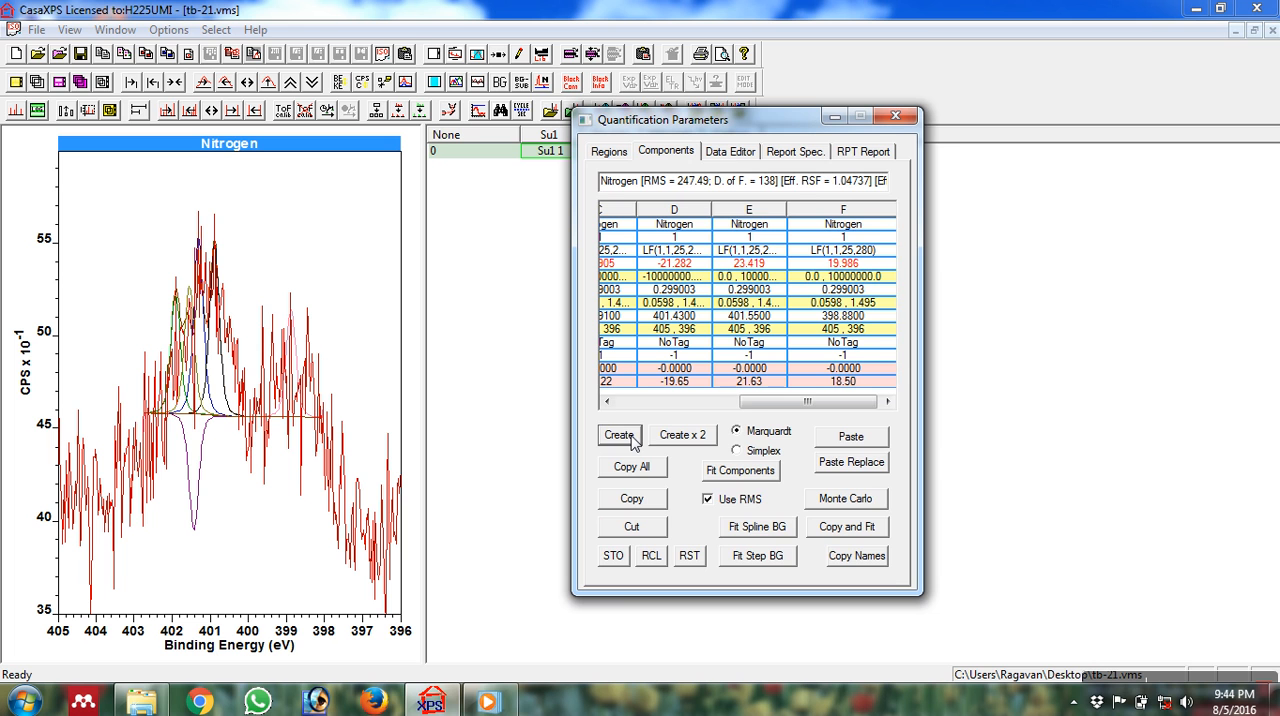
click(632, 443)
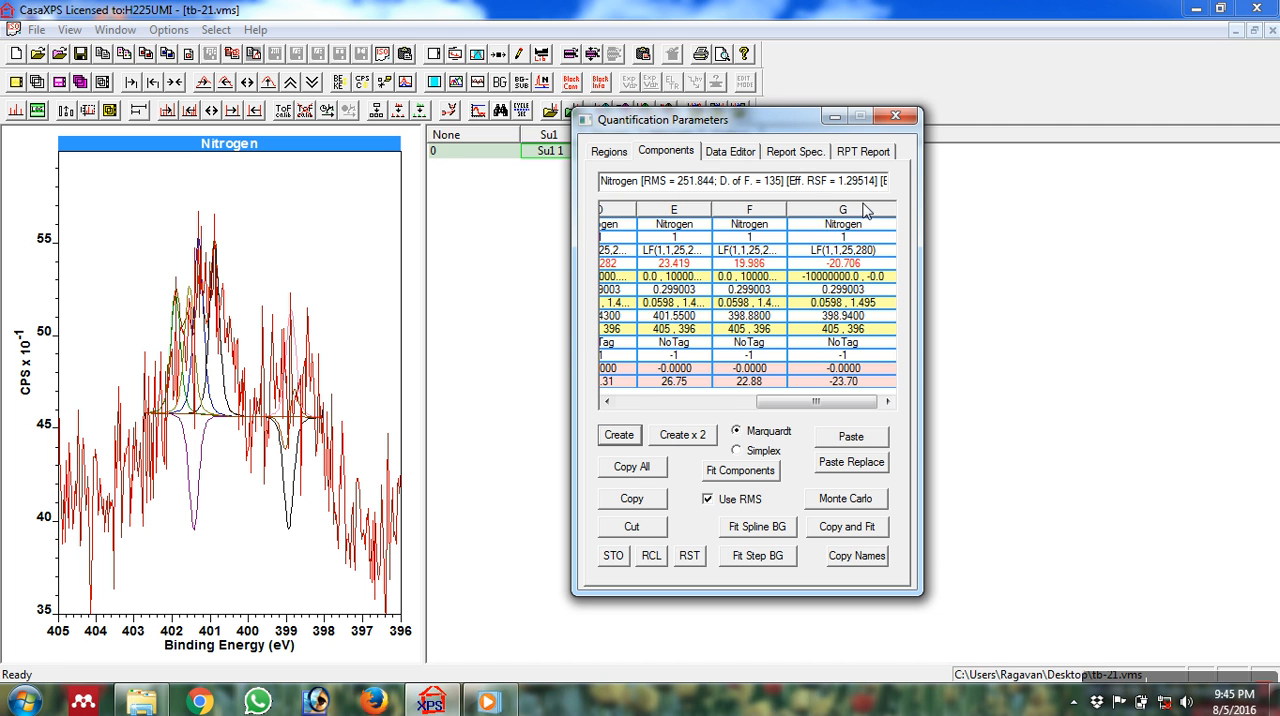
Cut component G, the inverted peak at 398.94 eV, from the Nitrogen components.
drag(822, 401, 827, 400)
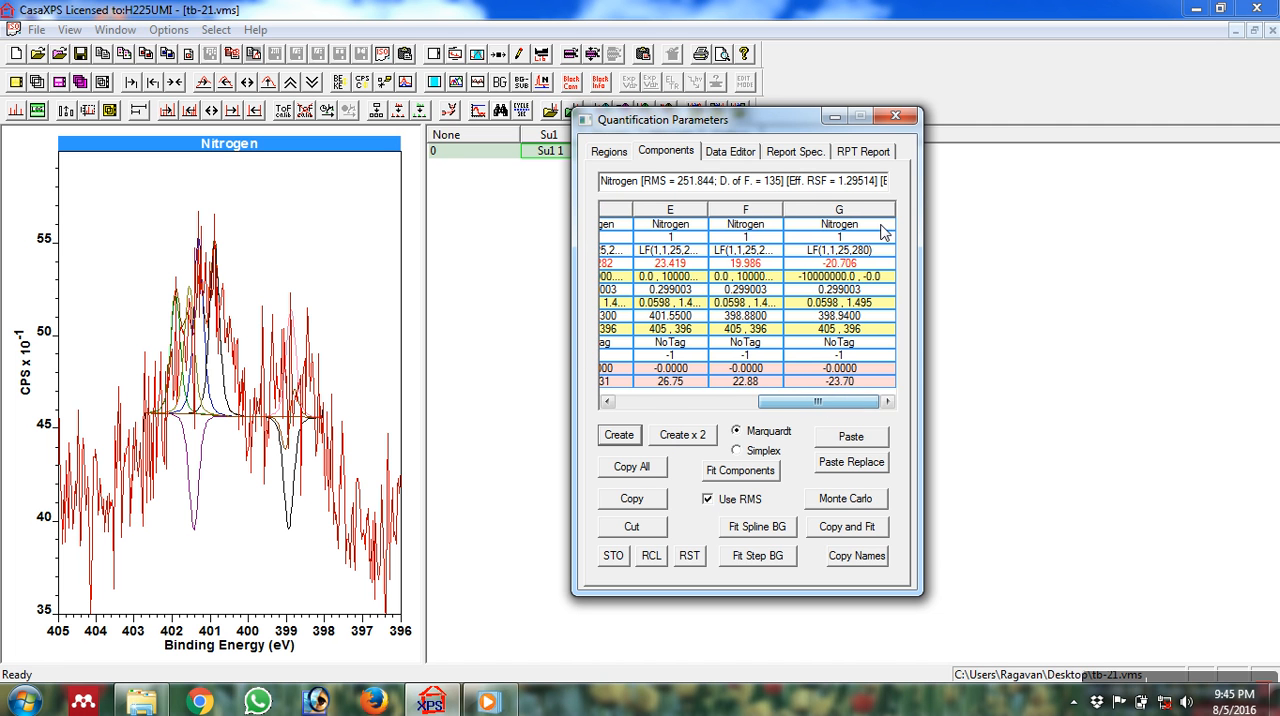
click(862, 212)
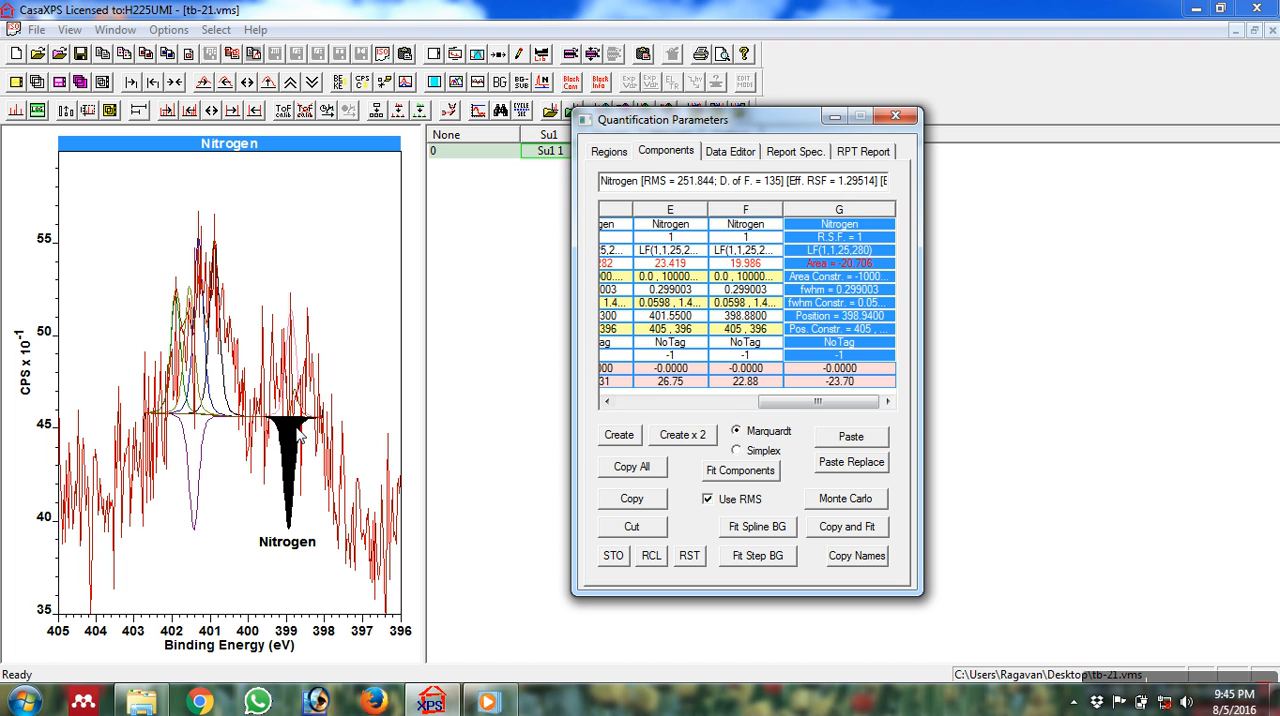
click(635, 527)
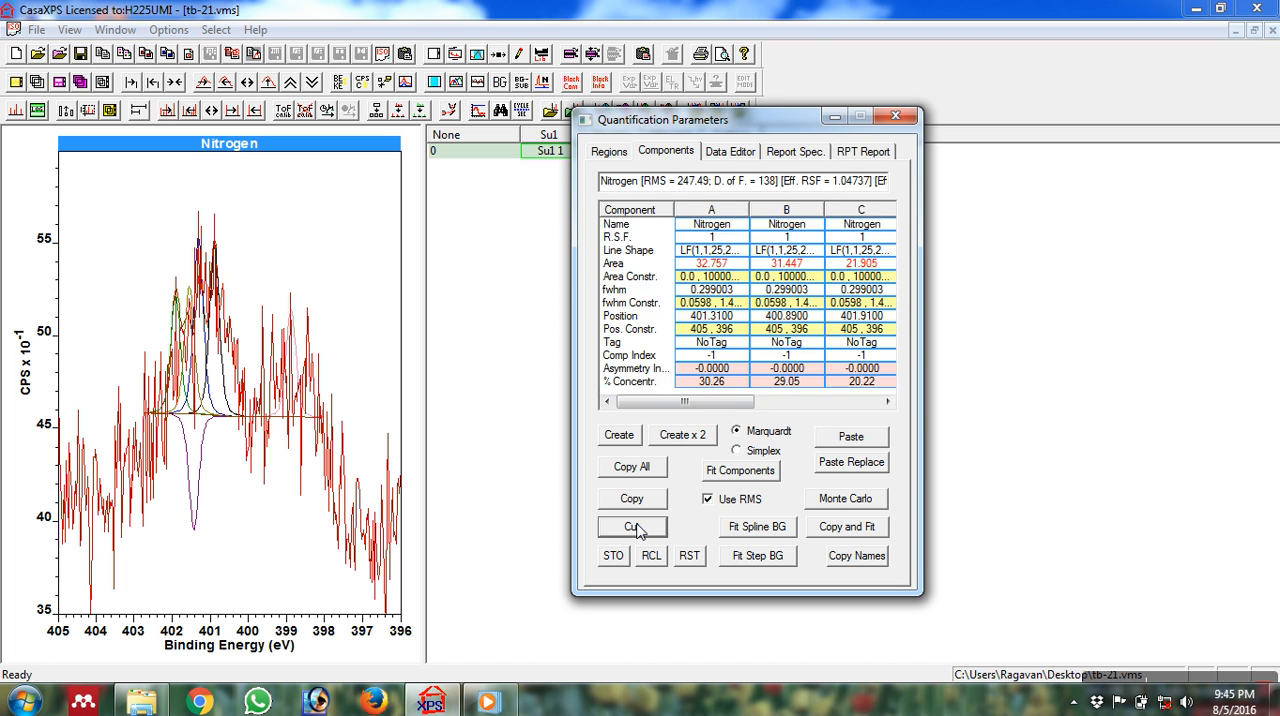
Cut three more Nitrogen components: the one at 401.91 eV, the inverted peak near 401.4 eV and the one near 401.6 eV.
click(862, 210)
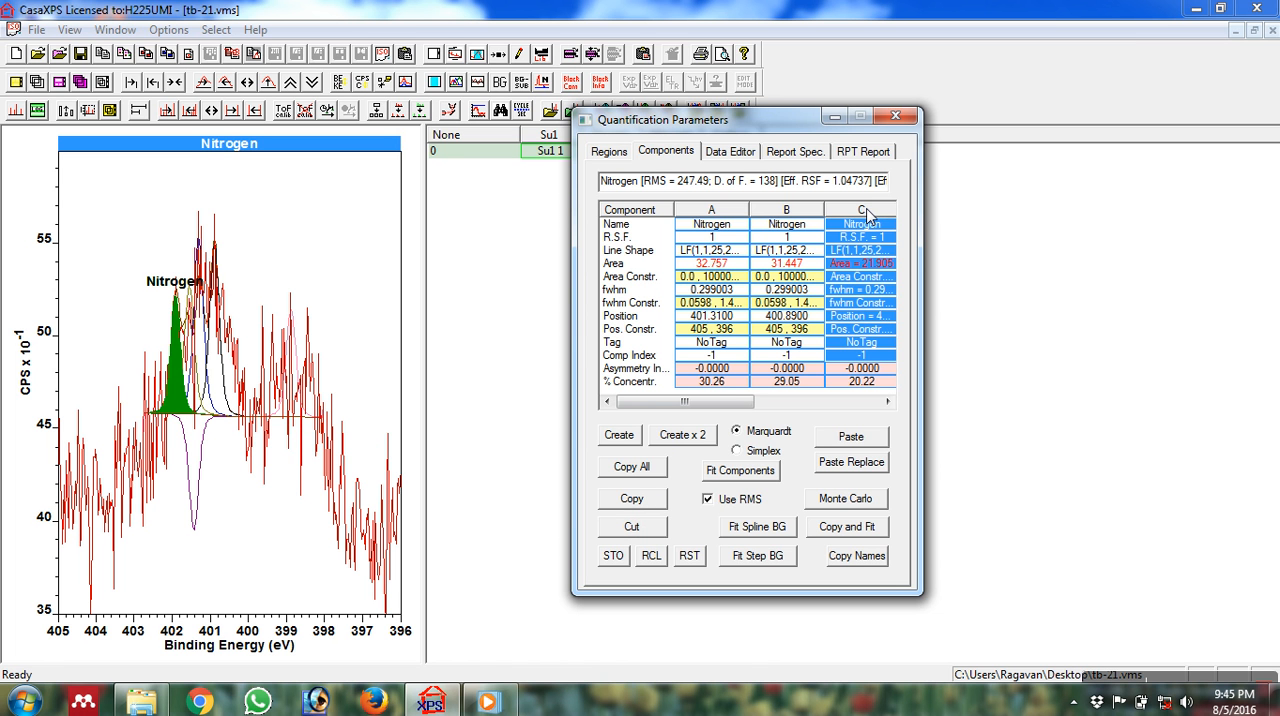
click(645, 526)
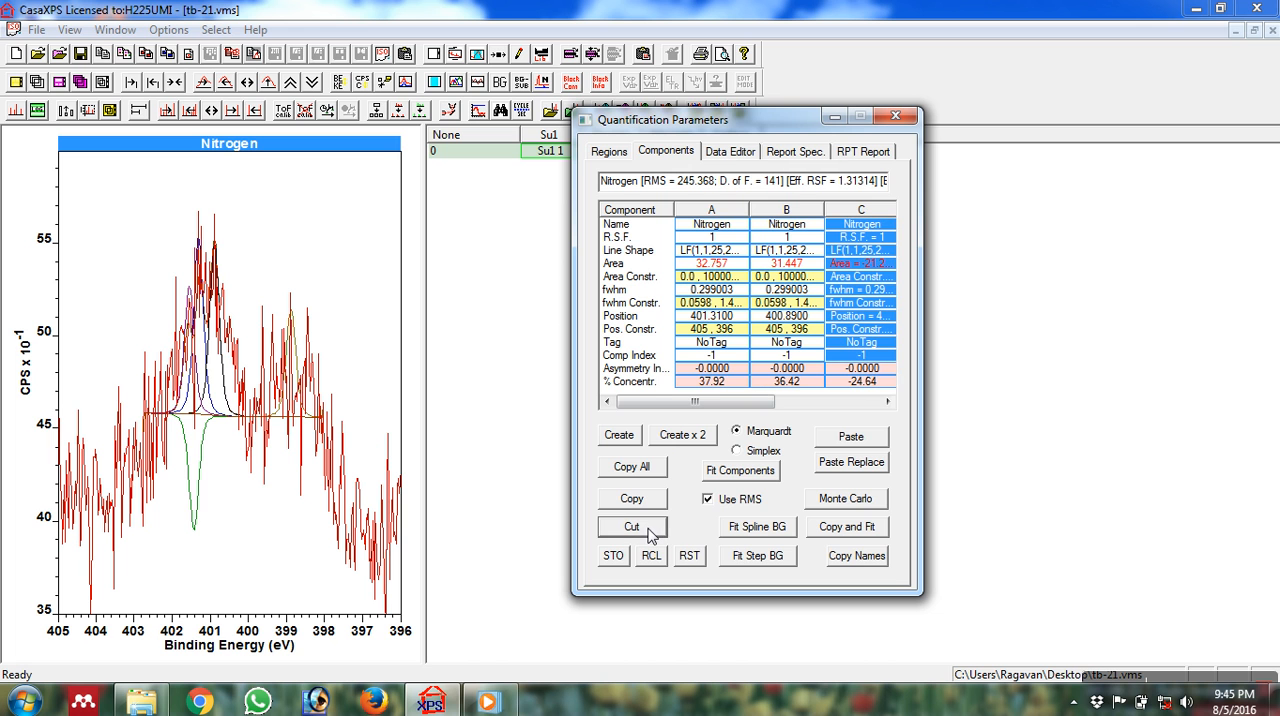
click(864, 212)
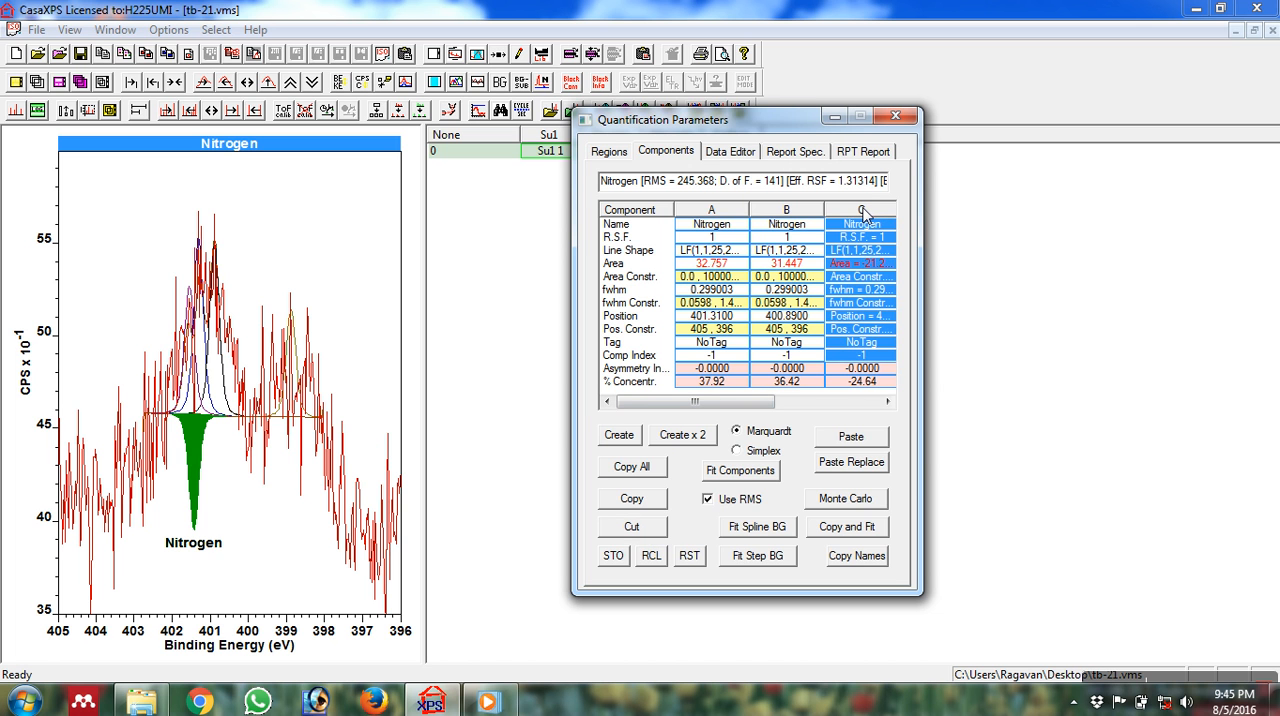
click(631, 527)
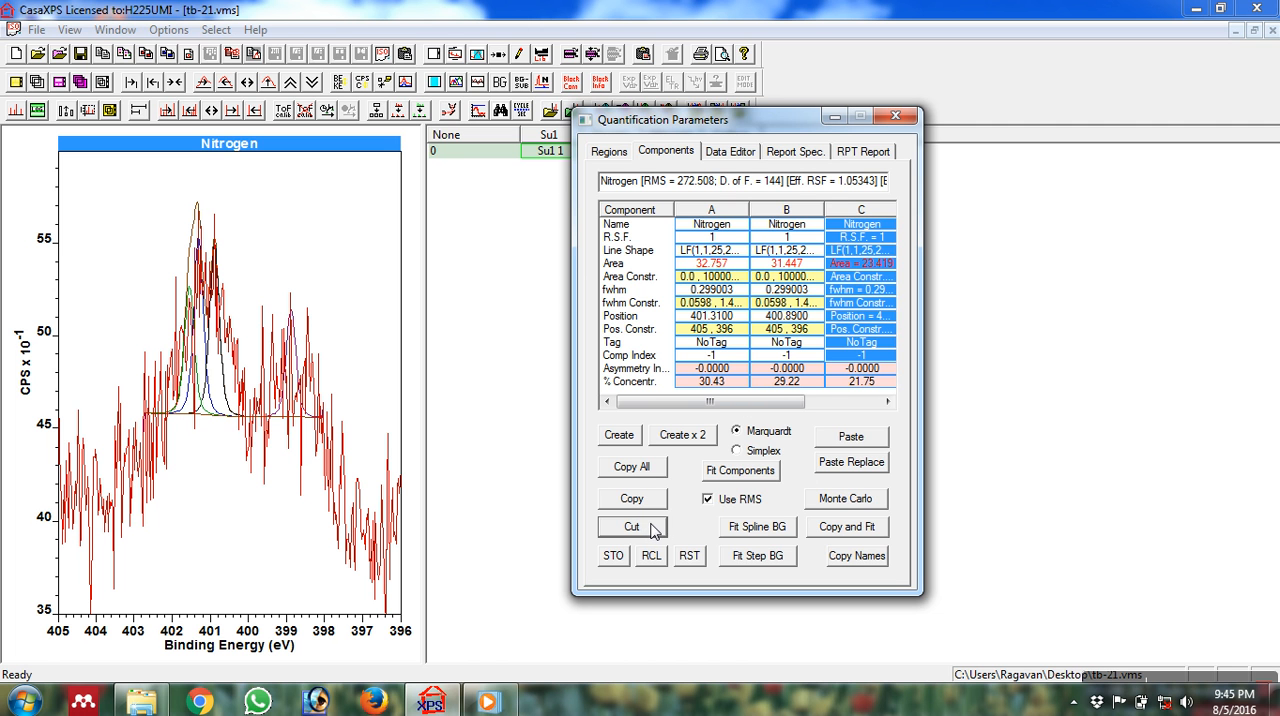
click(870, 214)
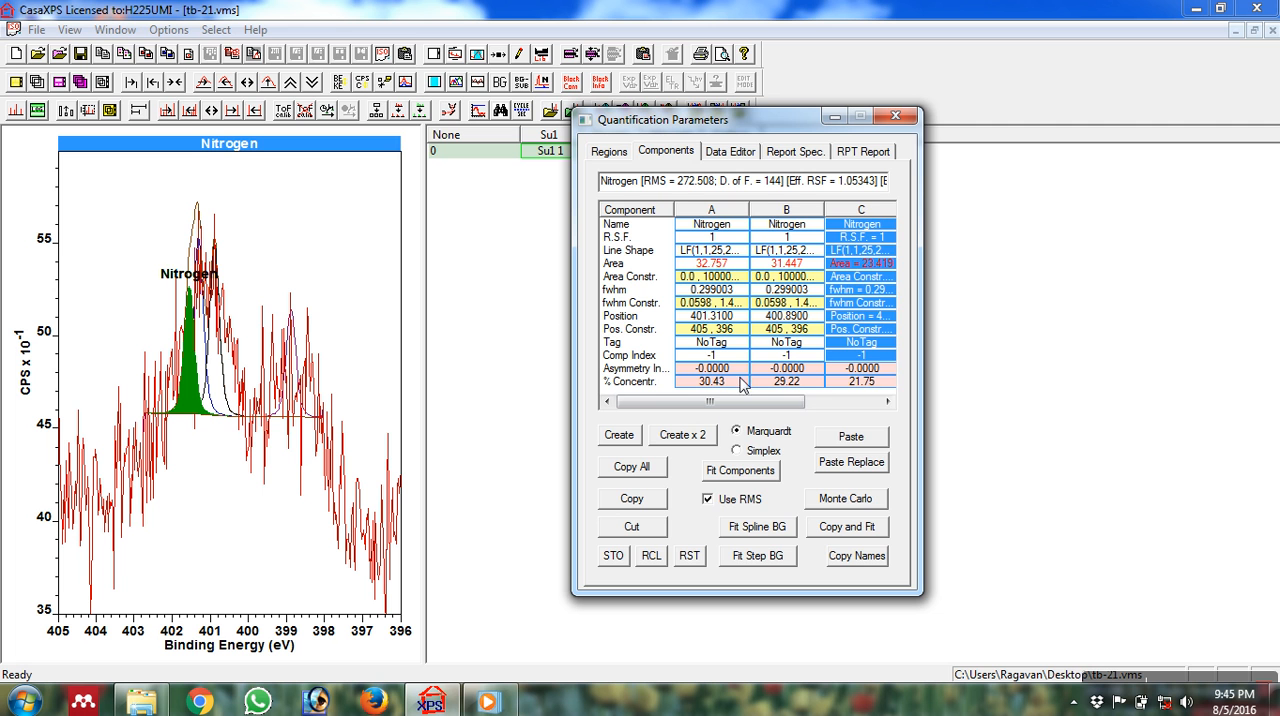
click(645, 526)
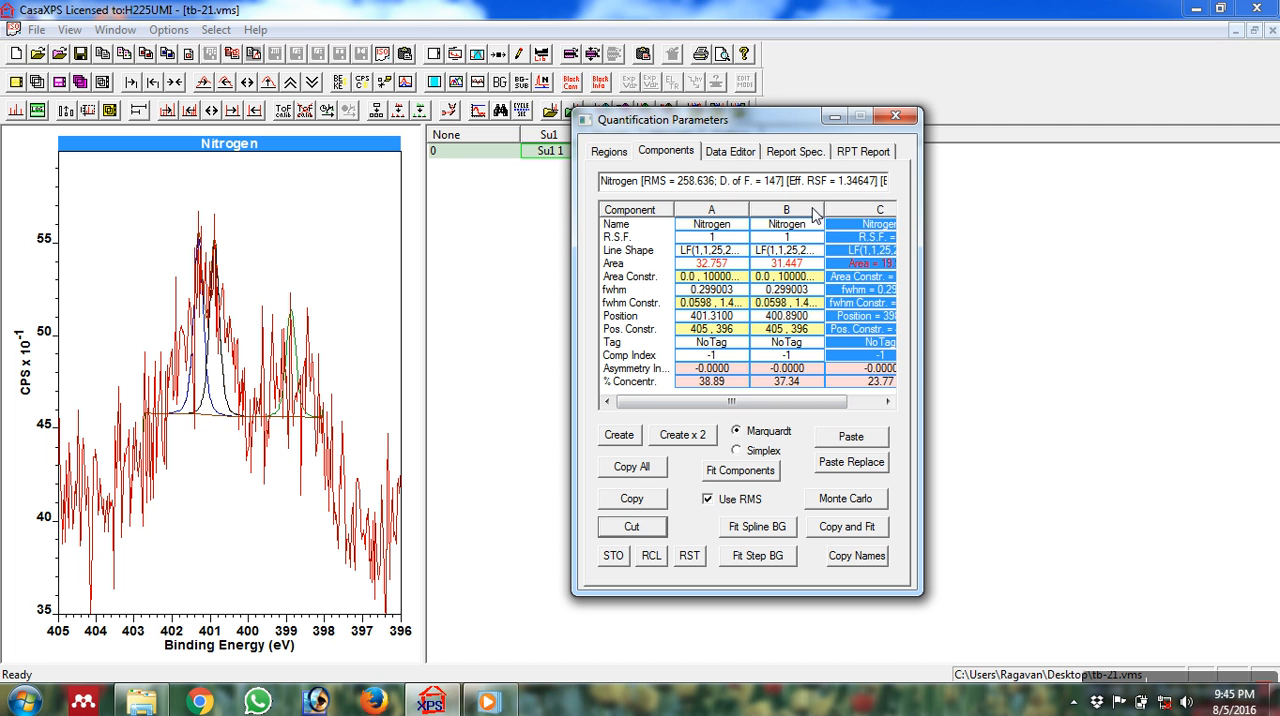
Highlight the three remaining Nitrogen components on the spectrum one after another to compare the peaks.
click(866, 212)
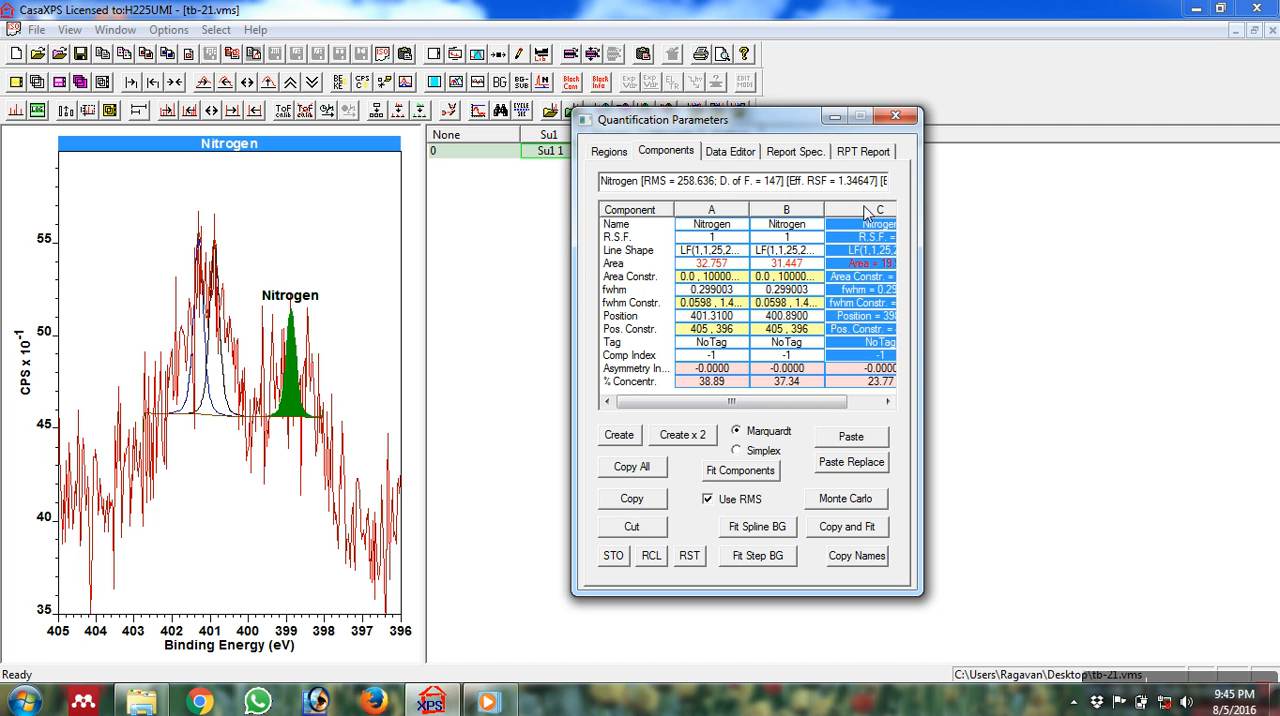
click(800, 220)
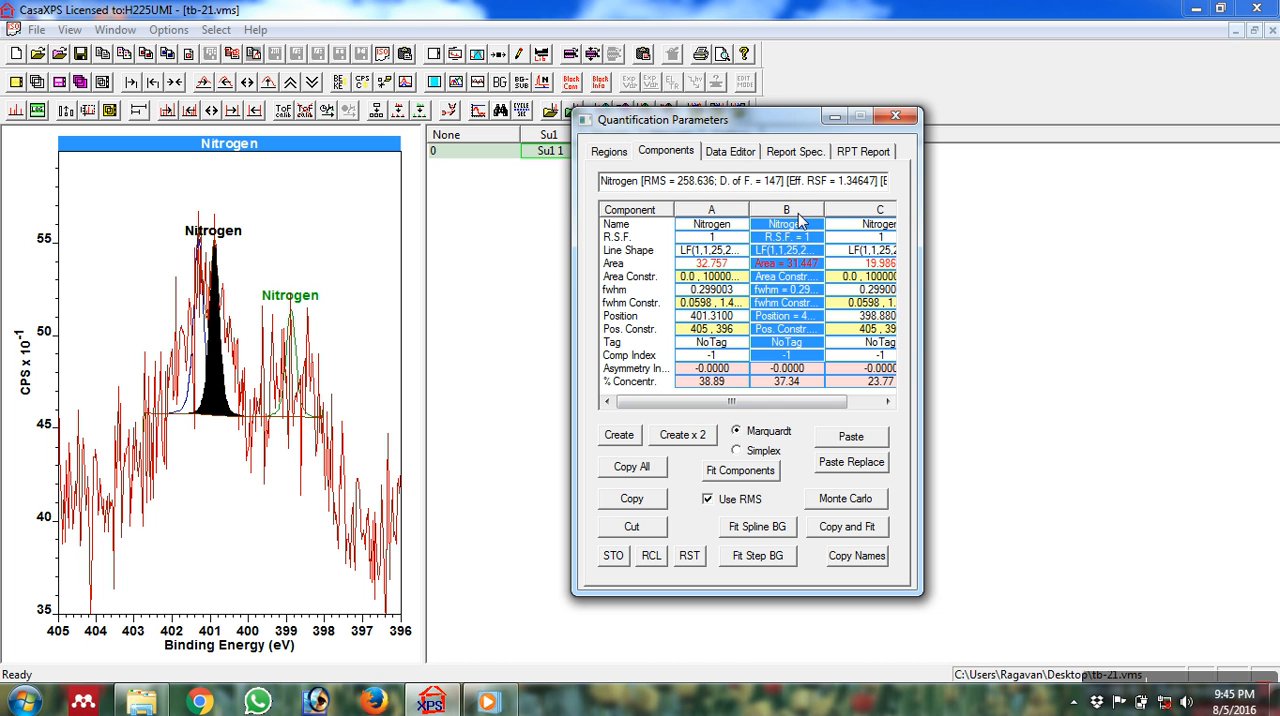
click(741, 219)
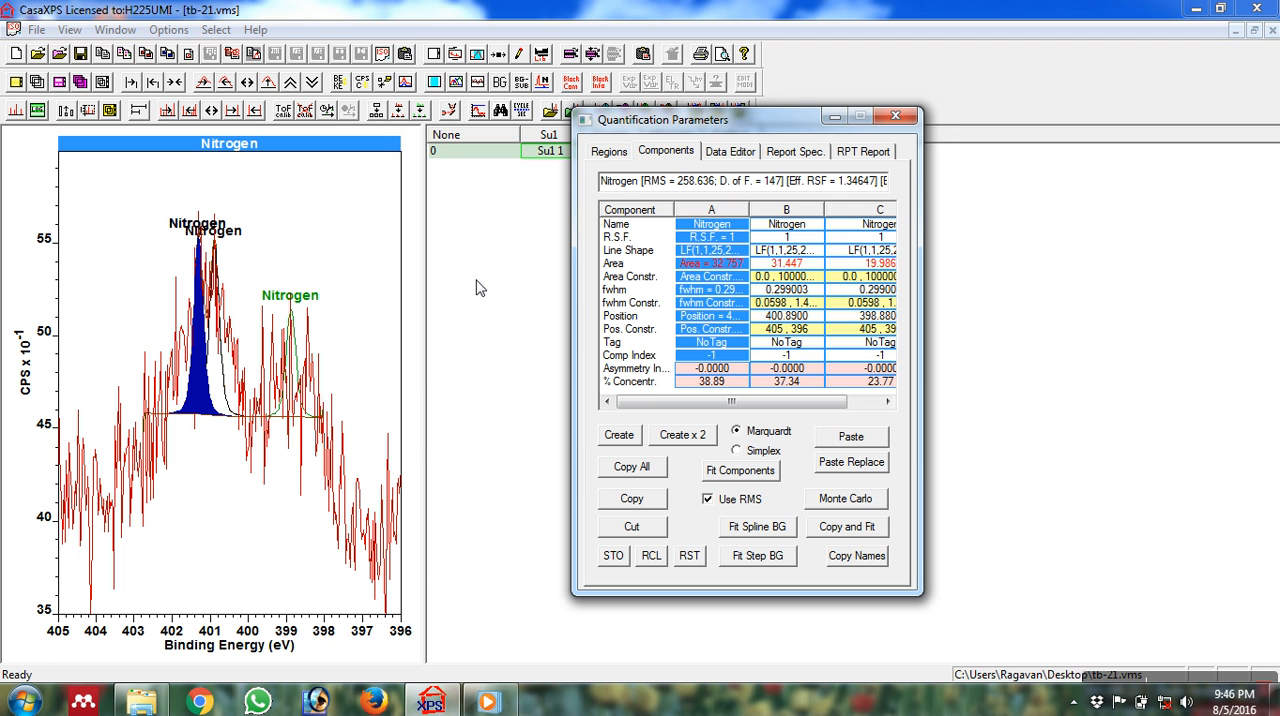
click(489, 260)
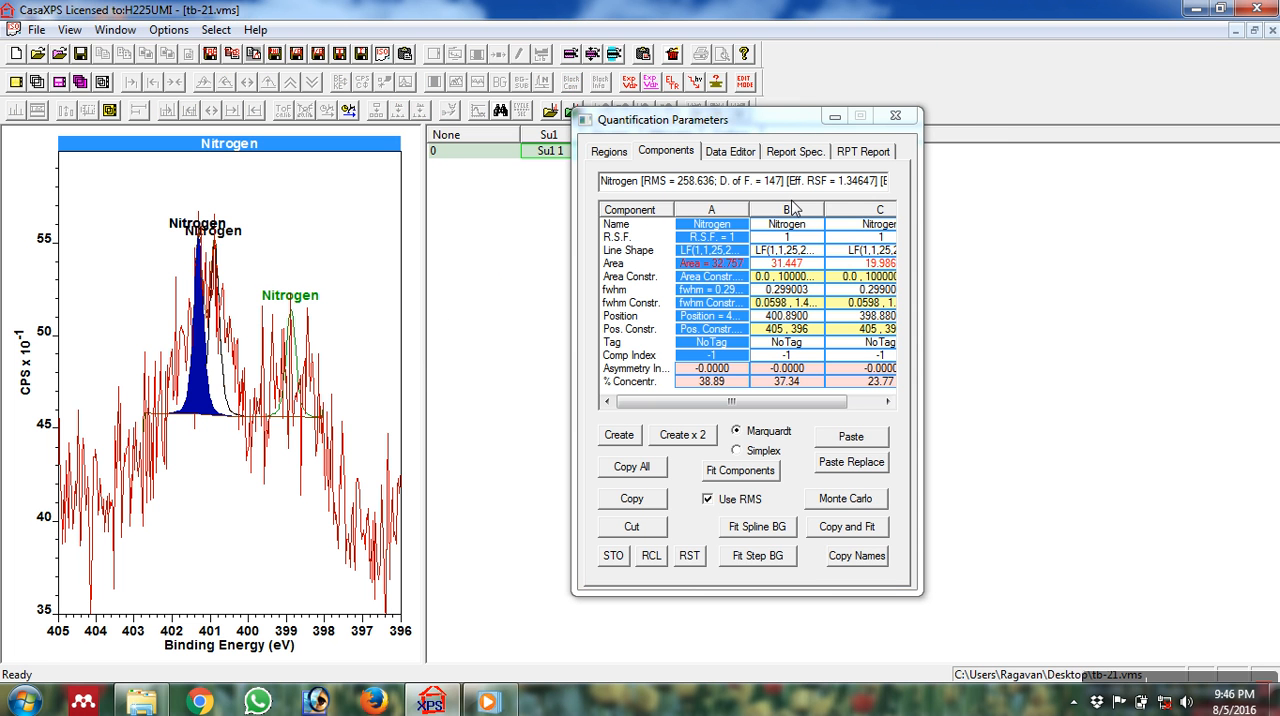
click(775, 212)
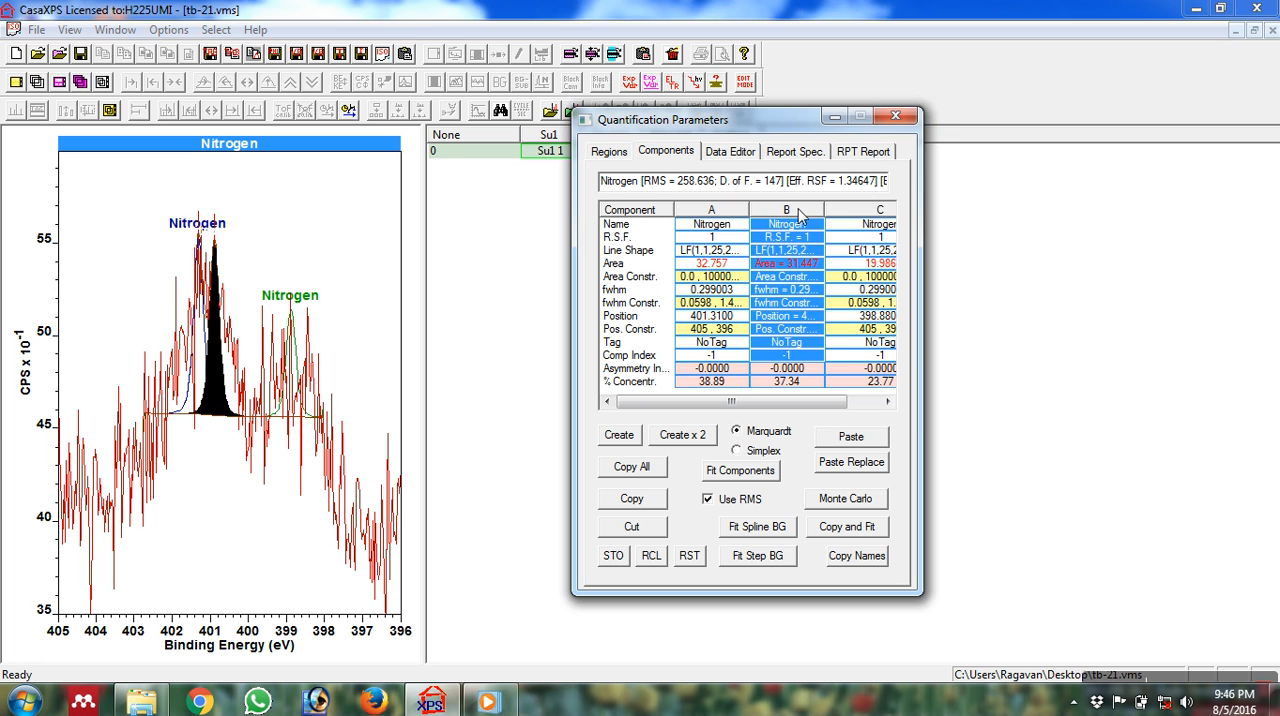
Fit the three remaining Nitrogen components with the Marquardt method and close the quantification parameters.
click(990, 220)
click(648, 206)
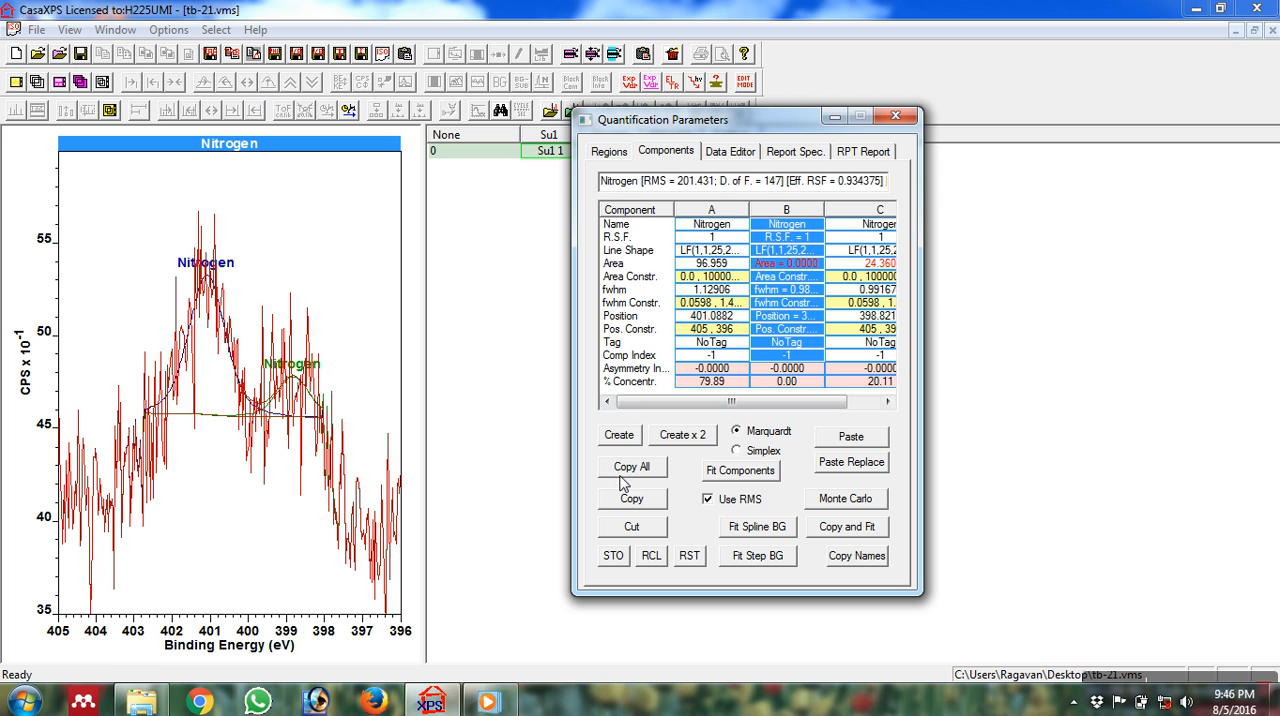
click(757, 474)
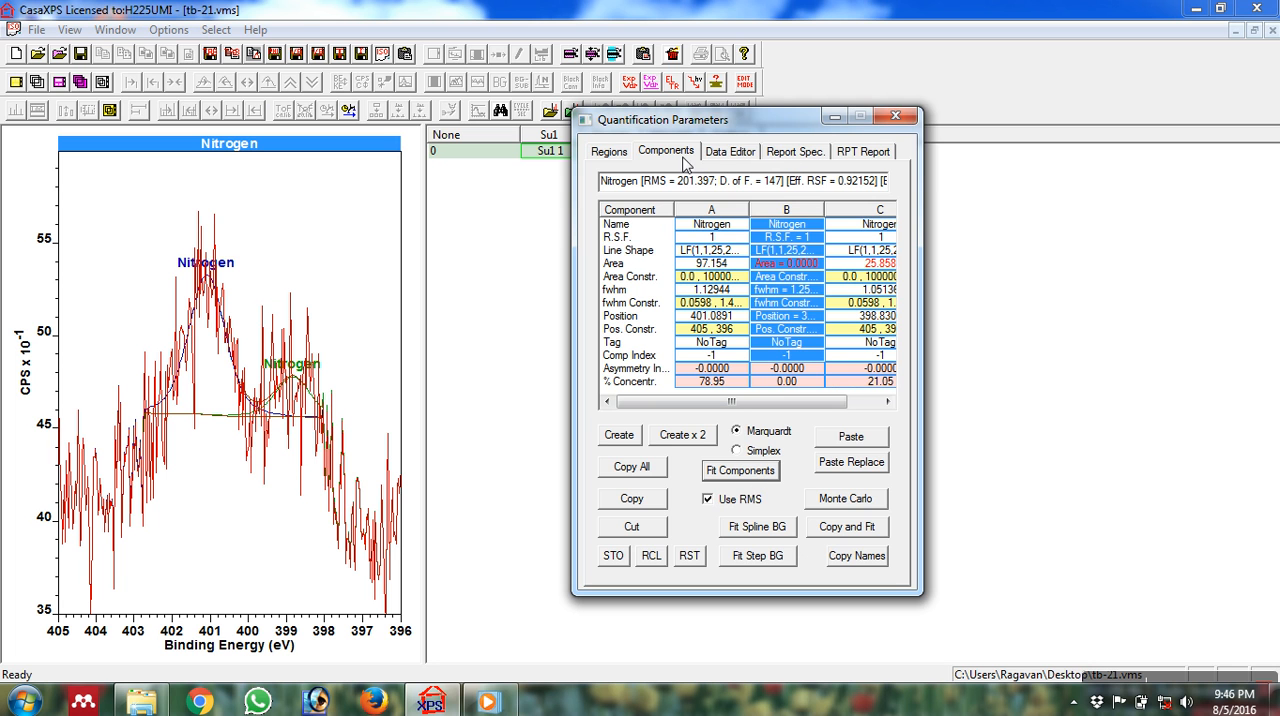
click(895, 118)
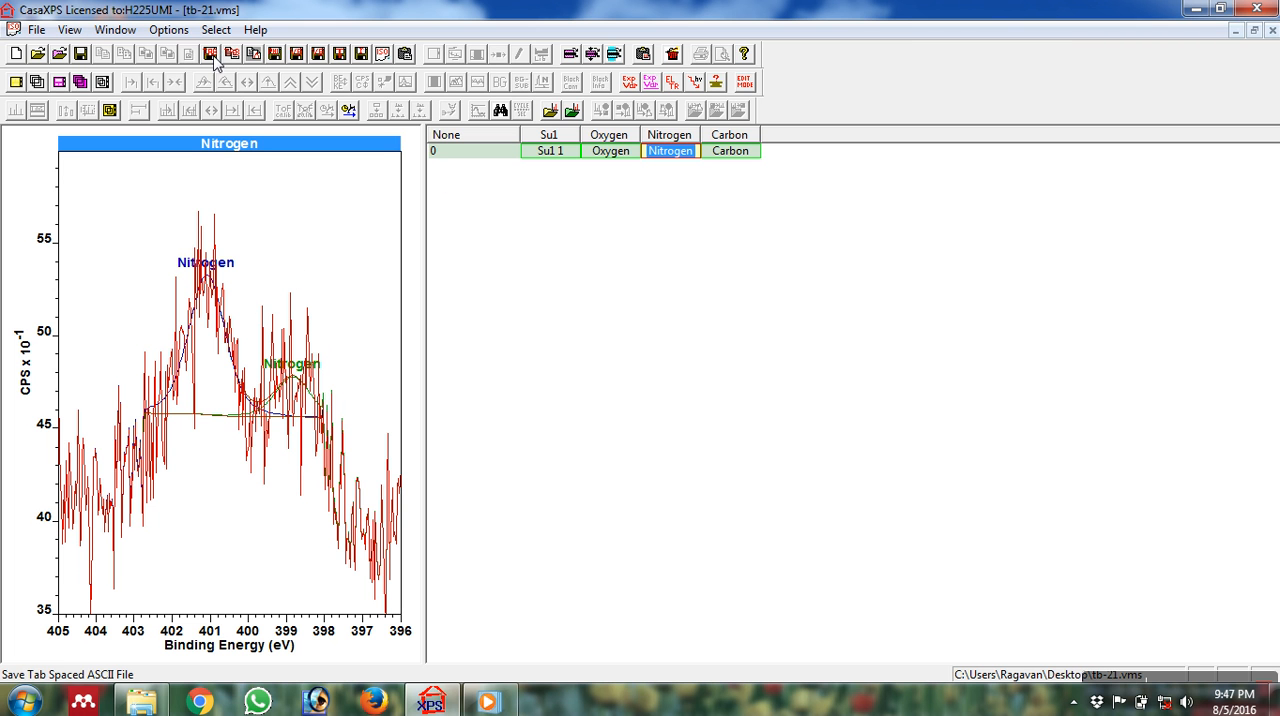
Export the fitted Nitrogen spectrum as a tab-spaced text file named Nitrogen on the Desktop.
click(309, 215)
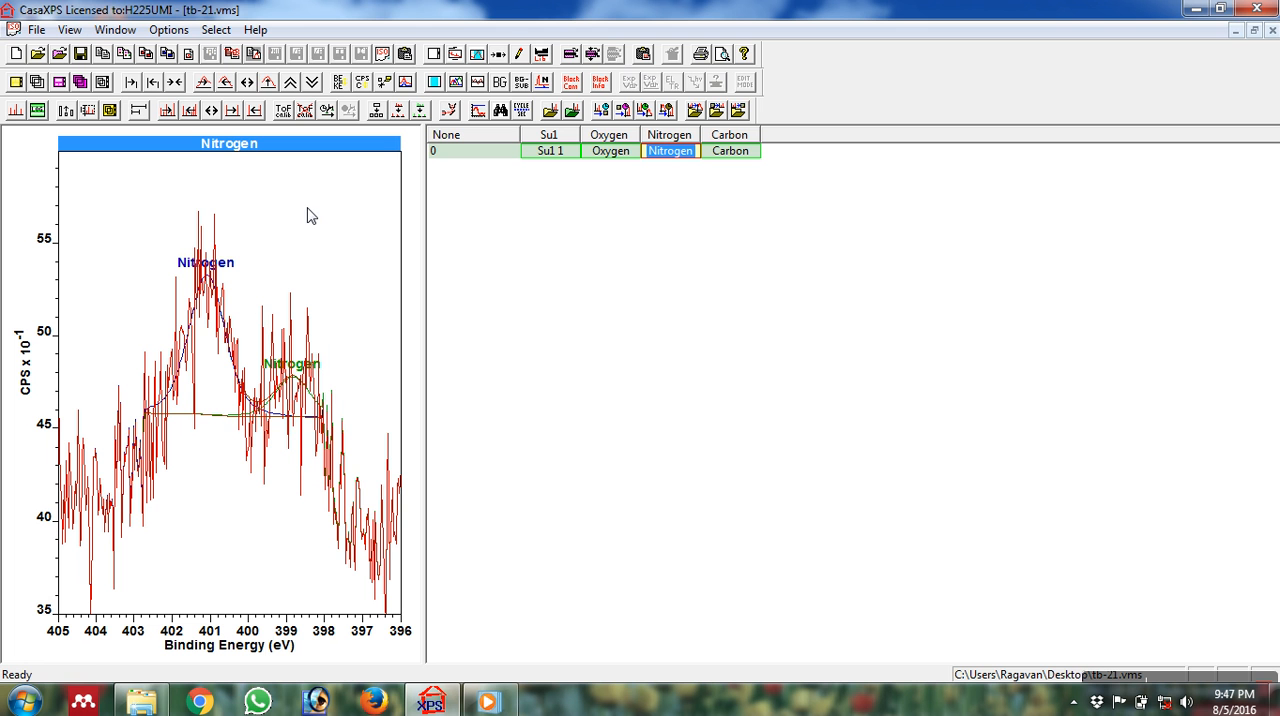
click(231, 54)
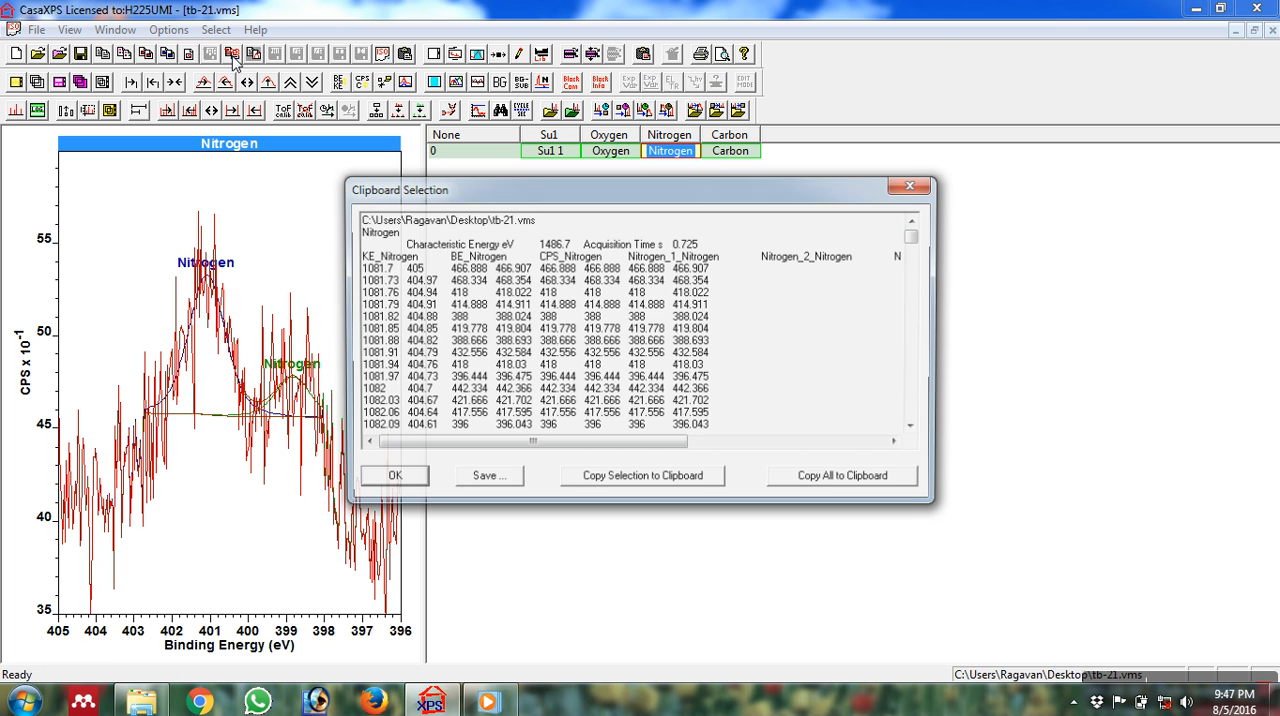
click(463, 478)
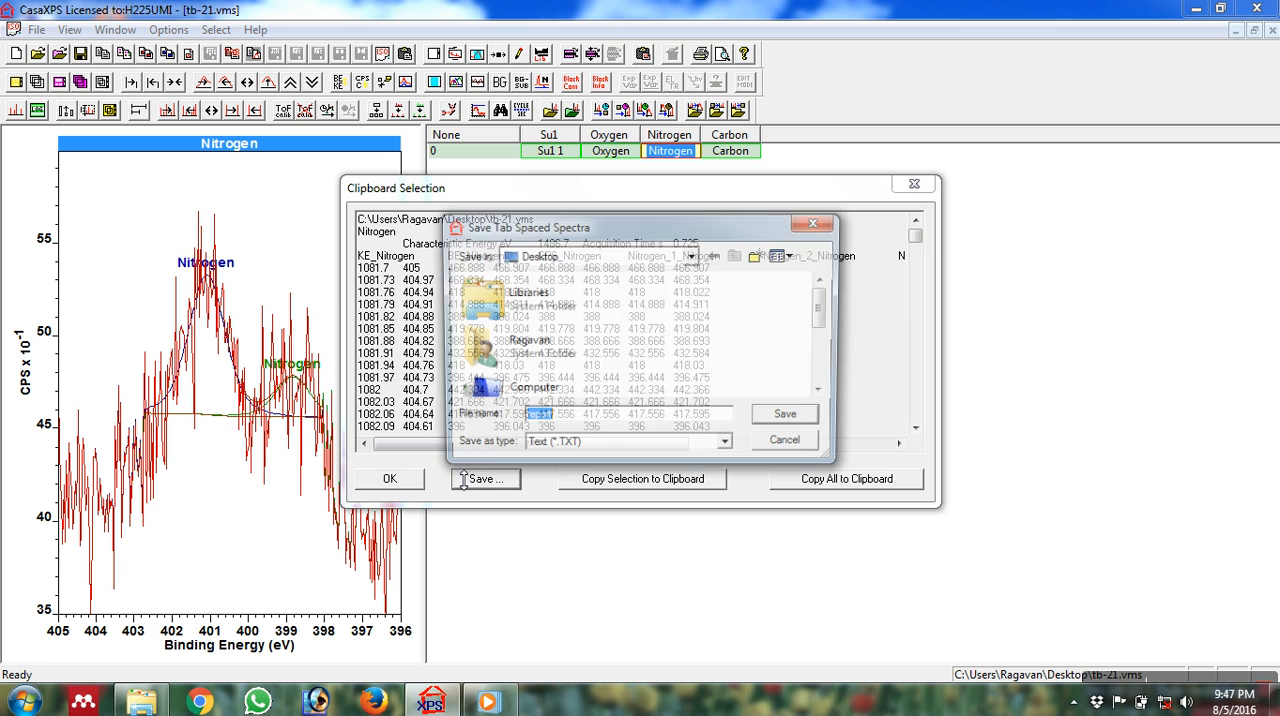
text(Ni)
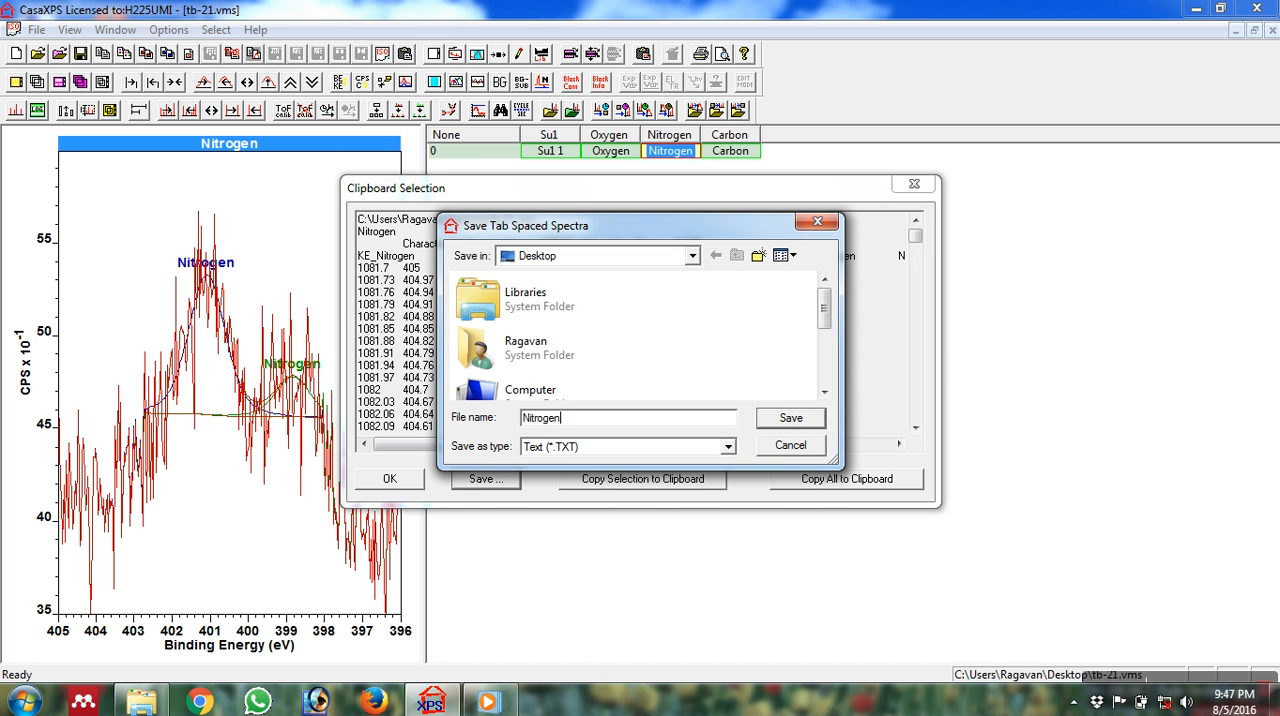
text(trogen)
click(790, 418)
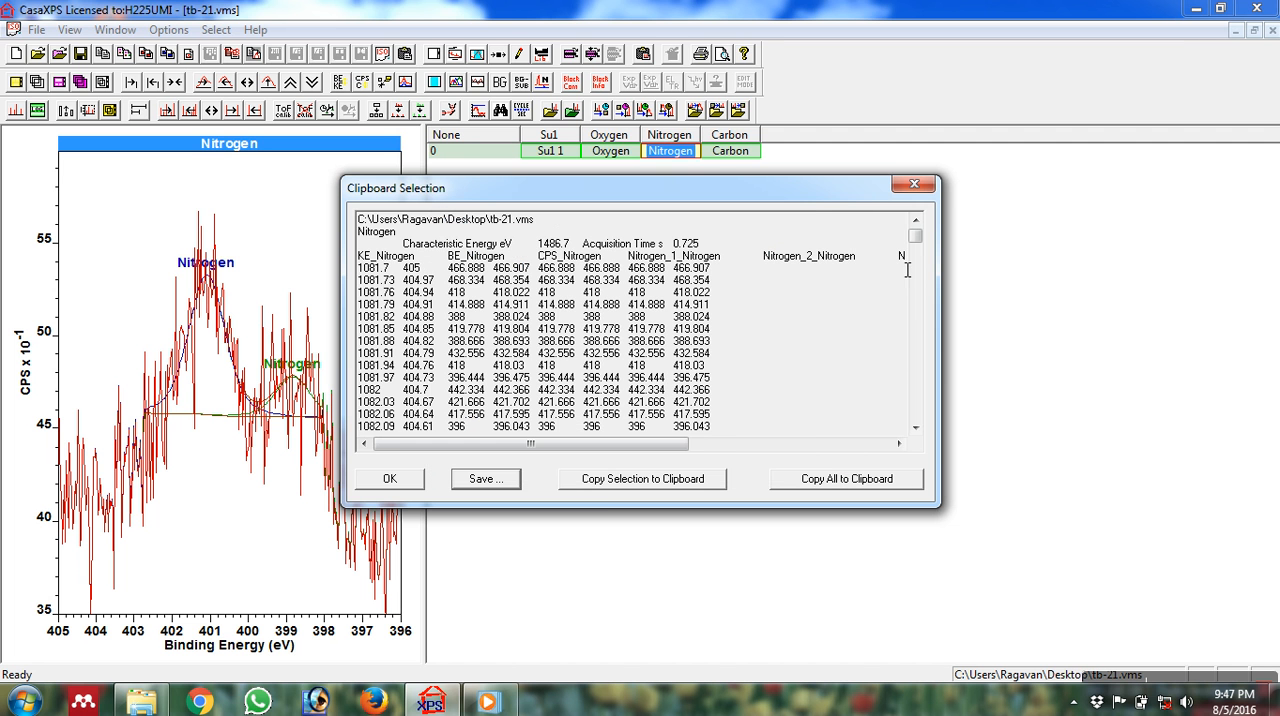
click(916, 185)
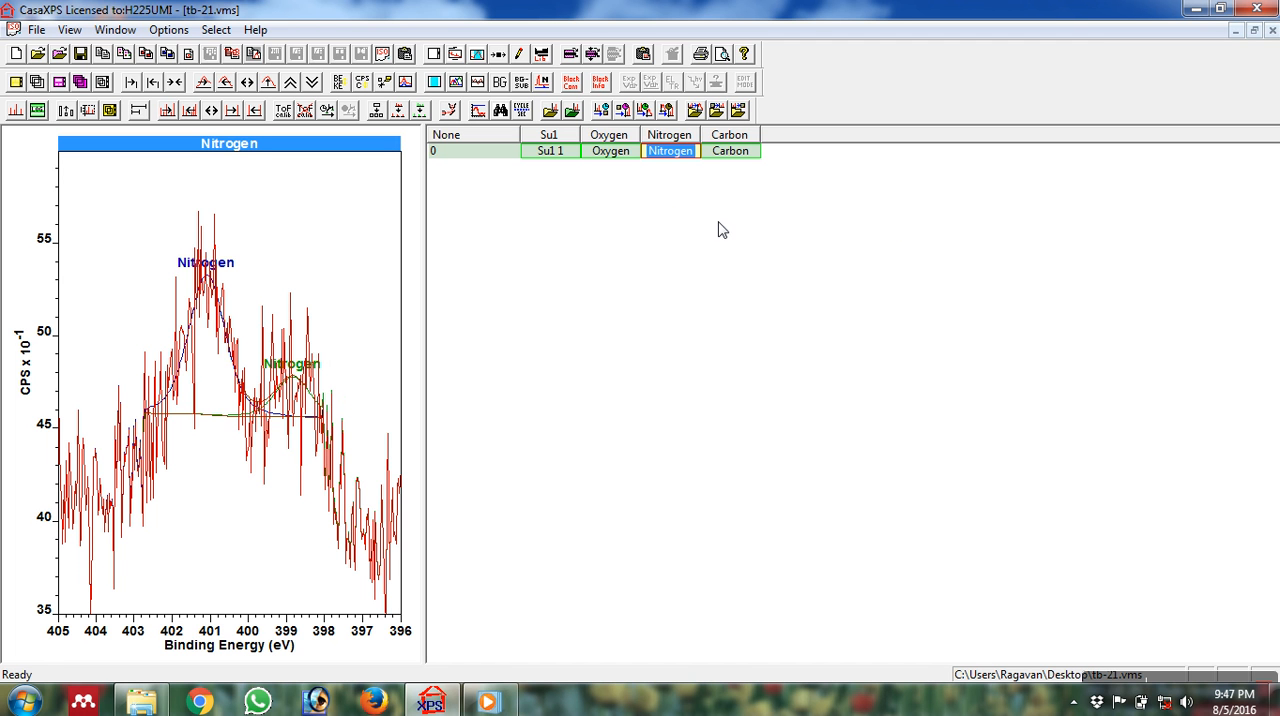
Display the Oxygen spectrum and create a quantification region with a Shirley background from 540.99 to 528 eV.
click(628, 155)
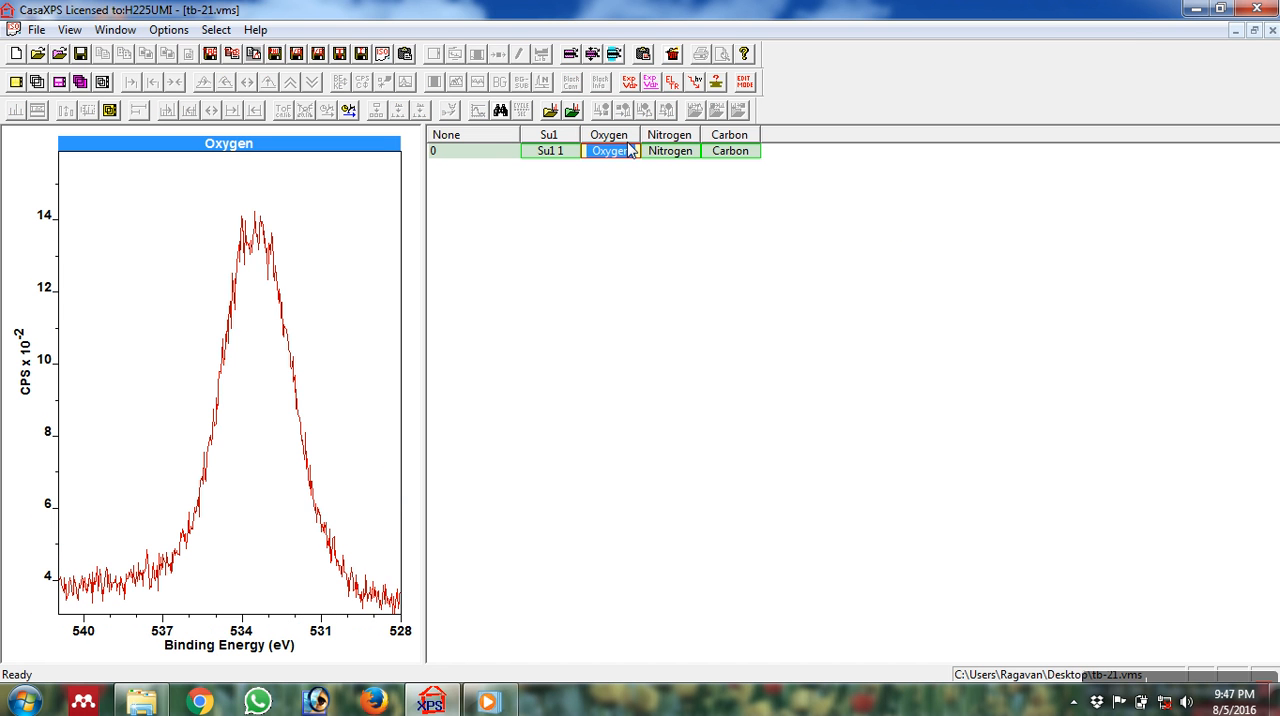
click(396, 224)
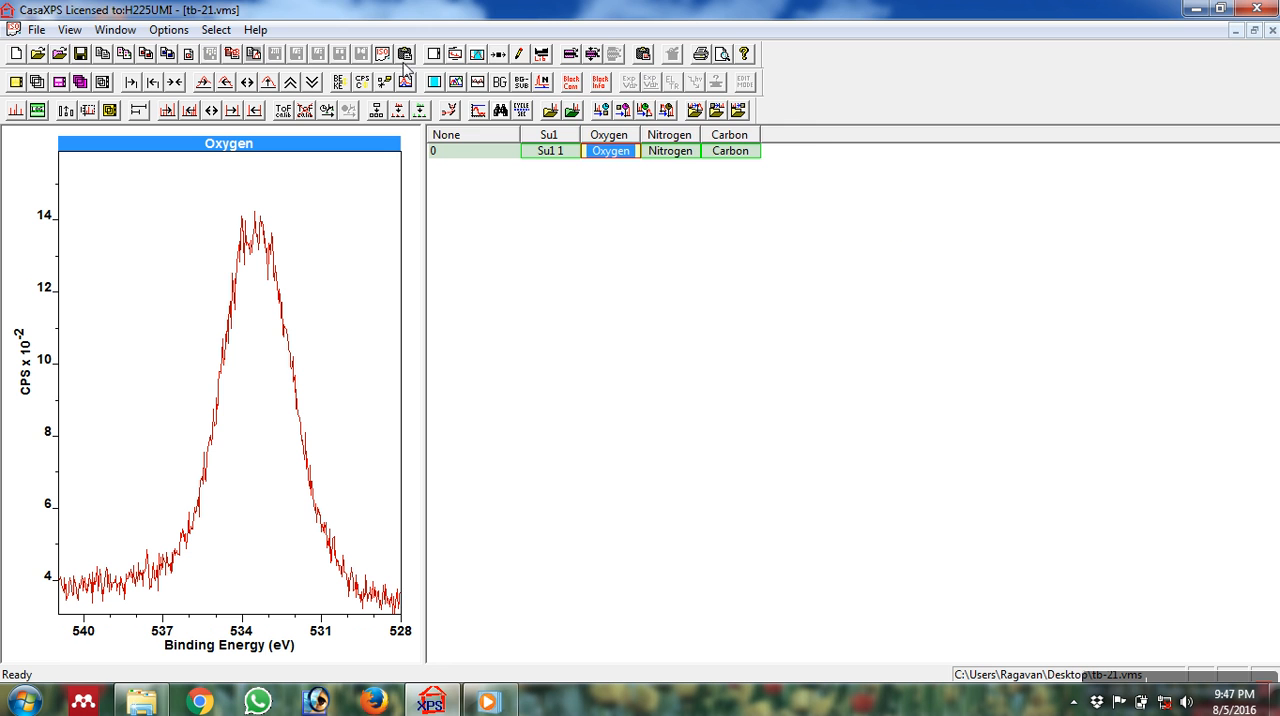
click(484, 57)
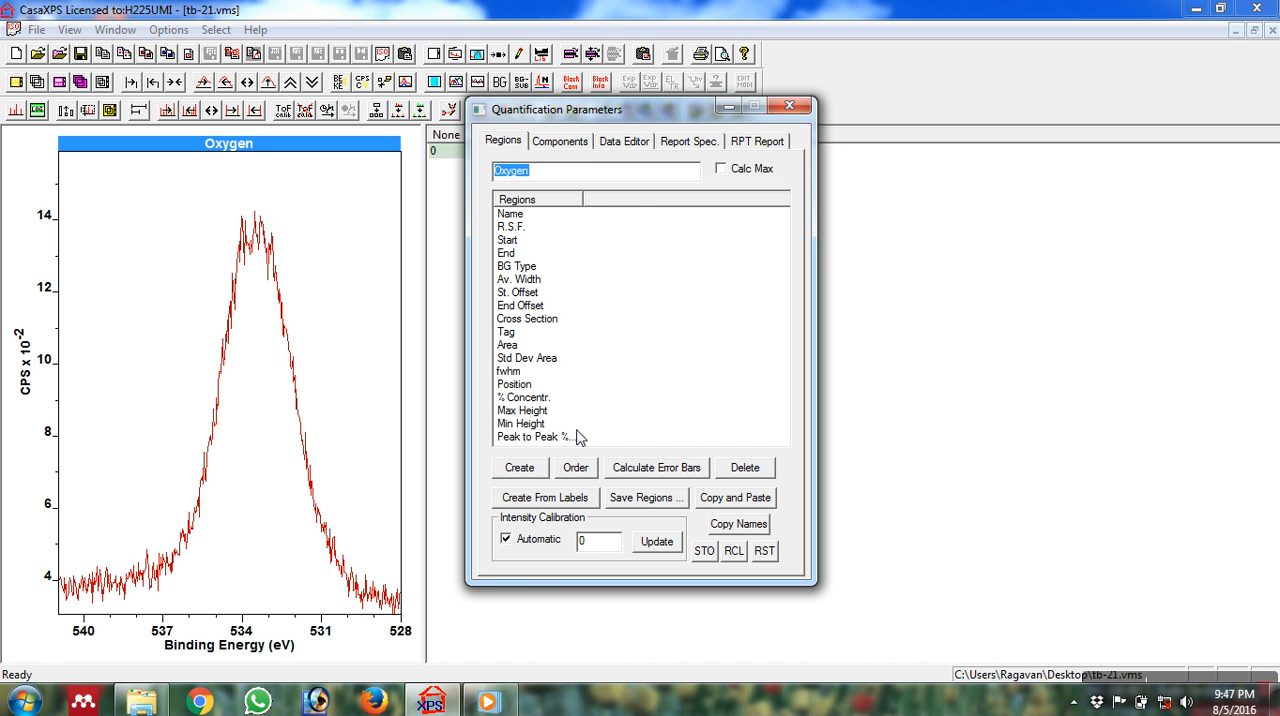
click(522, 470)
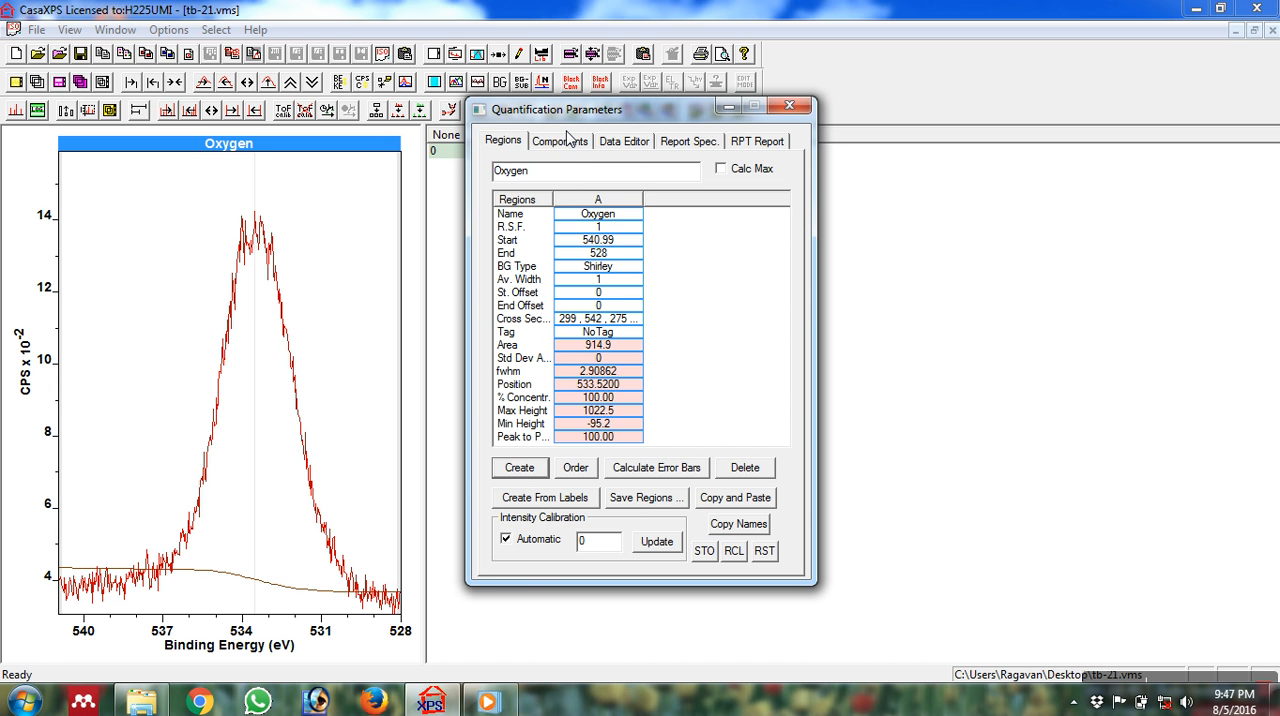
Create one LF(1,1,25,280) component on the Oxygen spectrum and fit it with the Marquardt method.
click(566, 141)
click(521, 426)
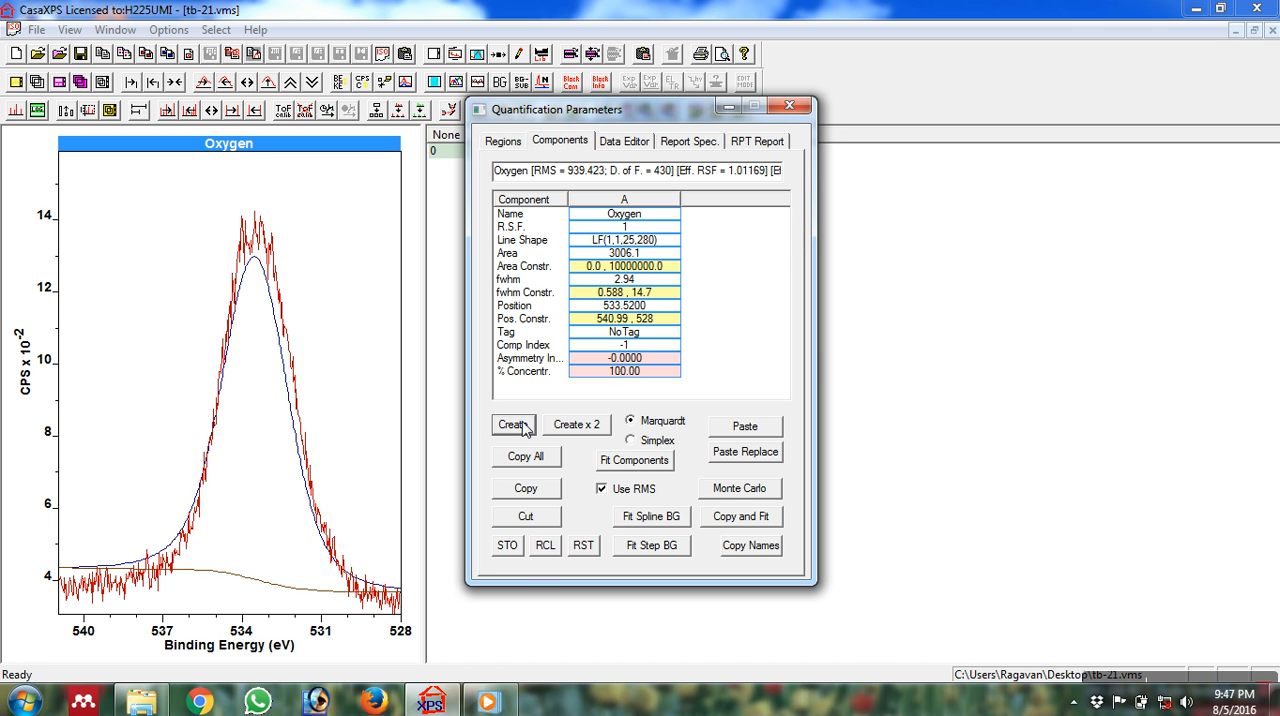
click(636, 462)
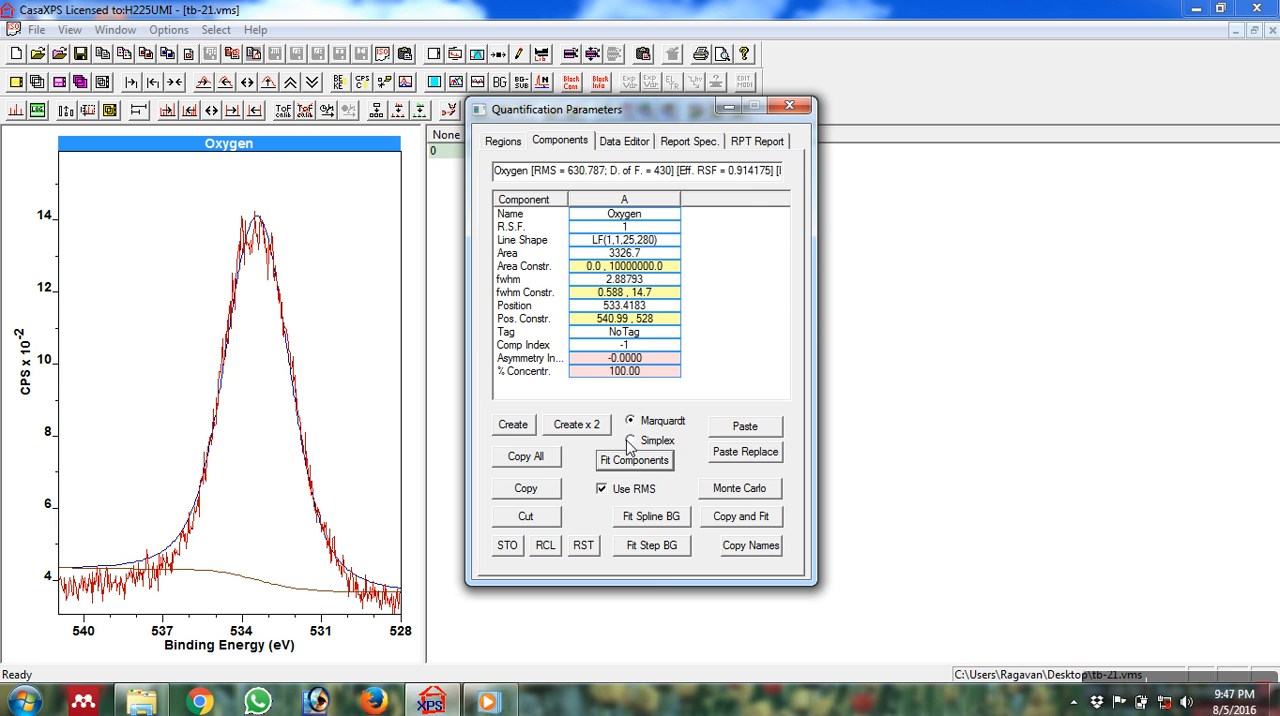
click(788, 106)
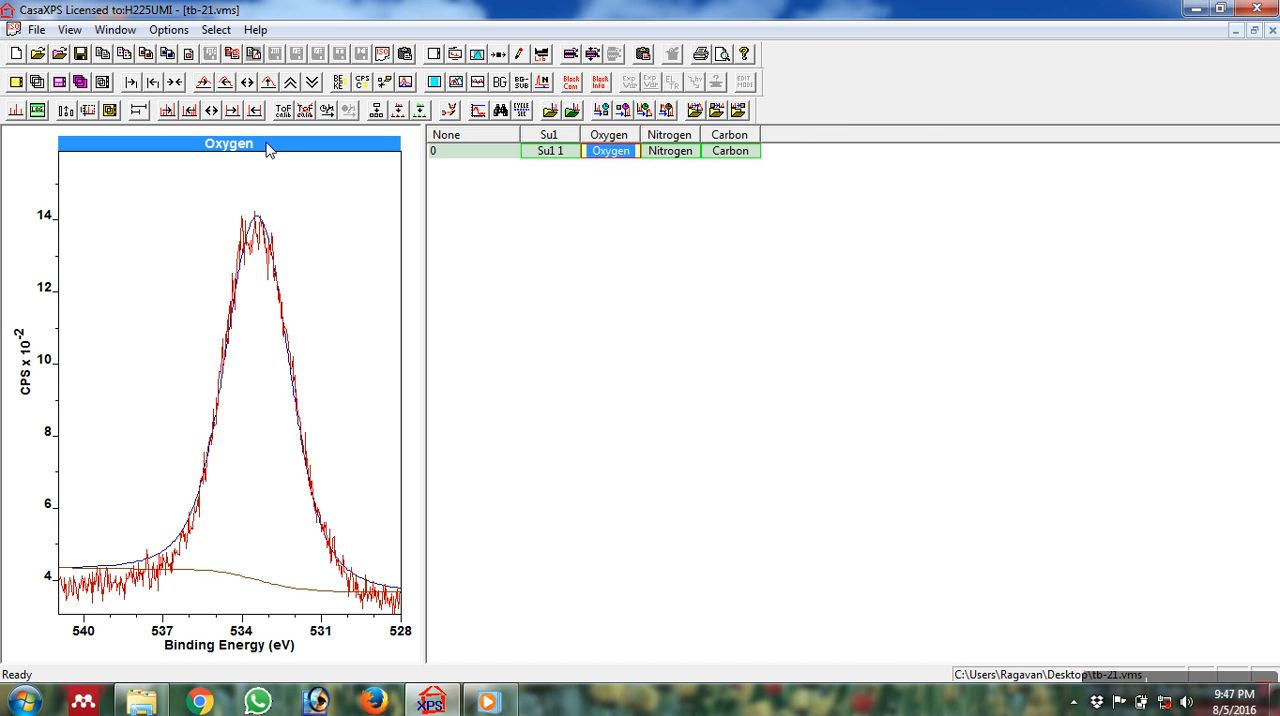
Export the fitted Oxygen spectrum as a tab-spaced text file on the Desktop.
click(230, 55)
click(499, 480)
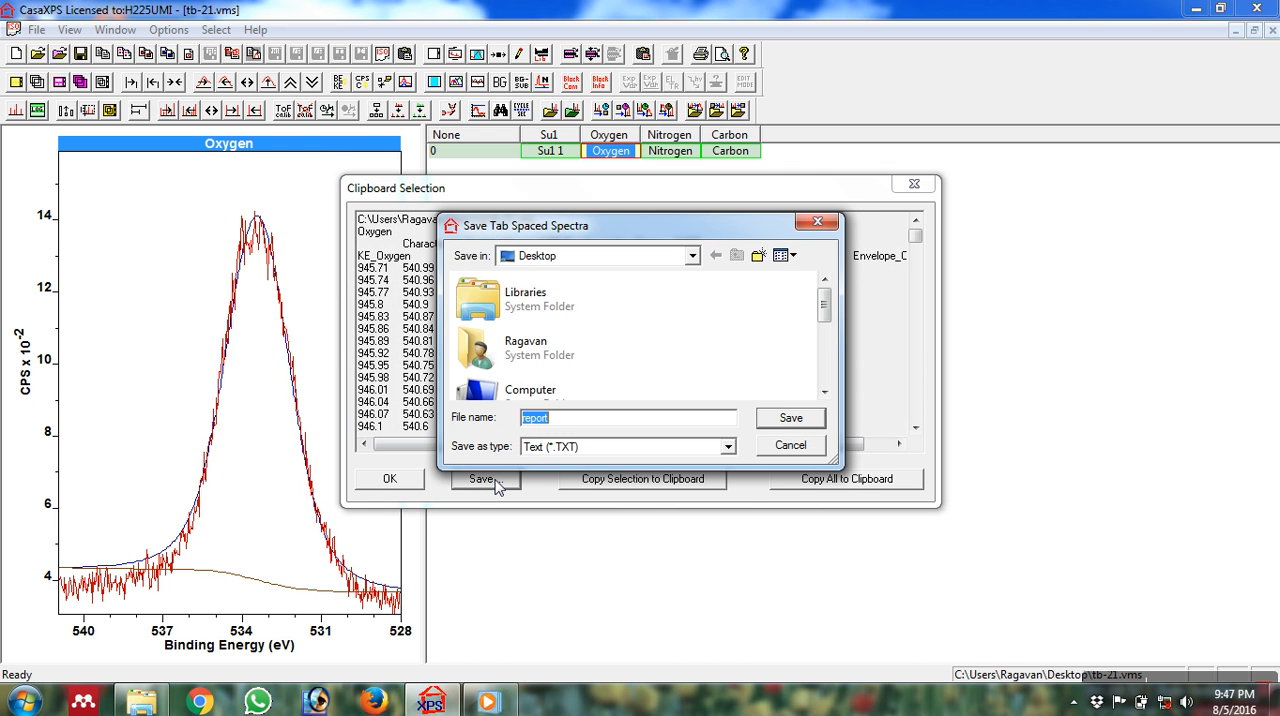
text(Oxygen)
click(818, 421)
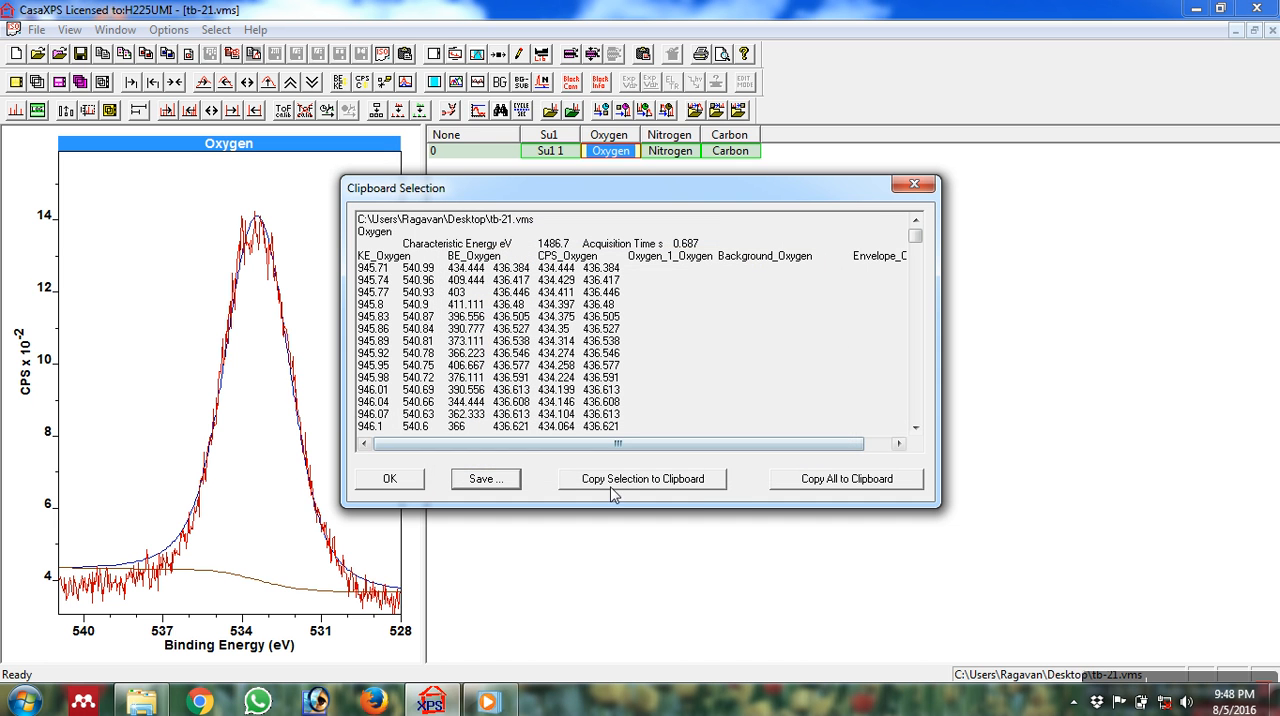
click(914, 184)
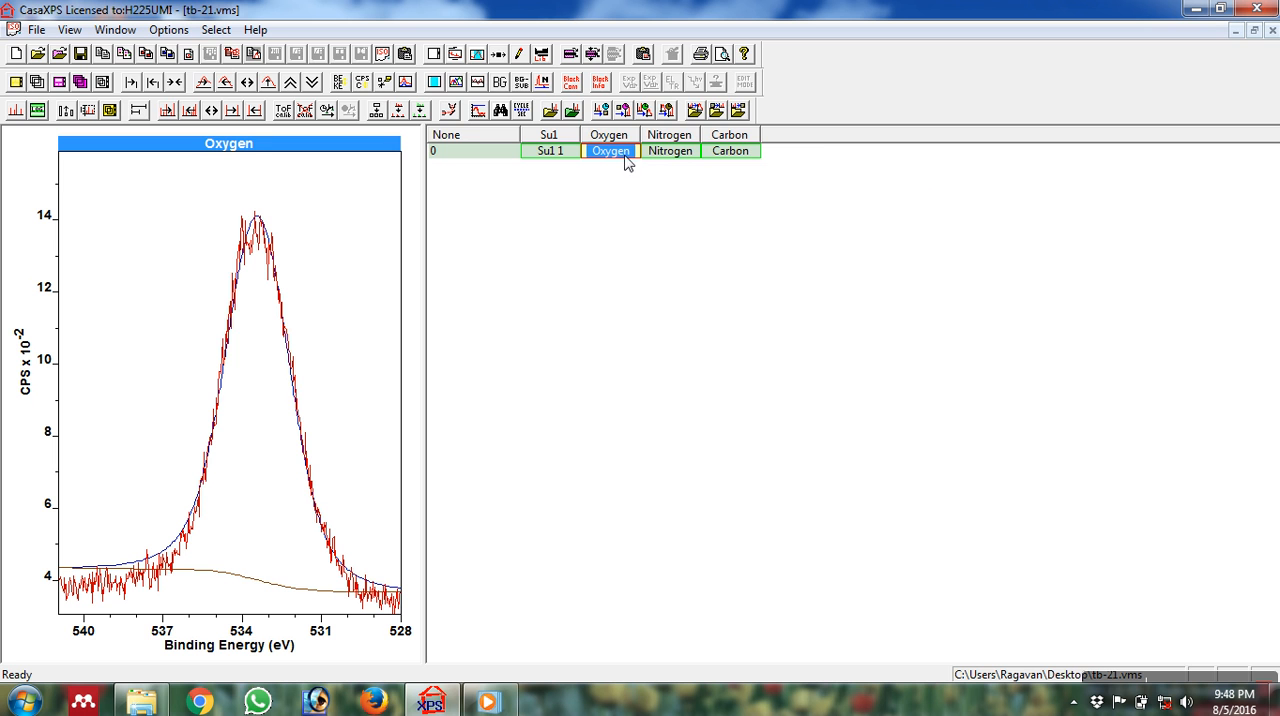
Display the Nitrogen spectrum again and open its quantification region parameters.
click(503, 154)
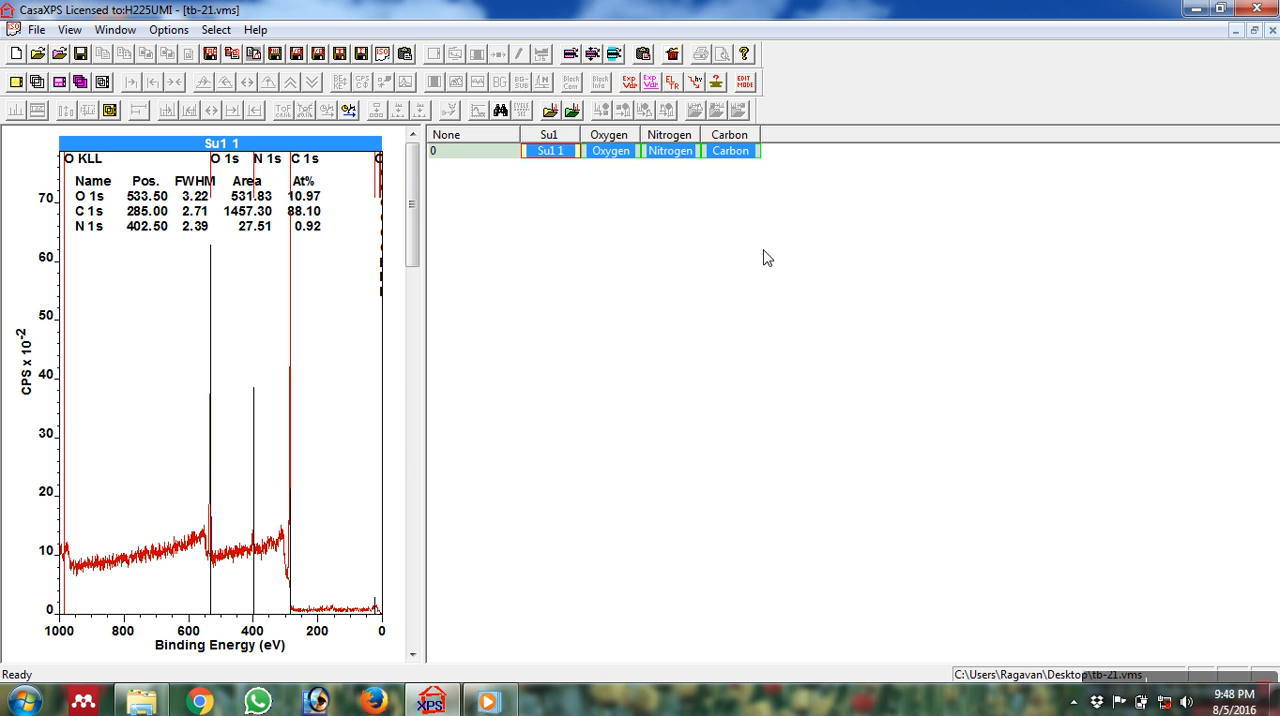
click(676, 142)
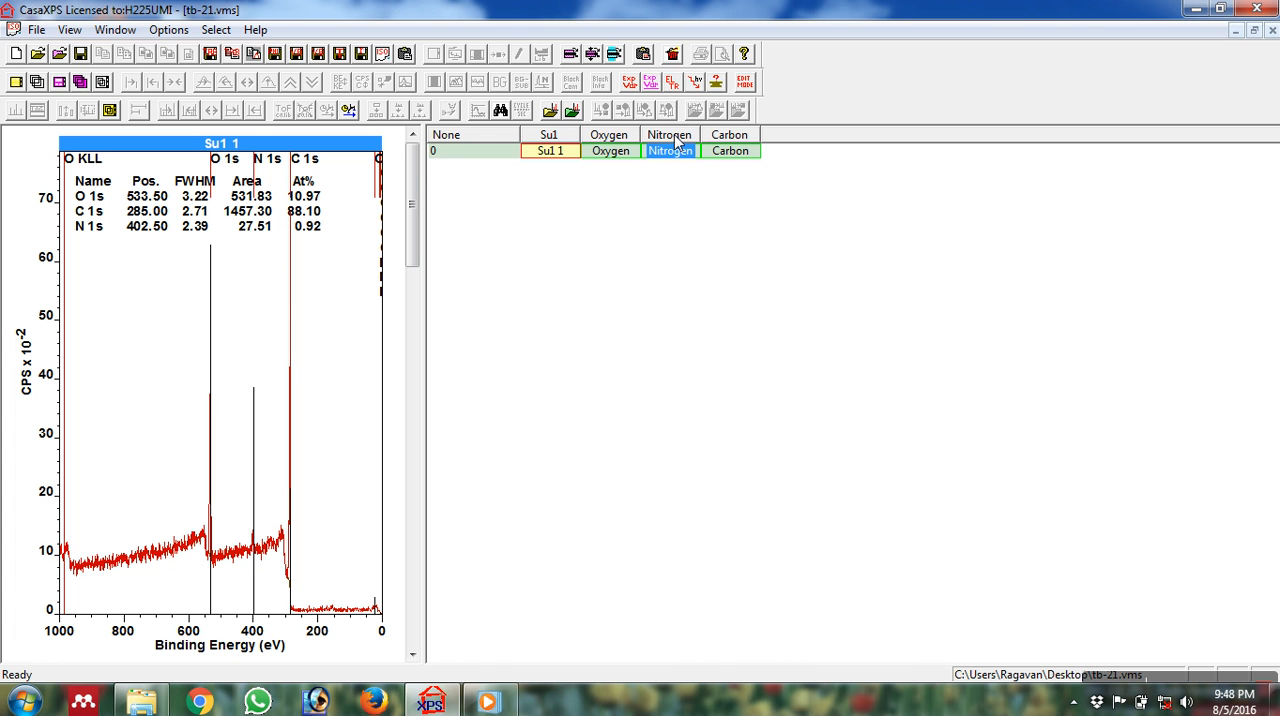
click(681, 150)
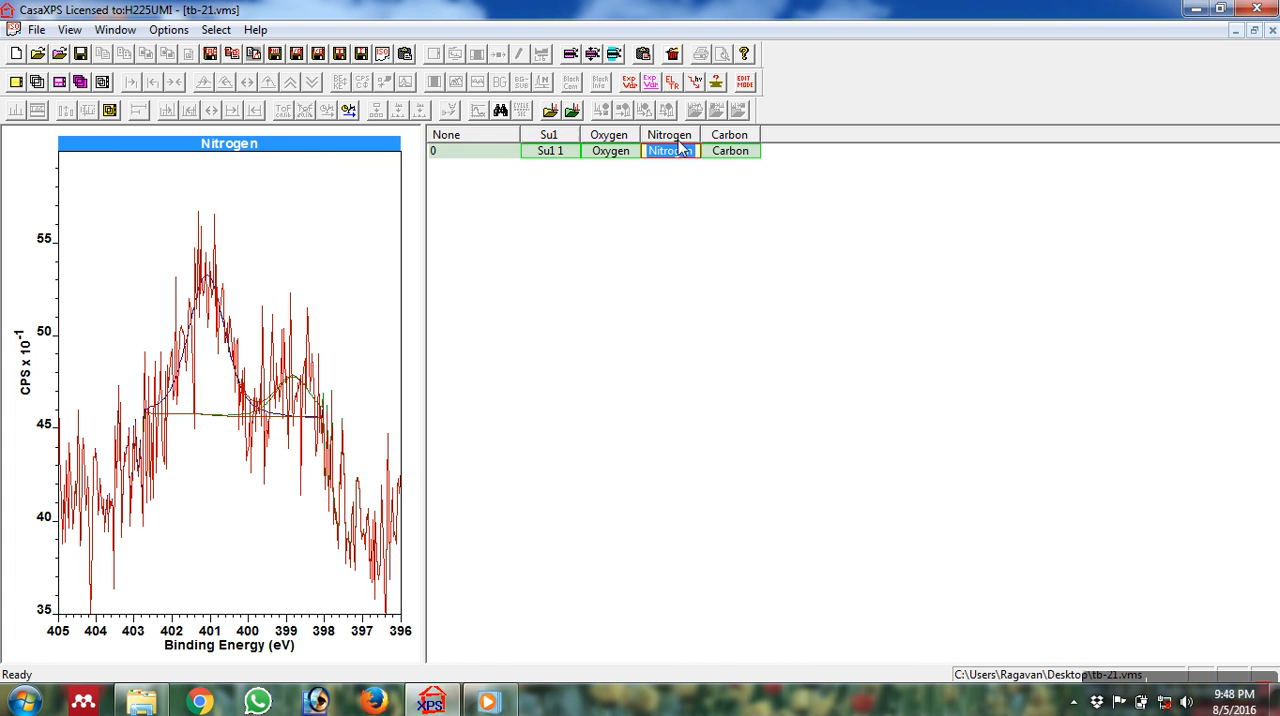
click(364, 202)
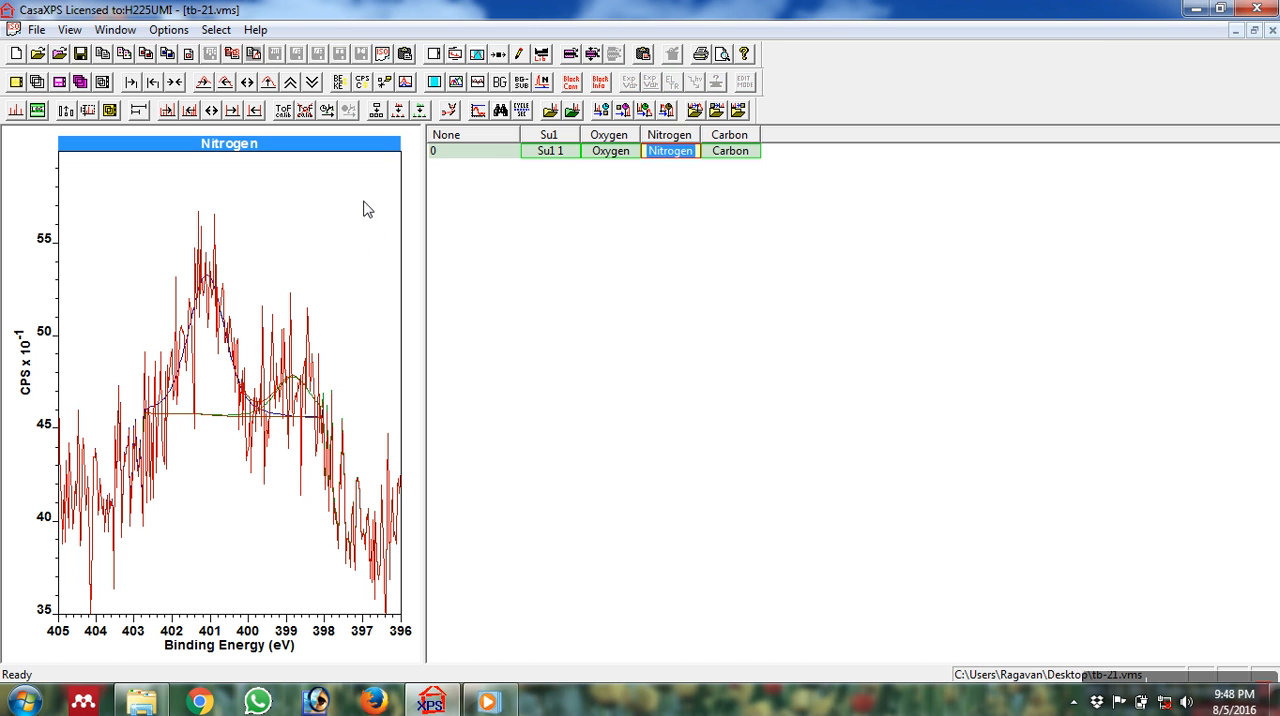
click(478, 54)
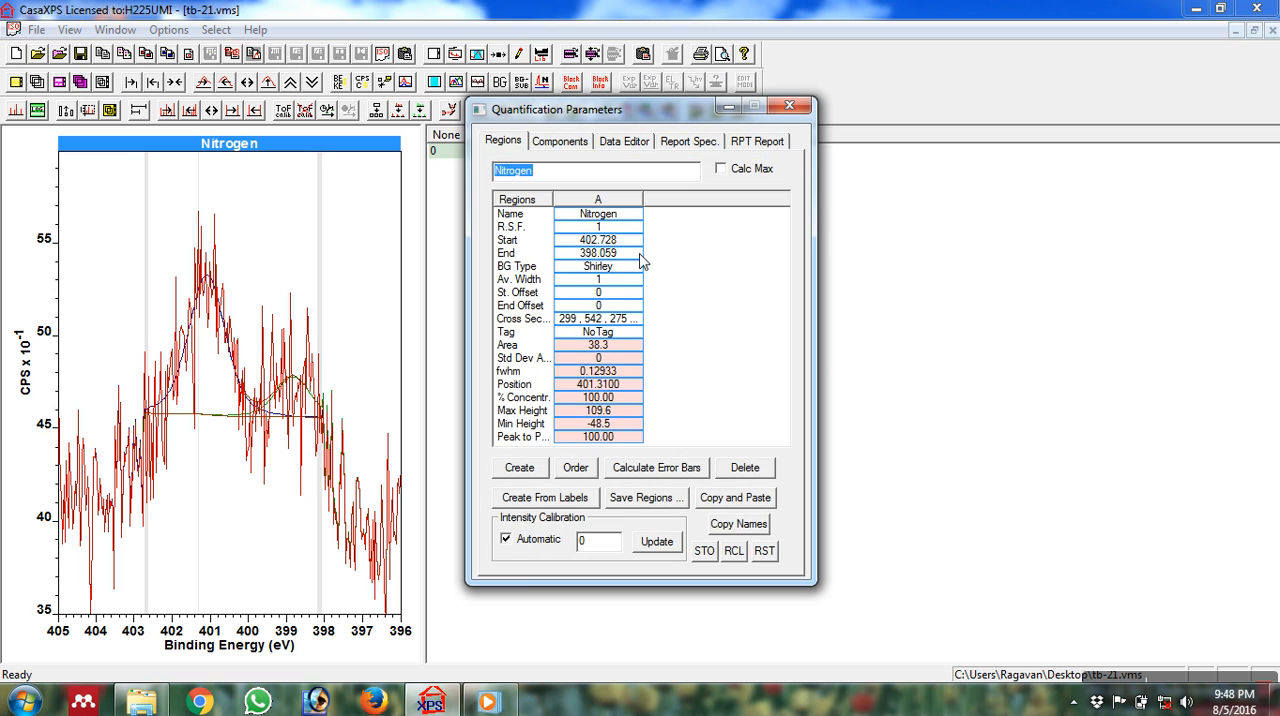
Remove the zero-area component at 396.7583 eV from the Nitrogen spectrum's fit components.
click(558, 145)
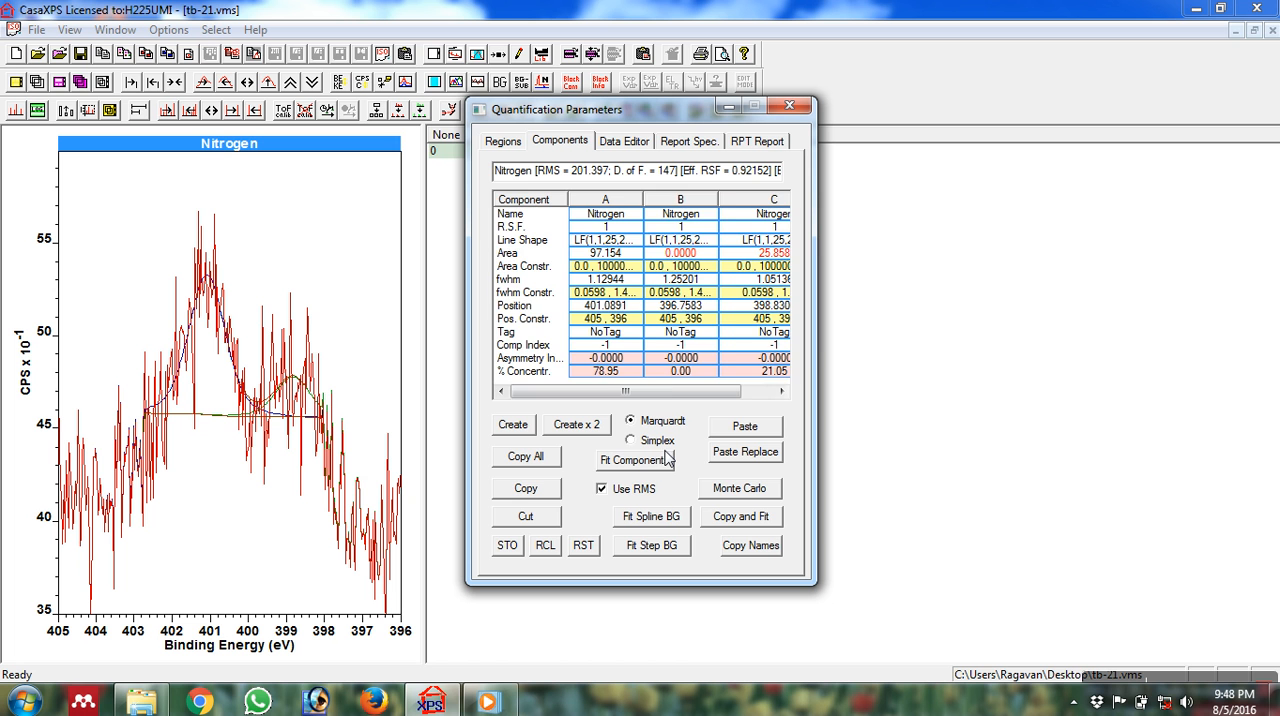
drag(666, 394, 709, 400)
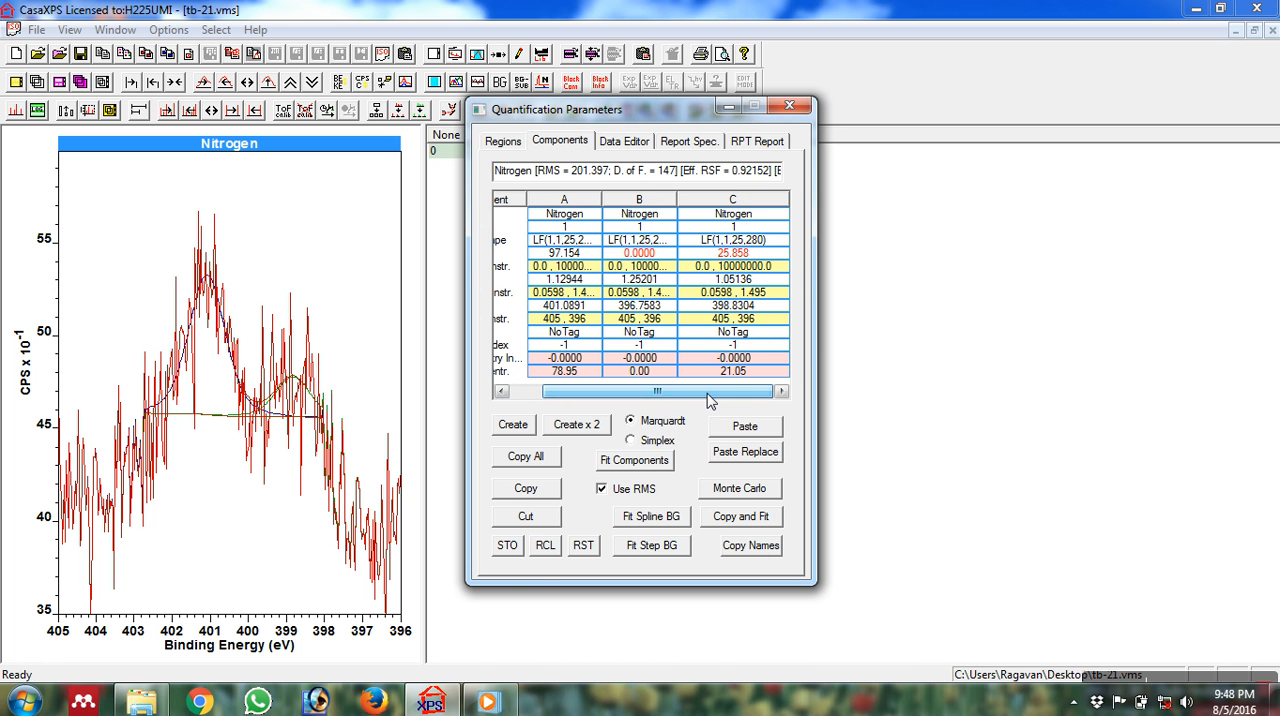
click(657, 203)
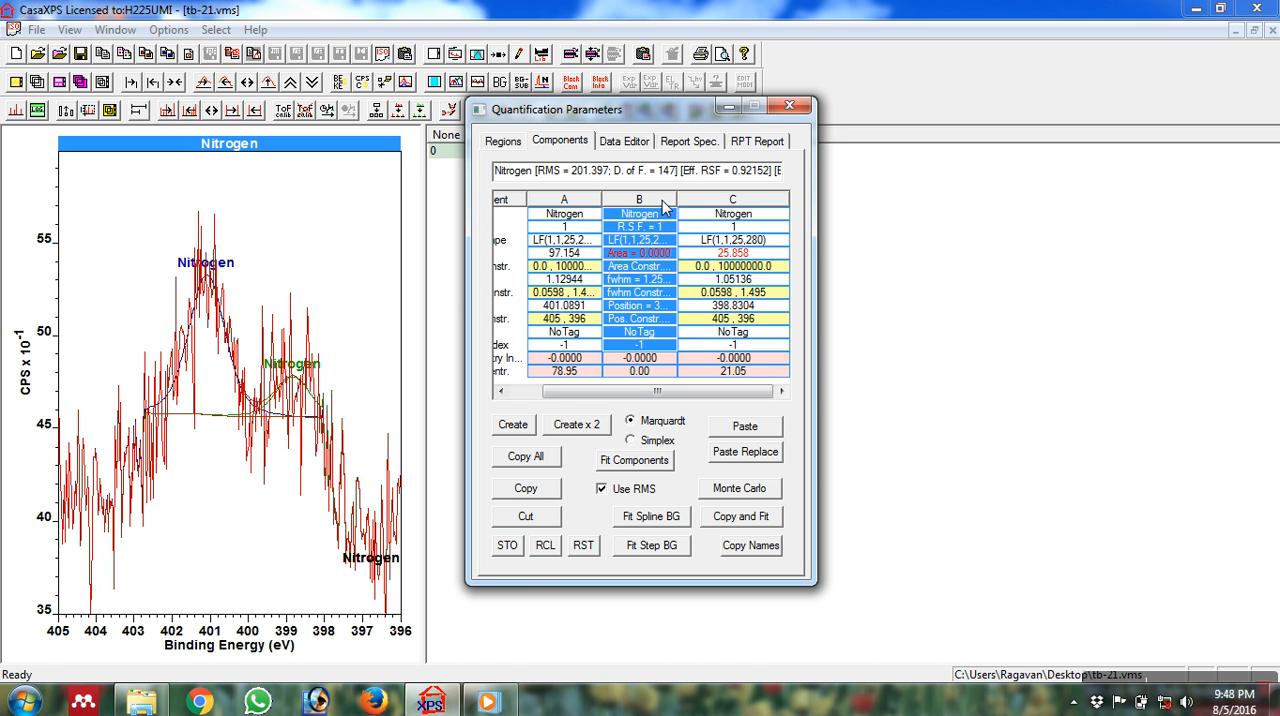
click(650, 197)
click(697, 200)
click(657, 201)
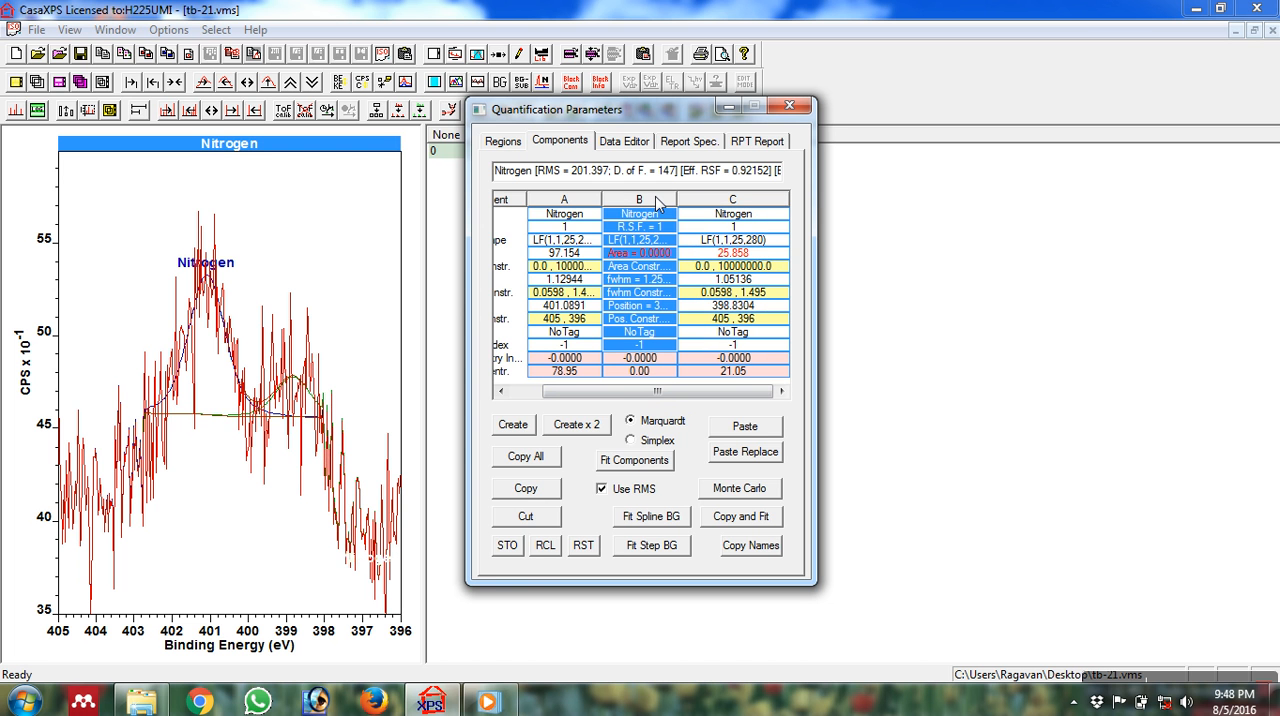
click(562, 201)
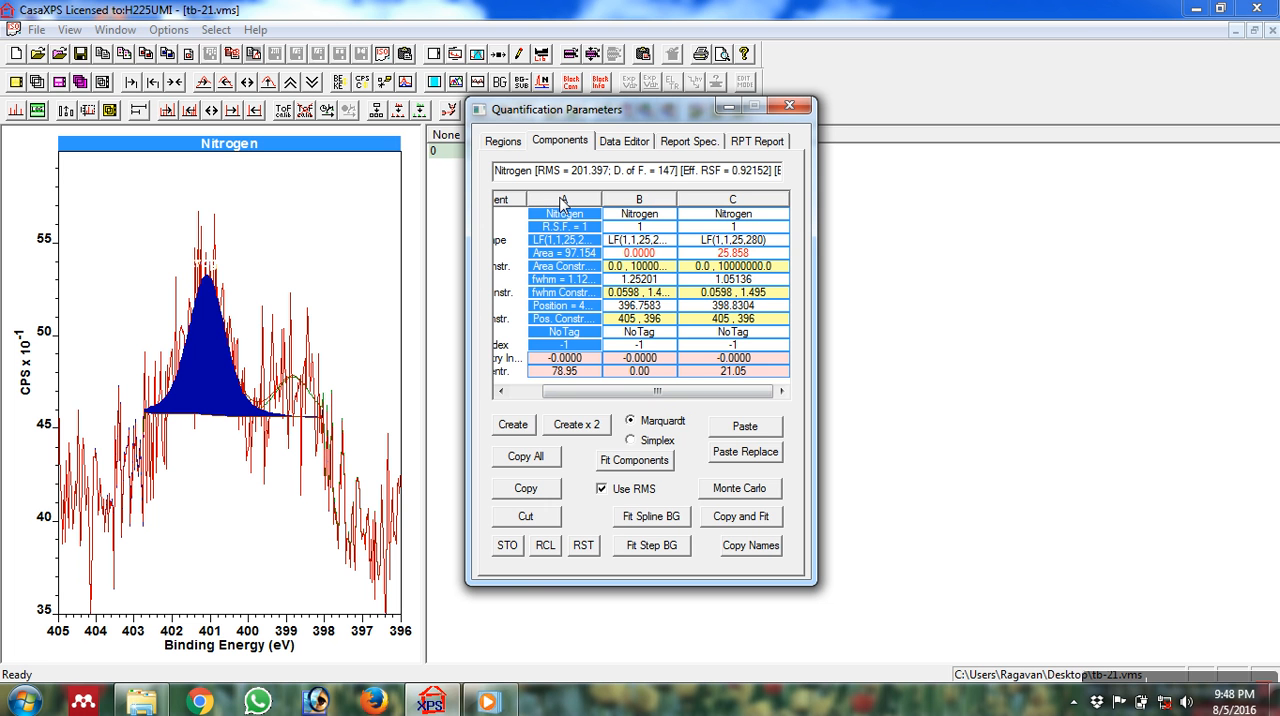
click(634, 201)
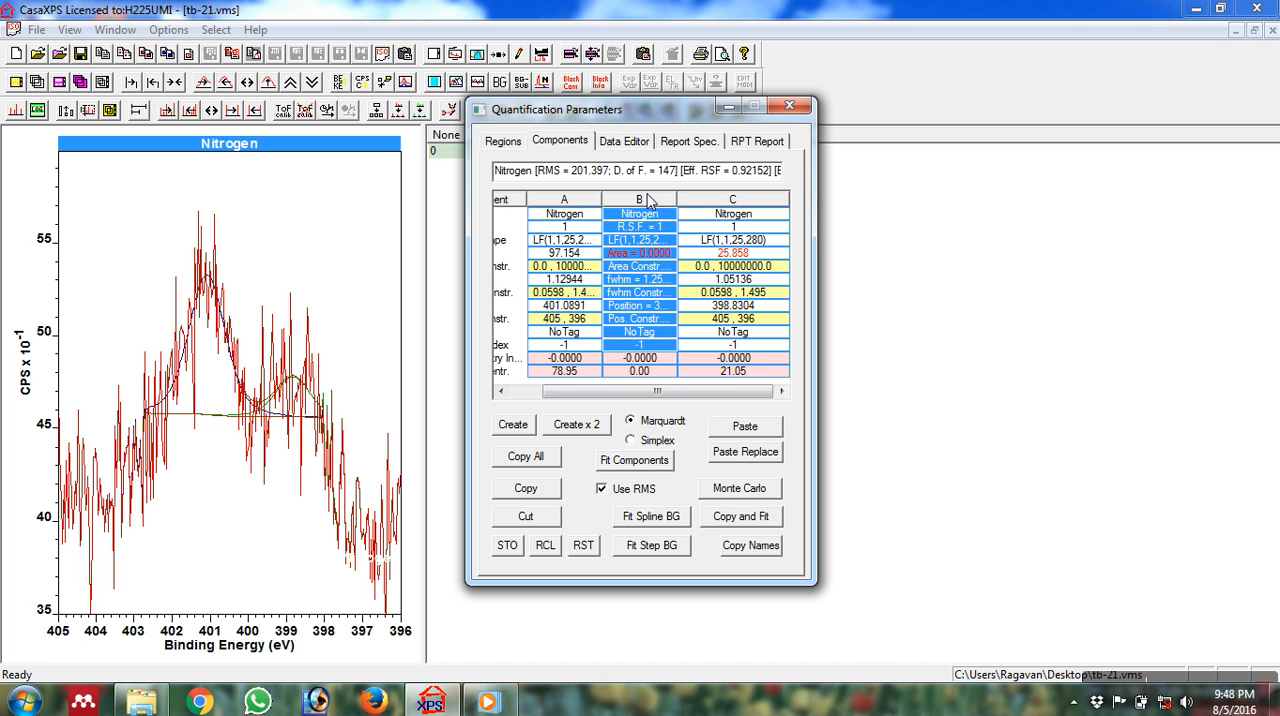
click(527, 515)
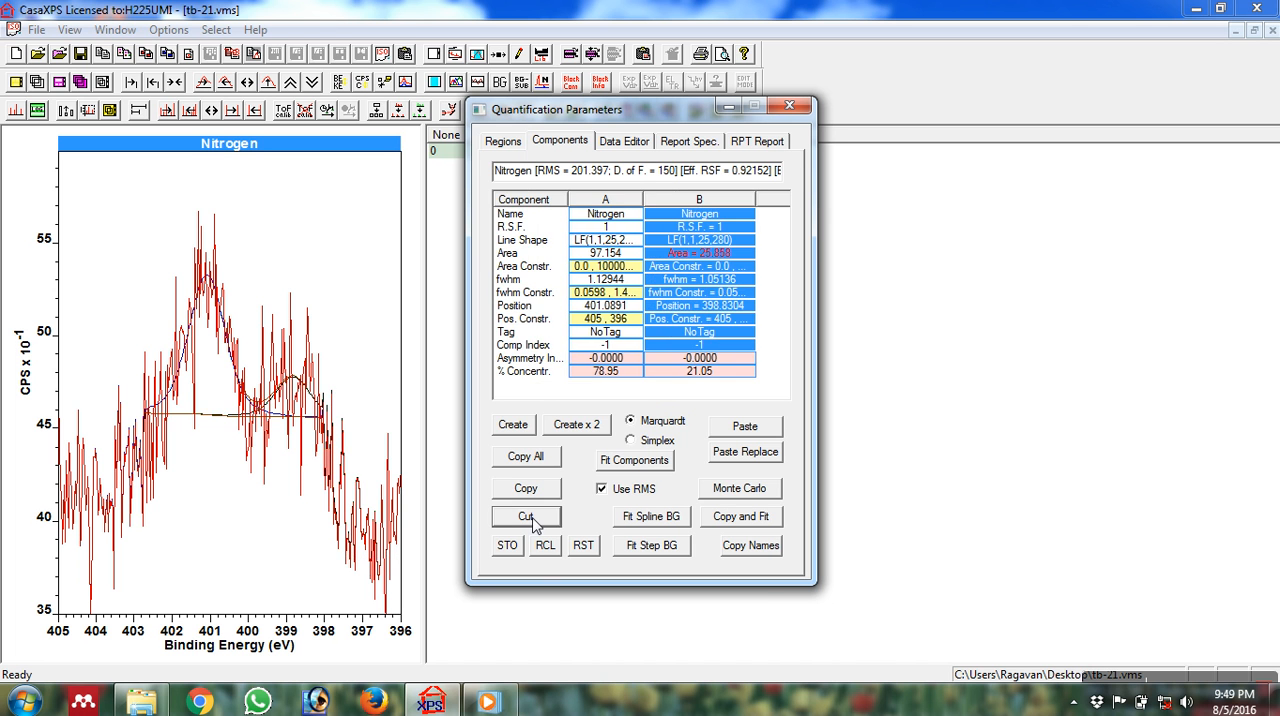
Highlight each remaining Nitrogen component to check its peak position and concentration, and close the quantification parameters.
click(618, 206)
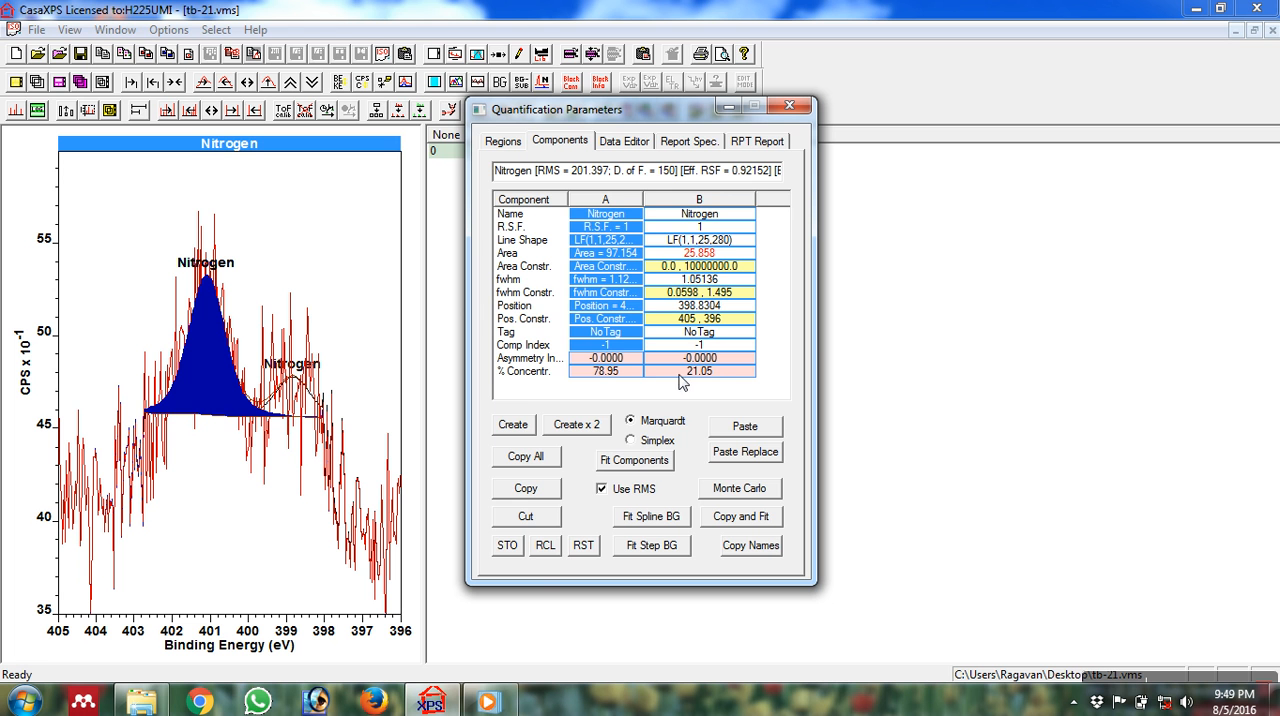
click(718, 205)
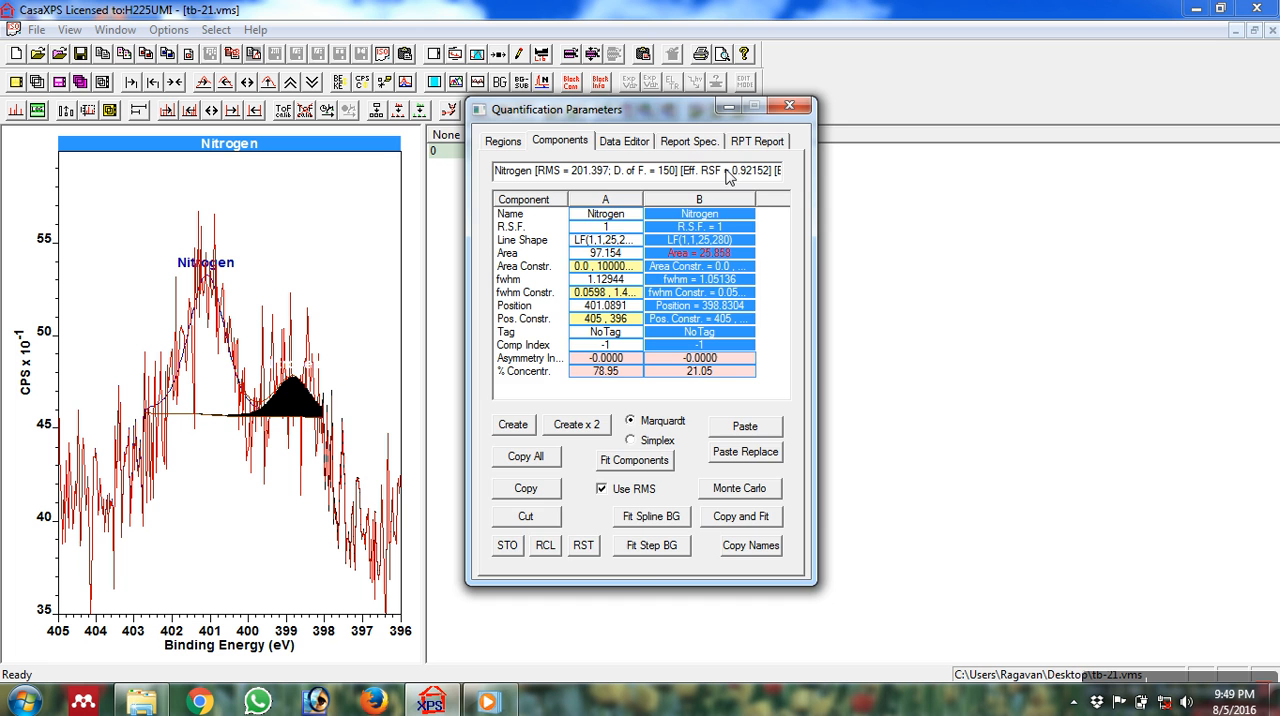
click(809, 104)
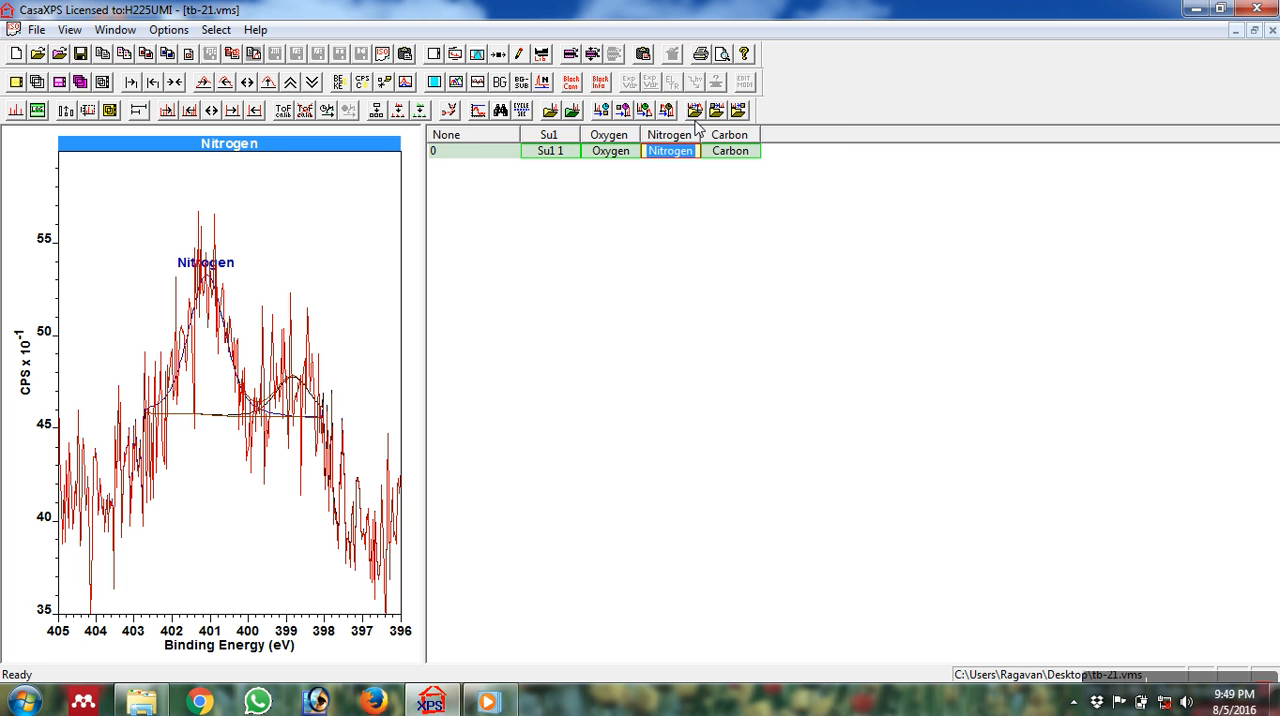
Select all spectra in the file, and display the Oxygen, Nitrogen and Carbon fits one after another.
click(486, 156)
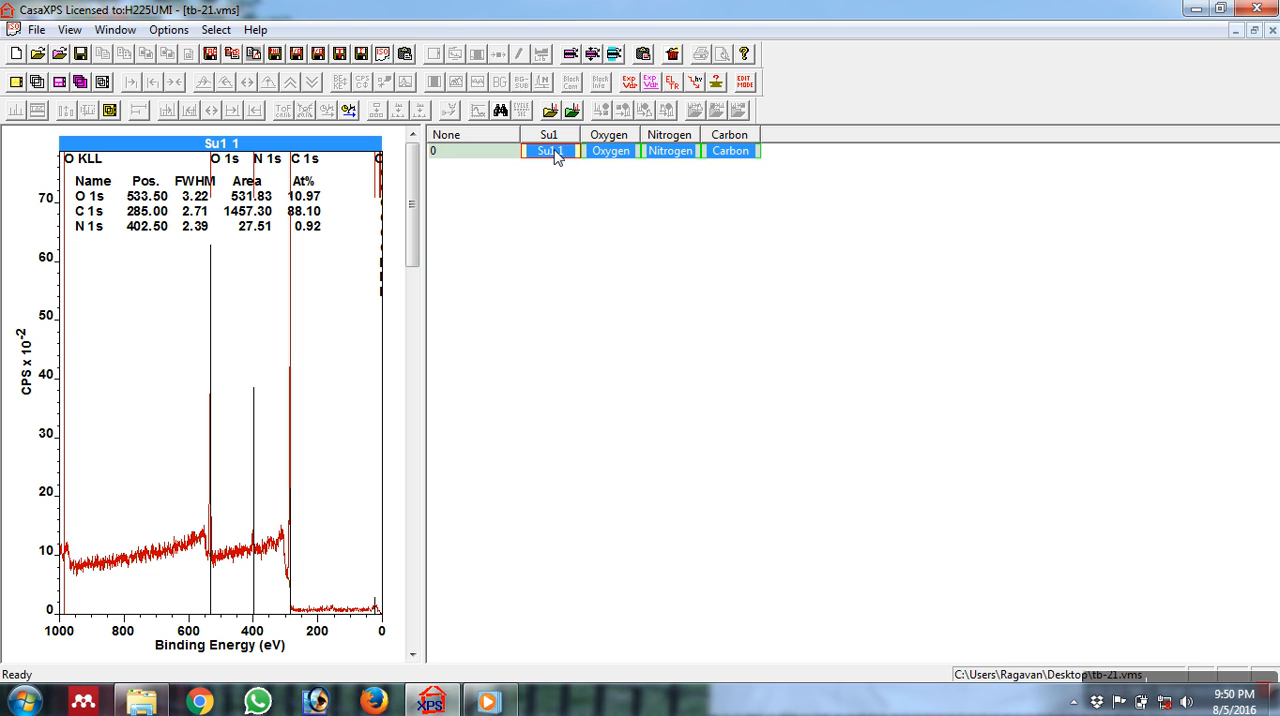
click(611, 151)
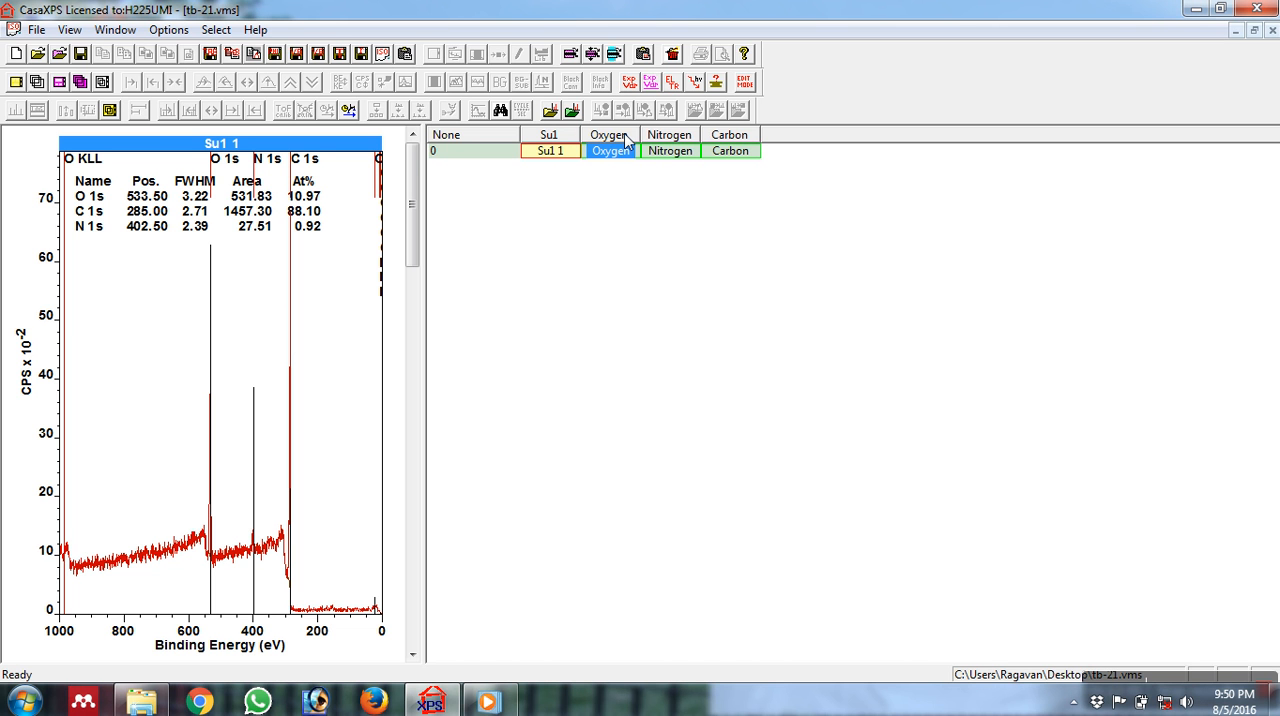
double_click(620, 153)
click(672, 151)
double_click(675, 152)
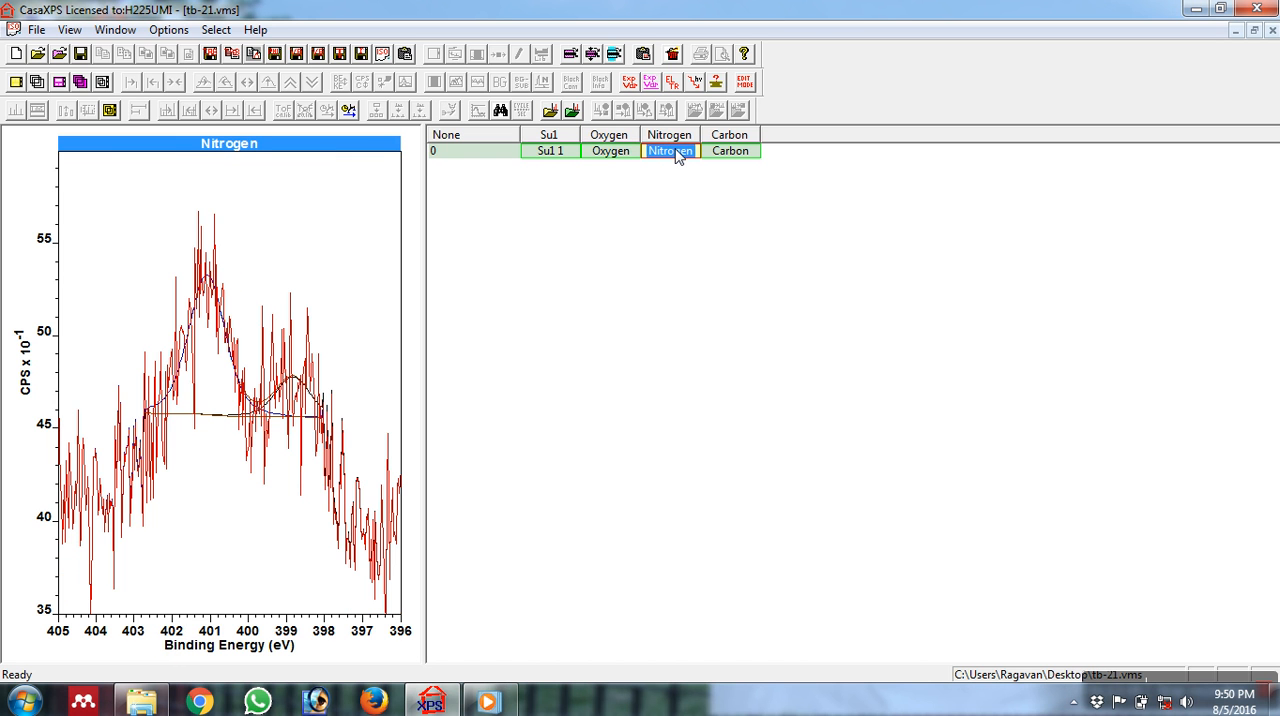
double_click(729, 152)
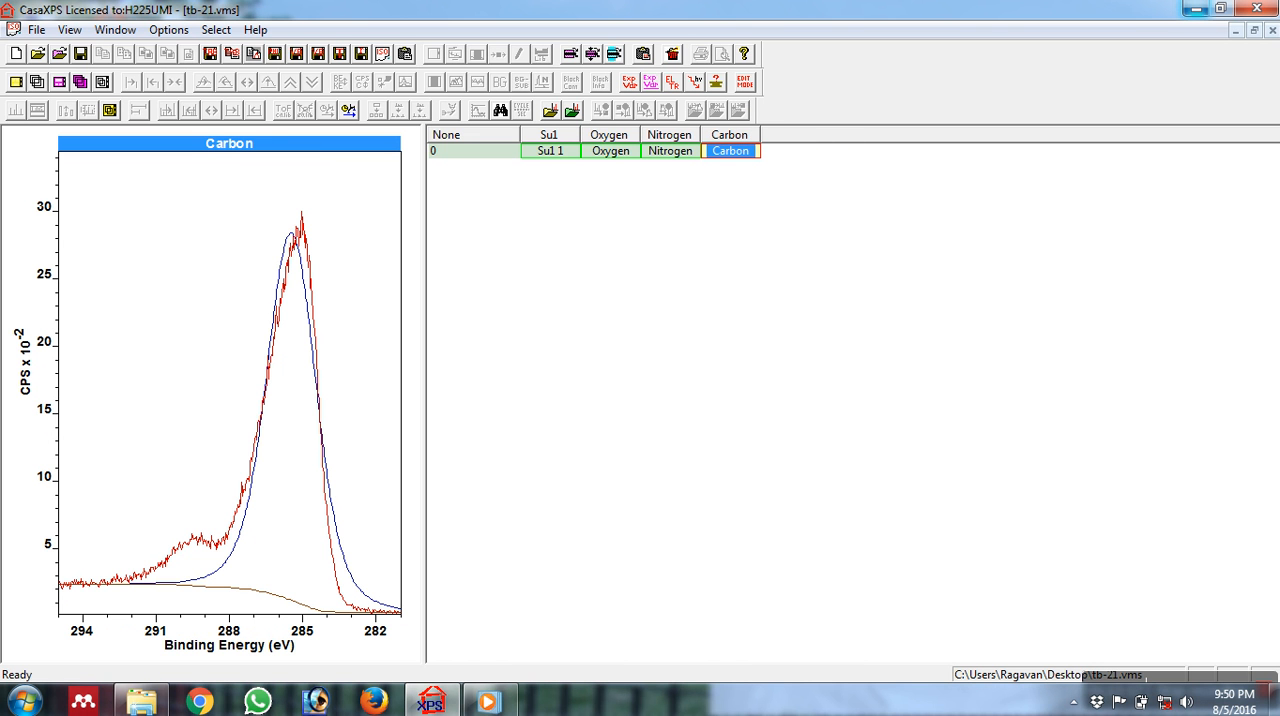
Minimize CasaXPS, open OriginPro in a reduced window and import the exported Oxygen text file from the Desktop into Book1.
click(1196, 9)
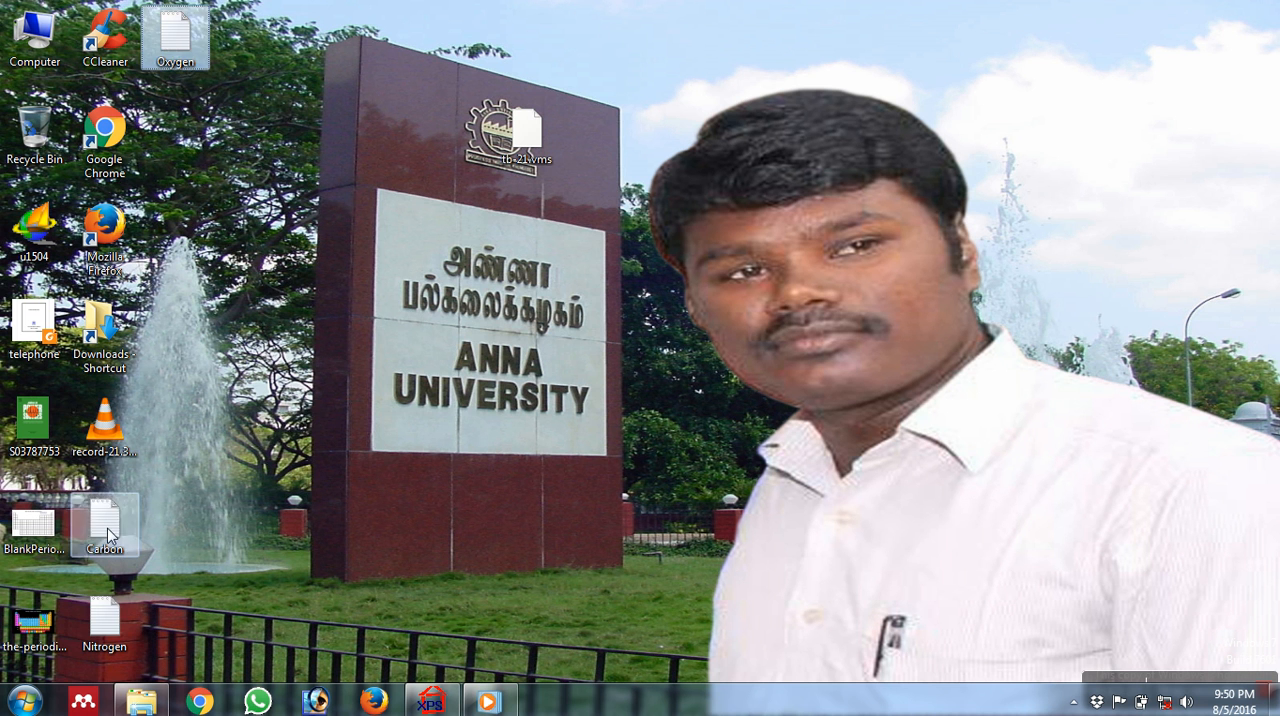
click(104, 622)
click(776, 28)
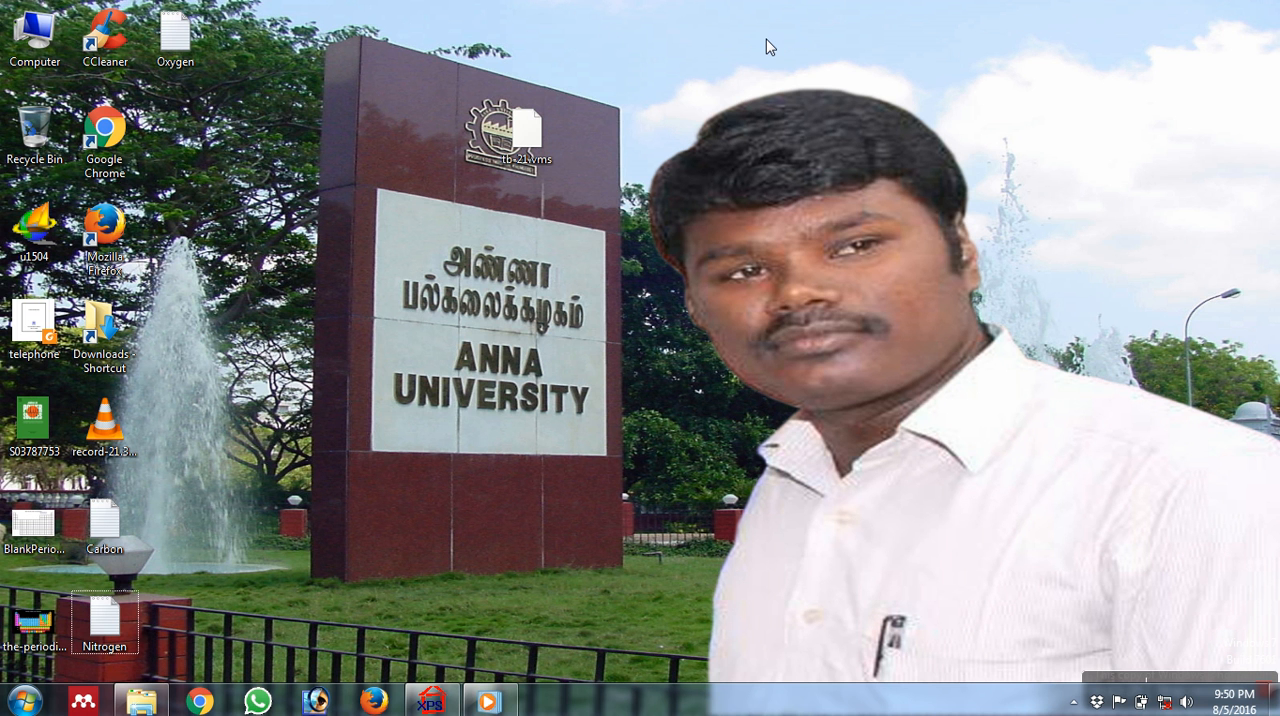
right_click(767, 42)
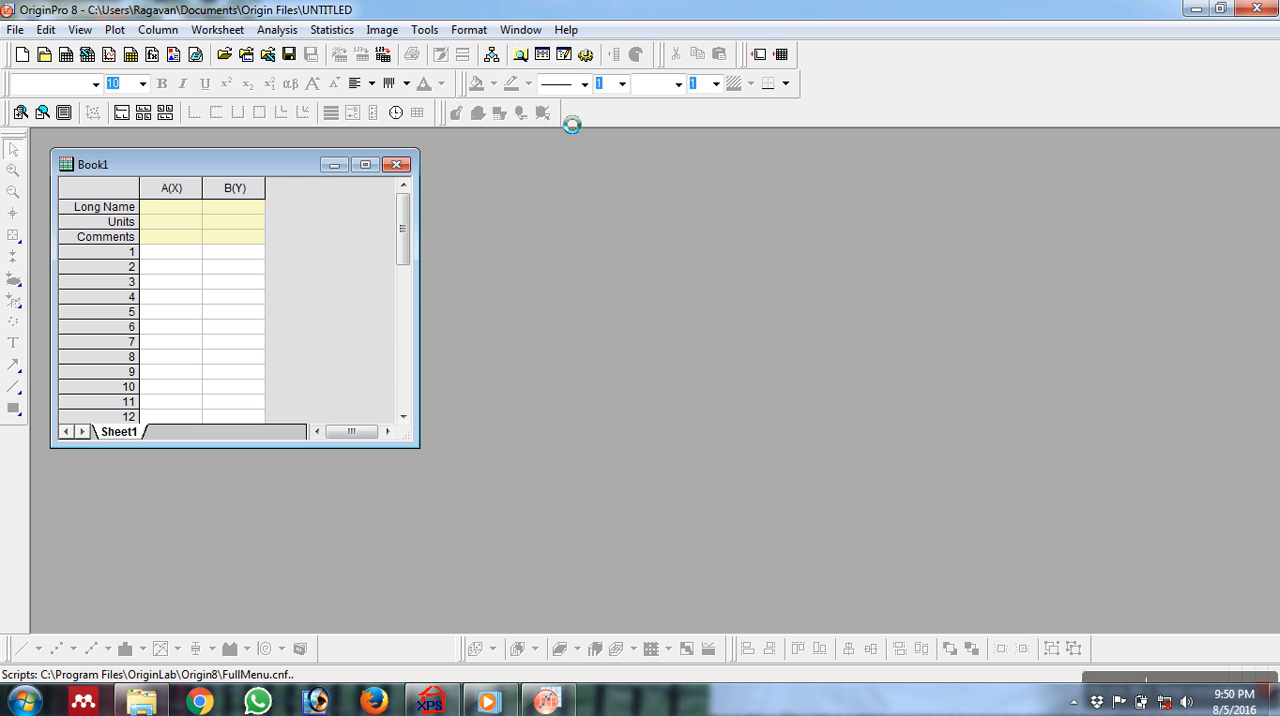
click(1226, 10)
drag(172, 40, 700, 322)
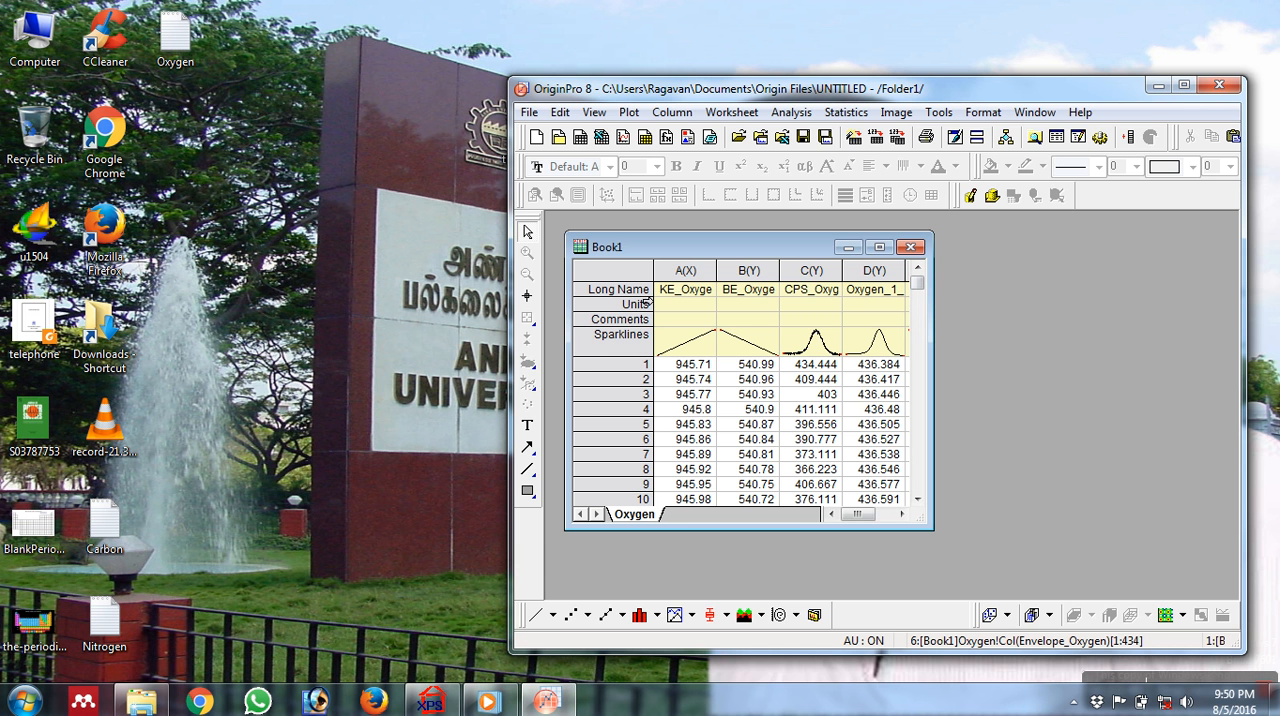
Remove the Long Name, Units, Comments and Sparklines label rows from the Oxygen worksheet.
drag(612, 292, 624, 356)
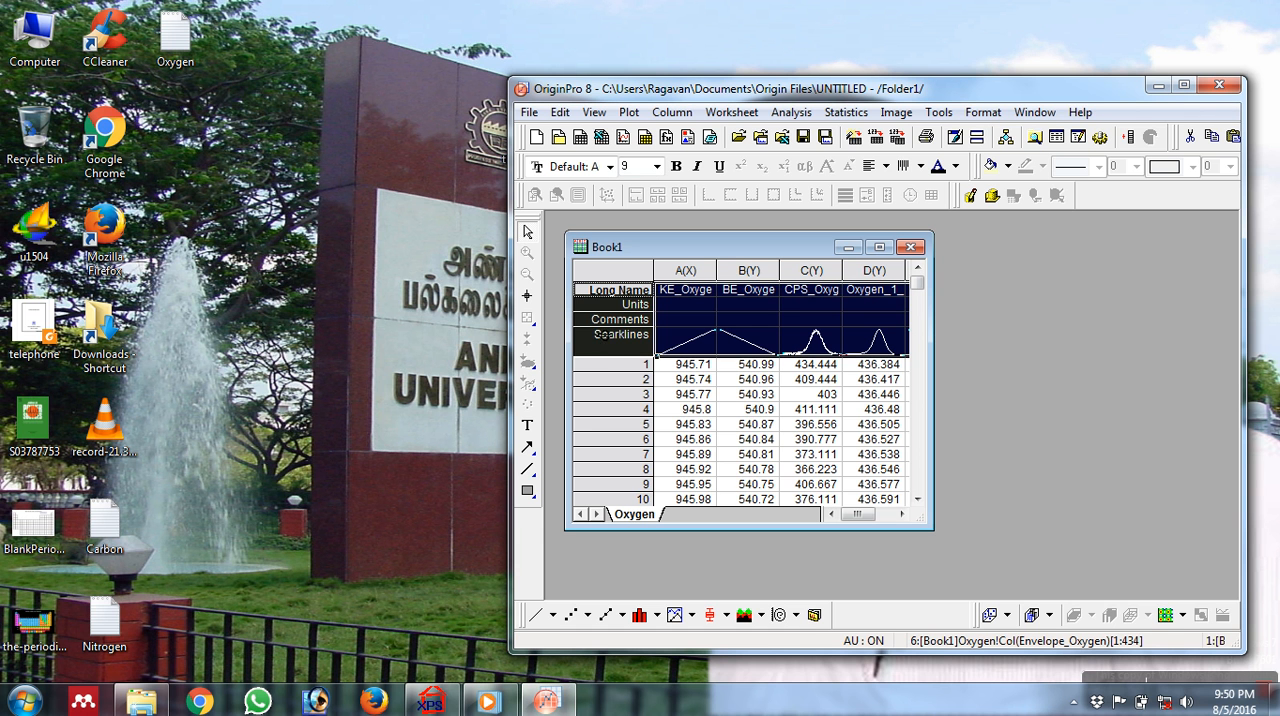
right_click(600, 320)
click(632, 354)
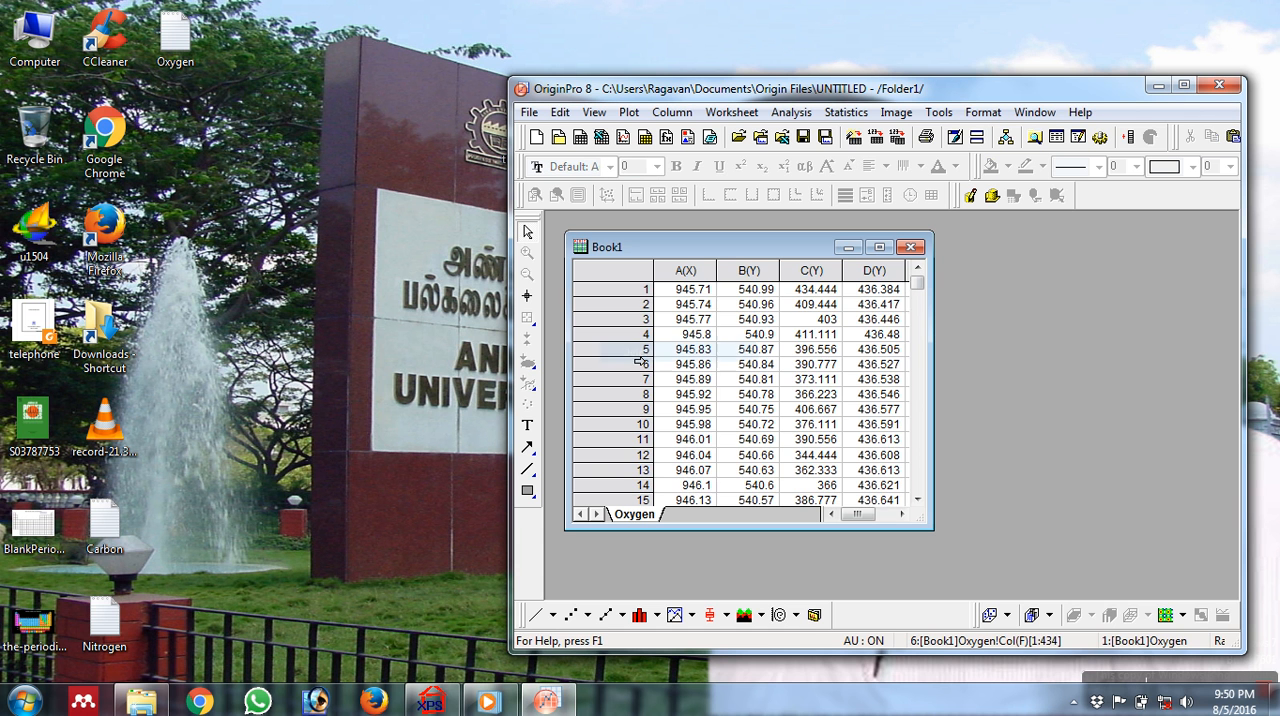
Plot all columns of the Oxygen worksheet as a line graph and move the graph window clear of the data.
click(628, 272)
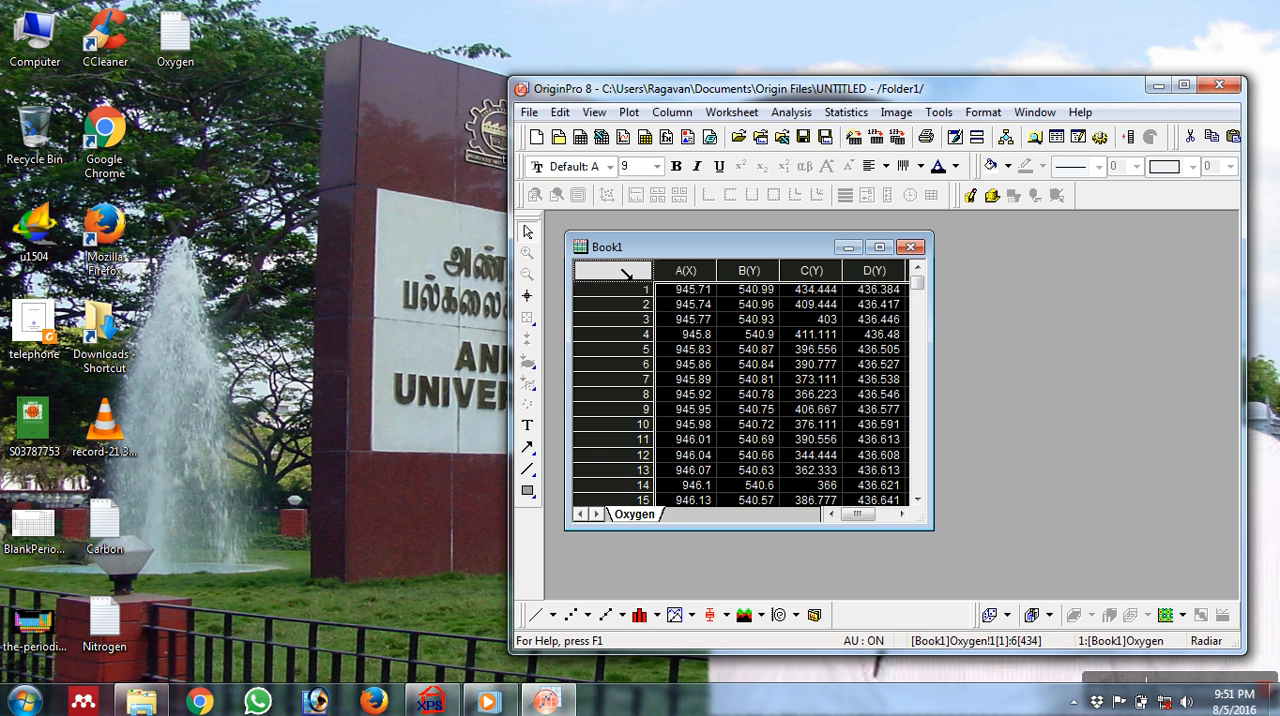
click(536, 615)
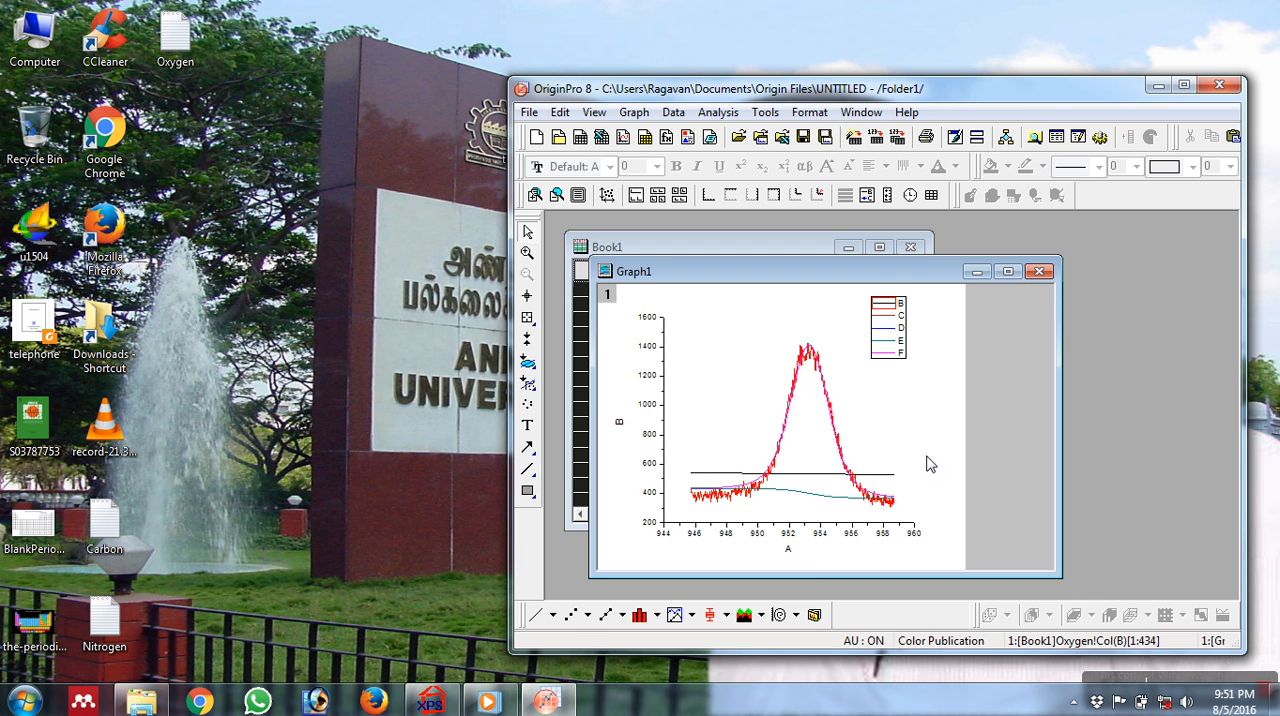
drag(920, 275, 1090, 282)
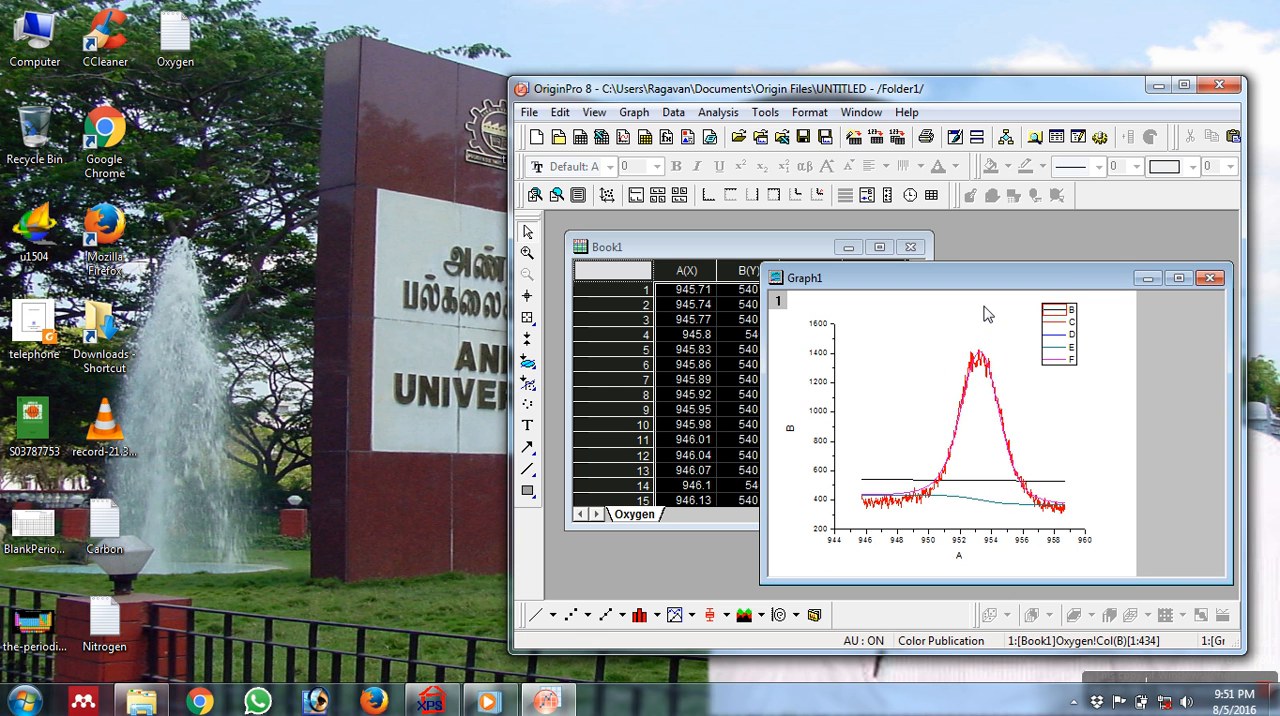
Maximize the Oxygen workbook and check the plot designations of columns B and A, keeping B as Y and A as X.
click(884, 248)
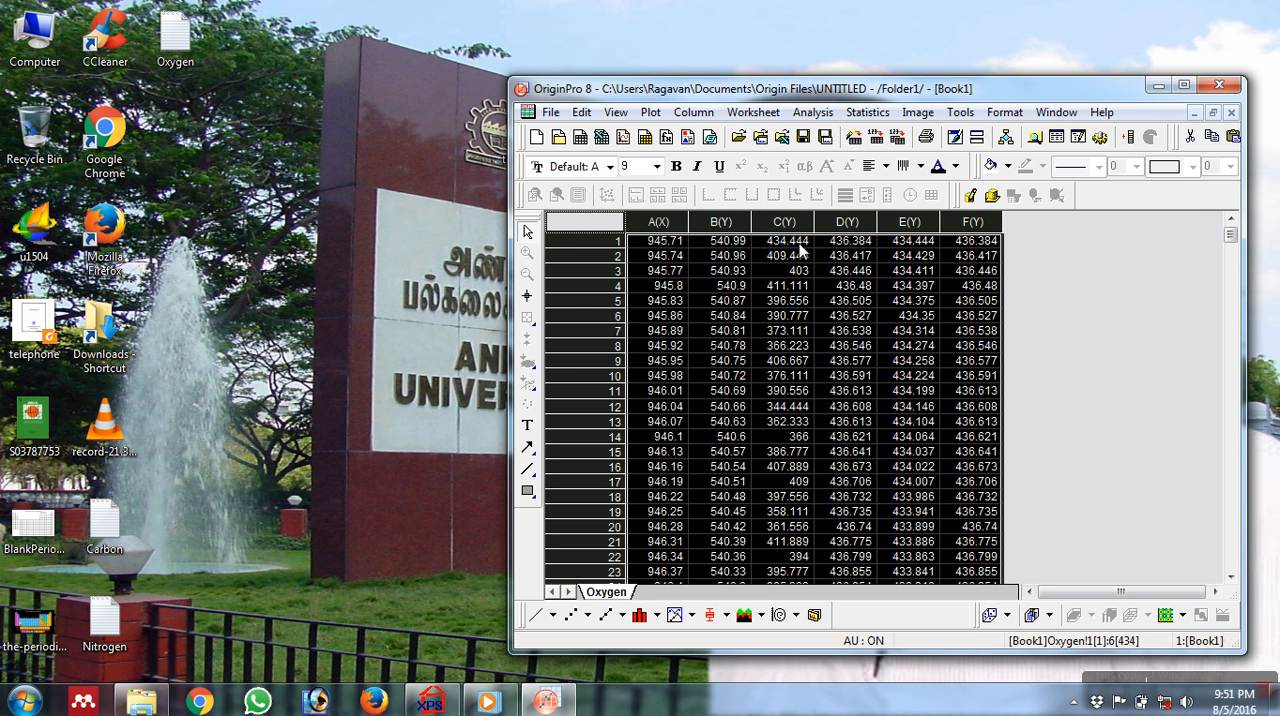
click(1212, 116)
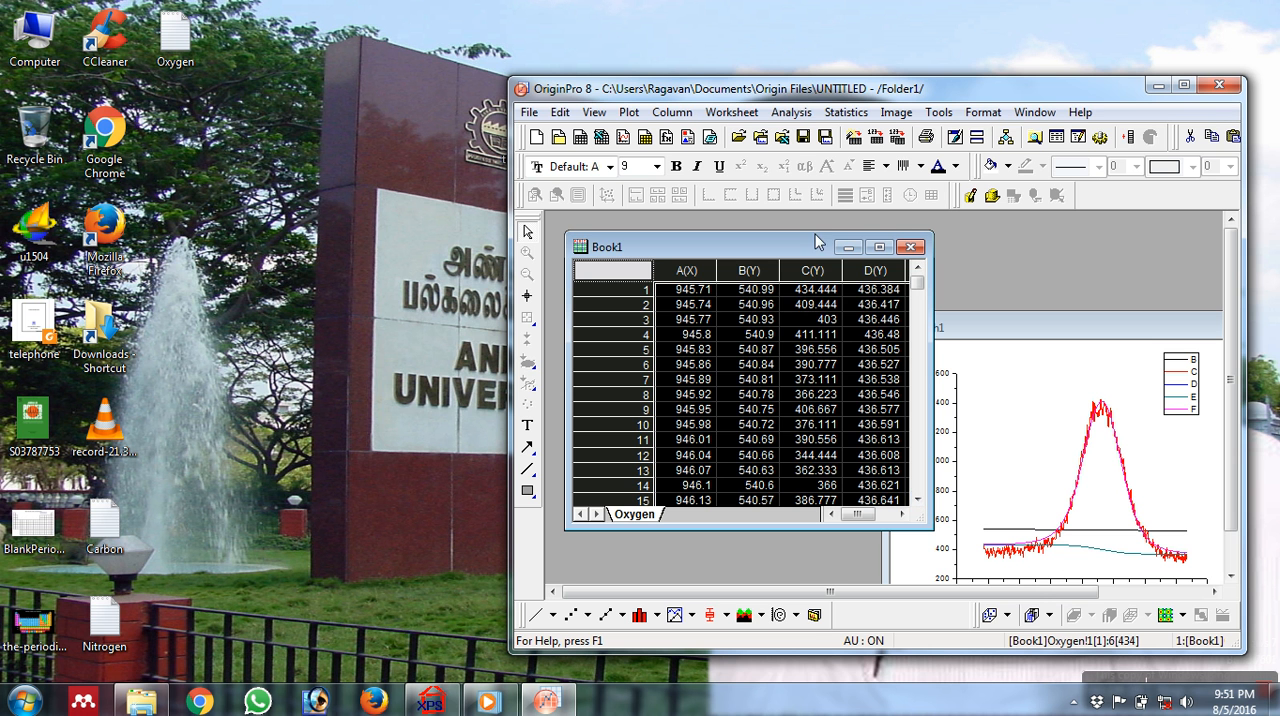
click(879, 247)
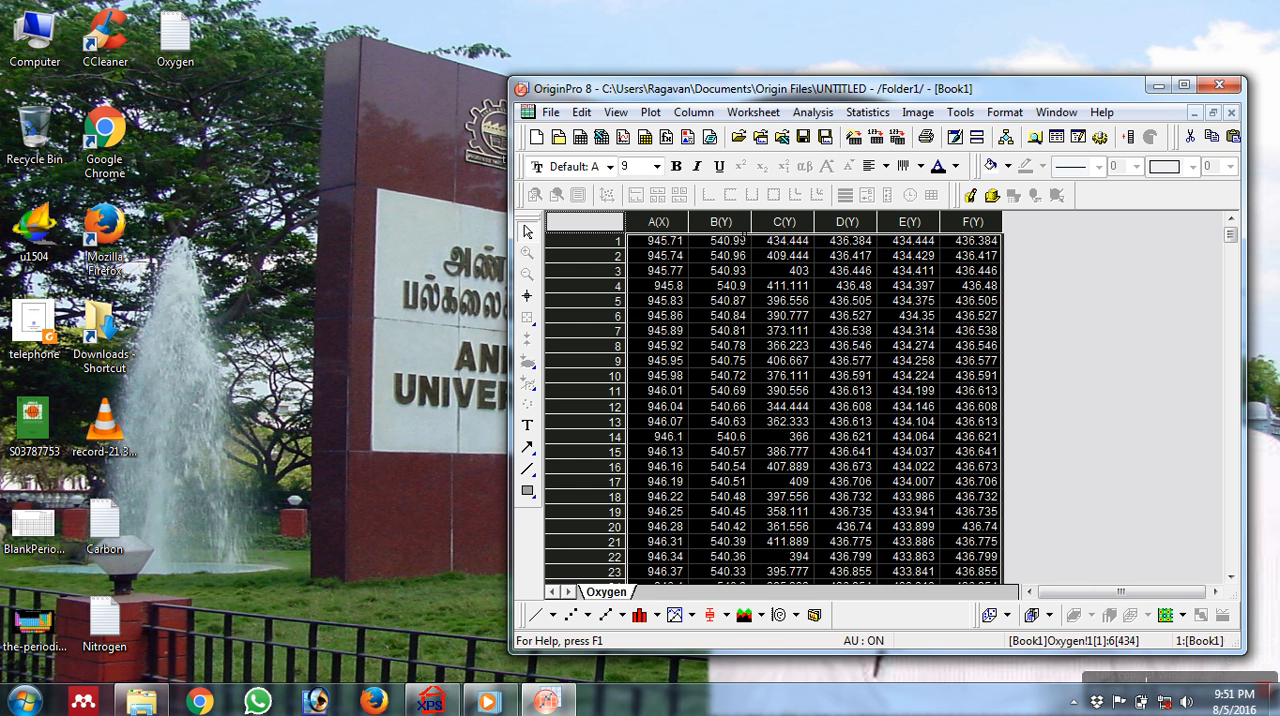
double_click(741, 224)
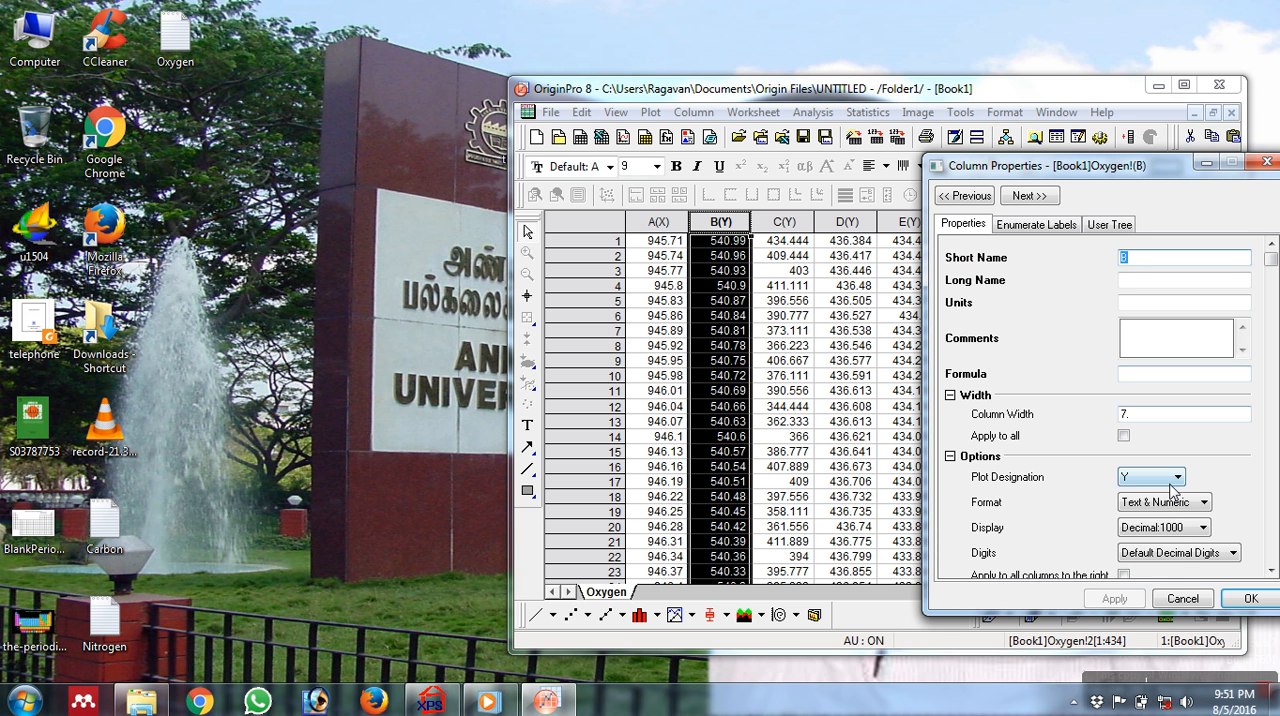
click(1172, 482)
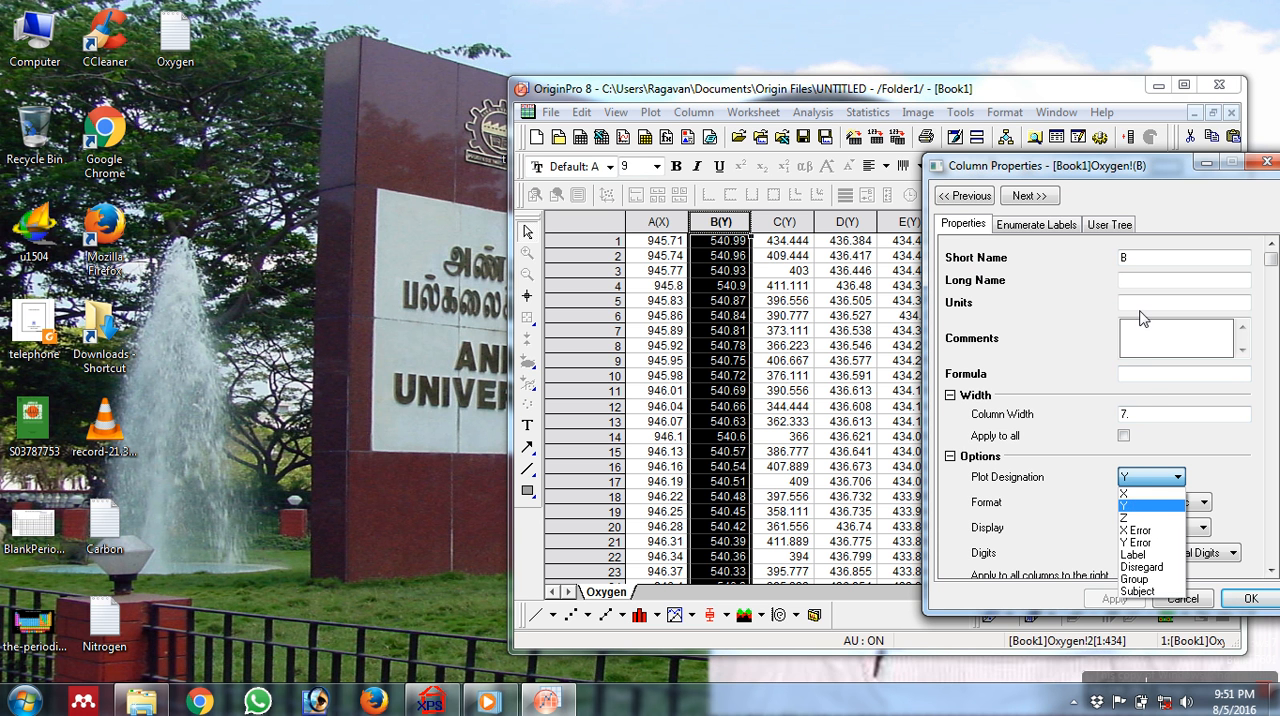
click(1140, 506)
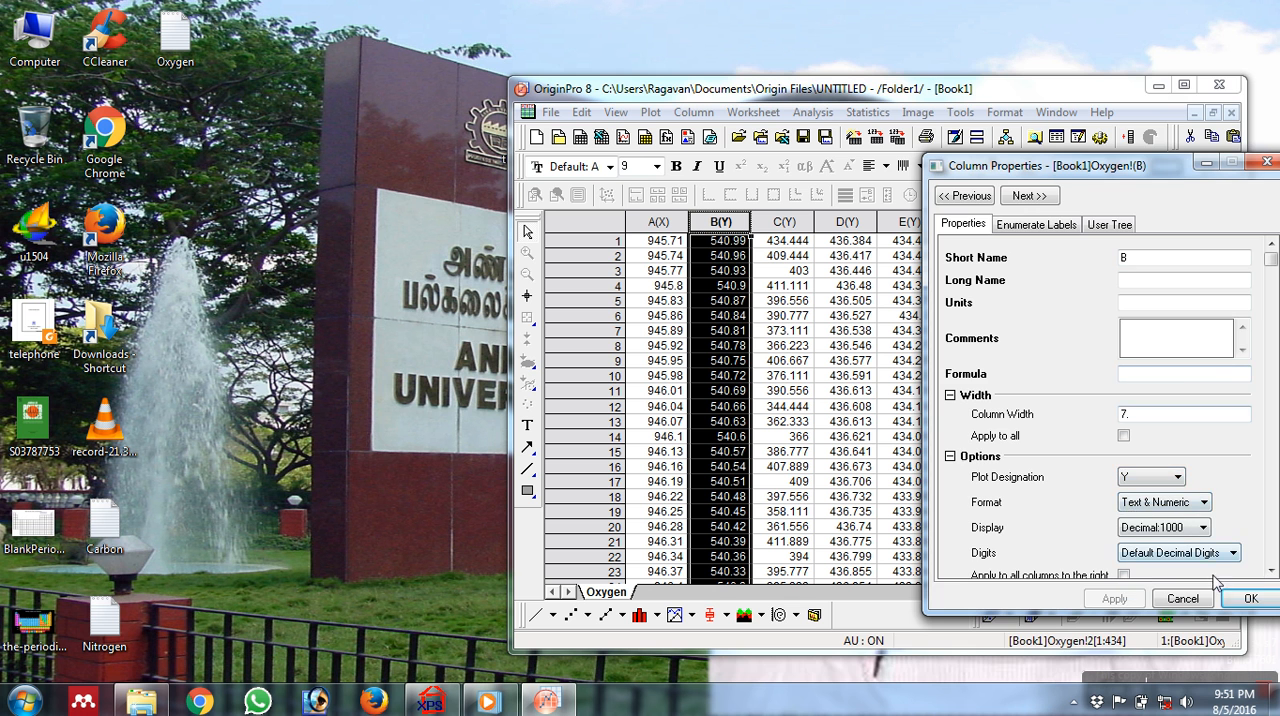
click(1250, 598)
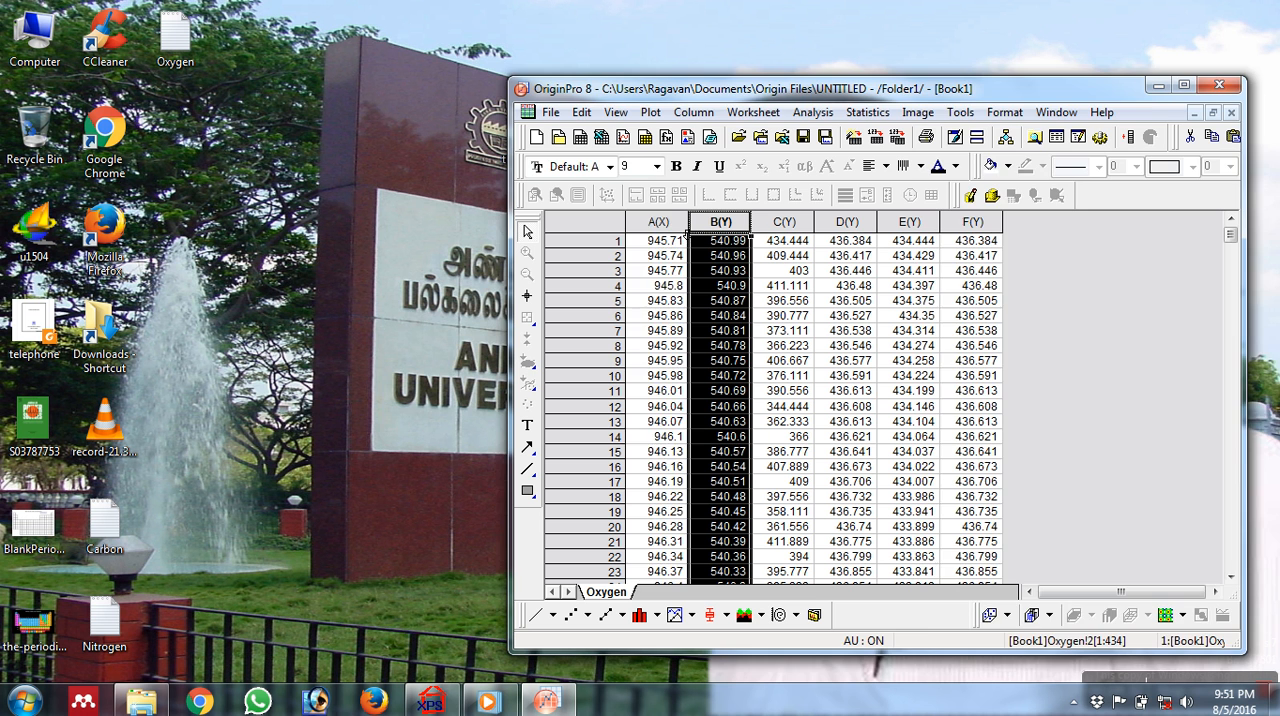
double_click(666, 224)
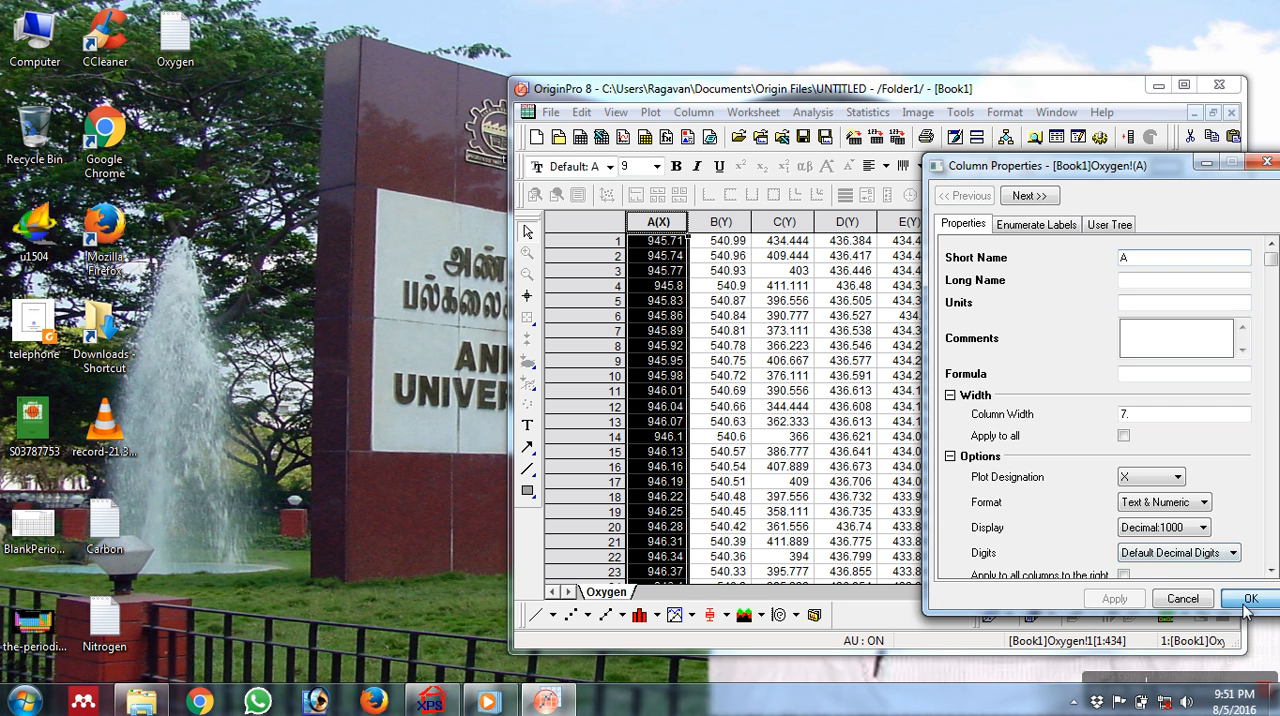
click(1246, 602)
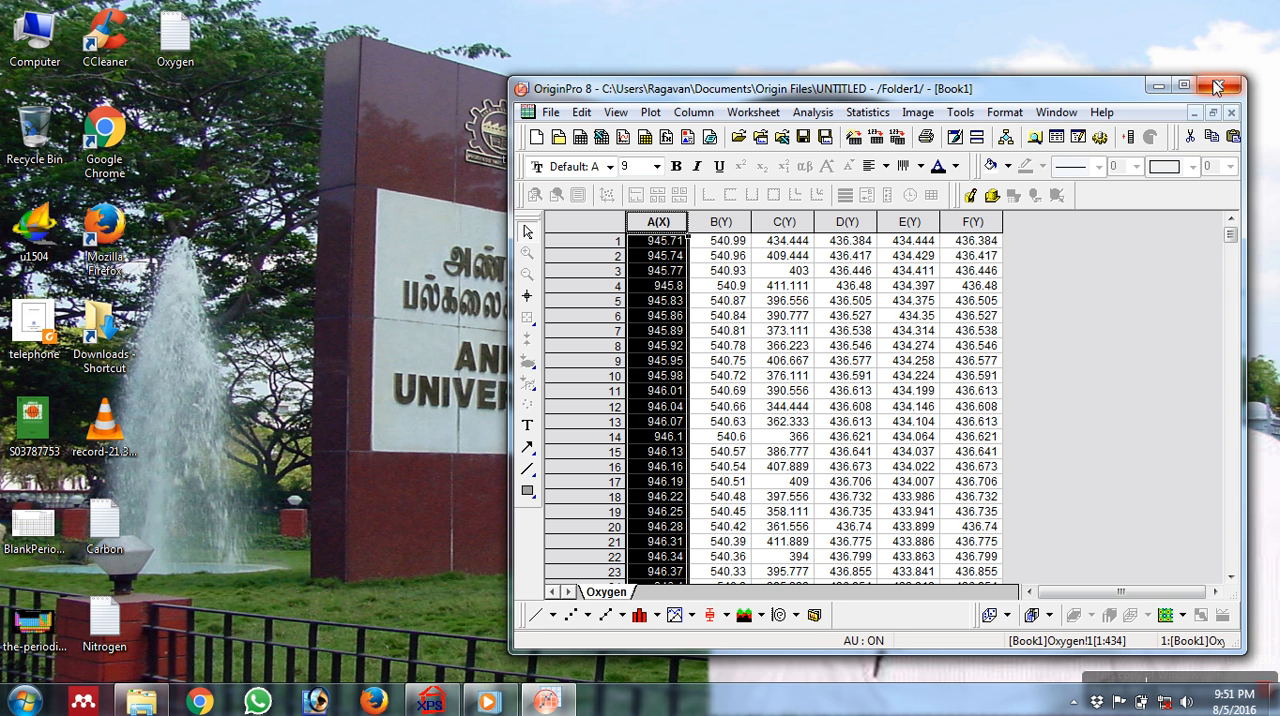
Select the whole Oxygen worksheet again and plot it as a second line graph.
click(617, 221)
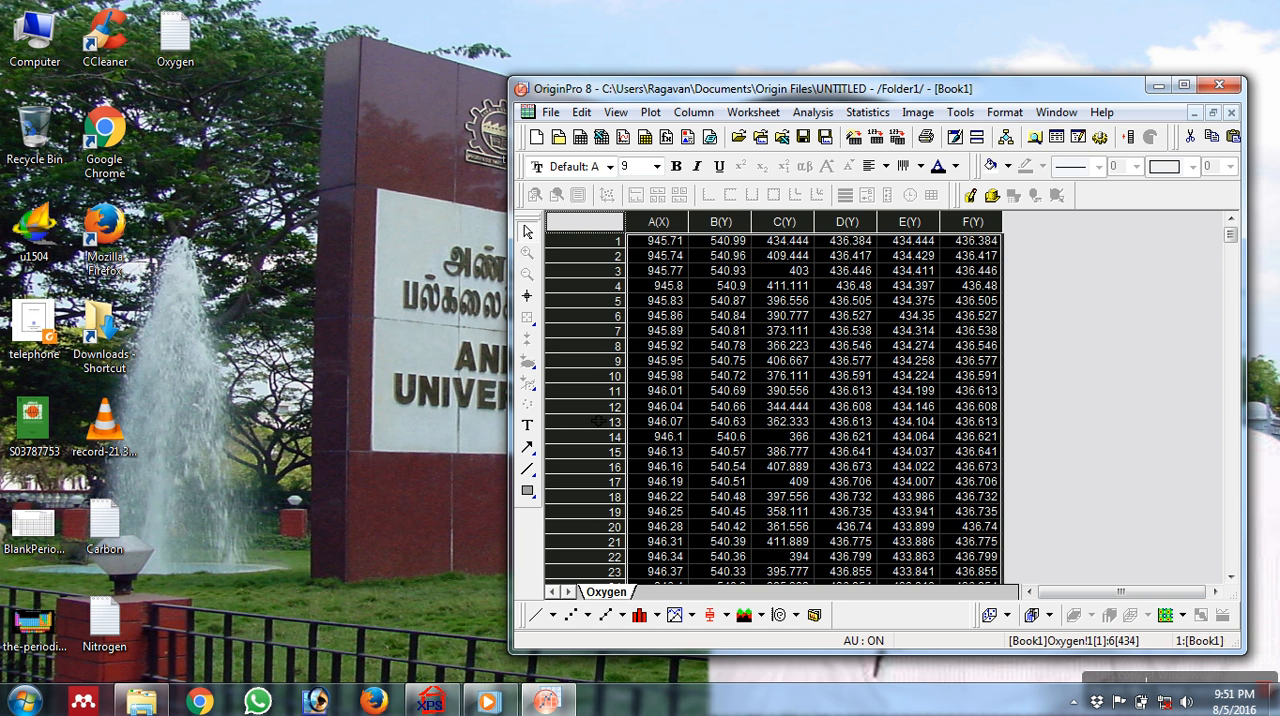
click(533, 614)
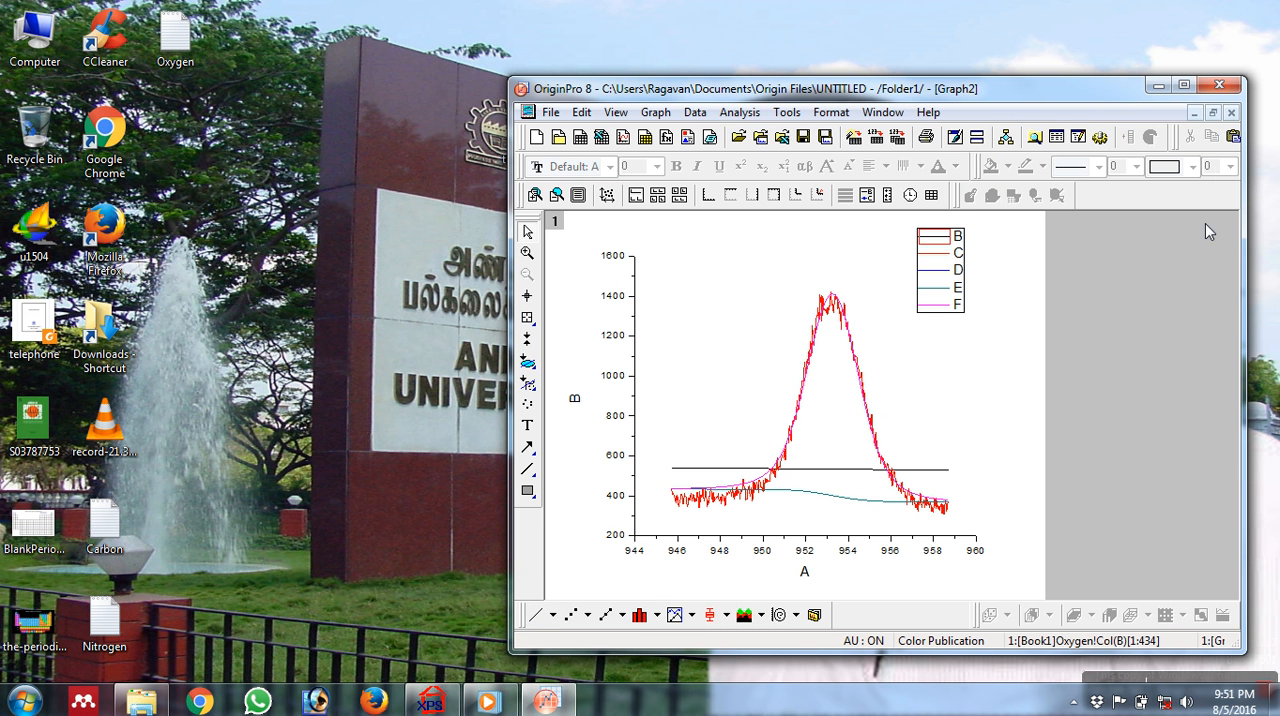
Close OriginPro without saving the project, and switch to CasaXPS and close it as well.
click(1228, 89)
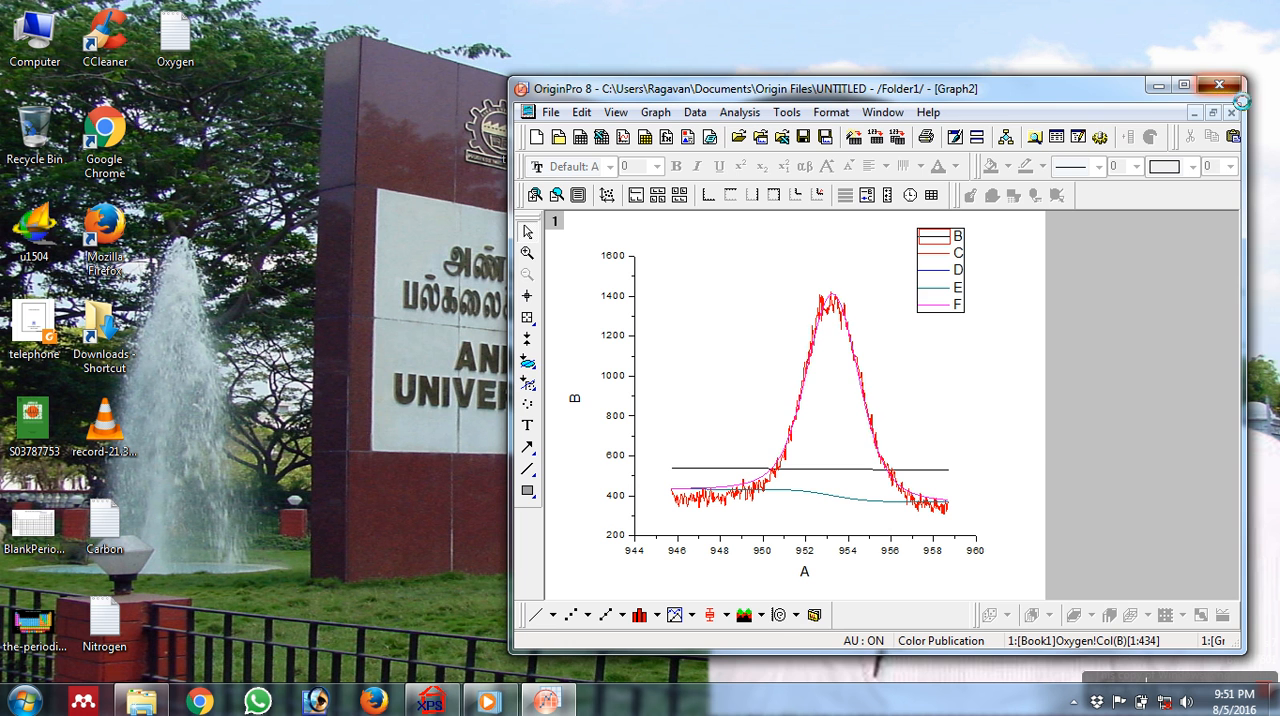
click(887, 416)
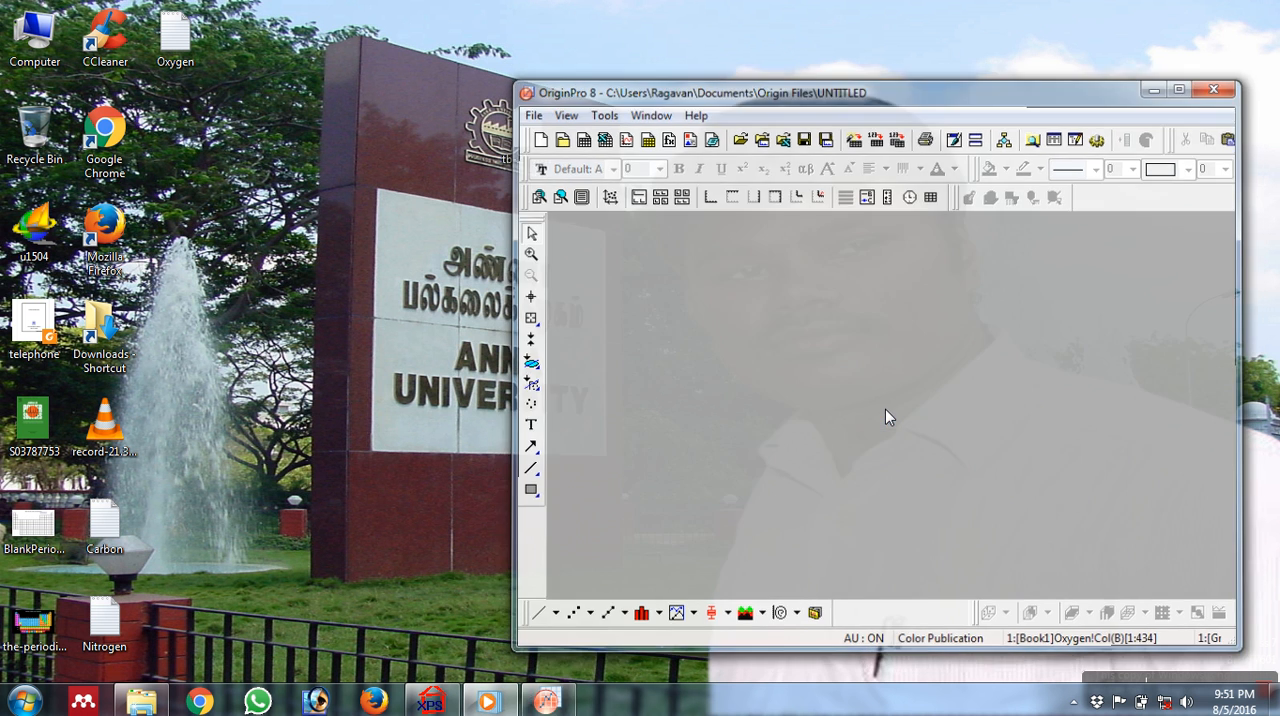
click(449, 710)
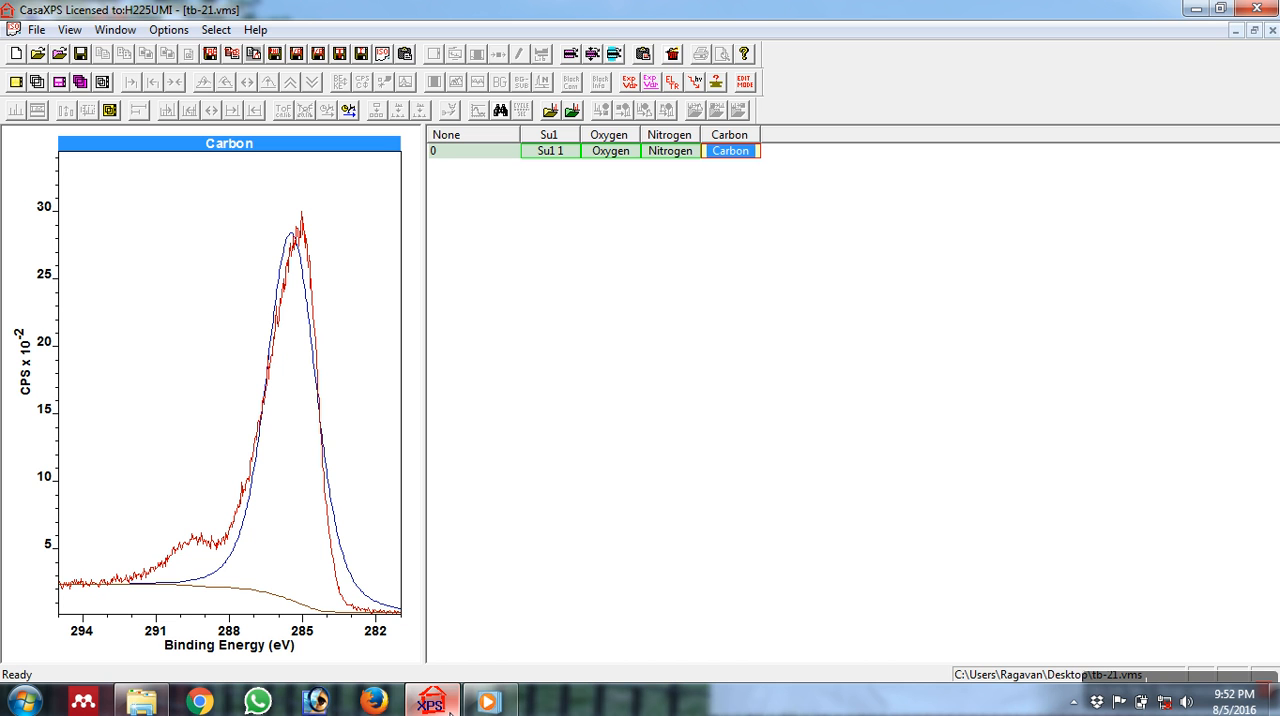
click(1258, 16)
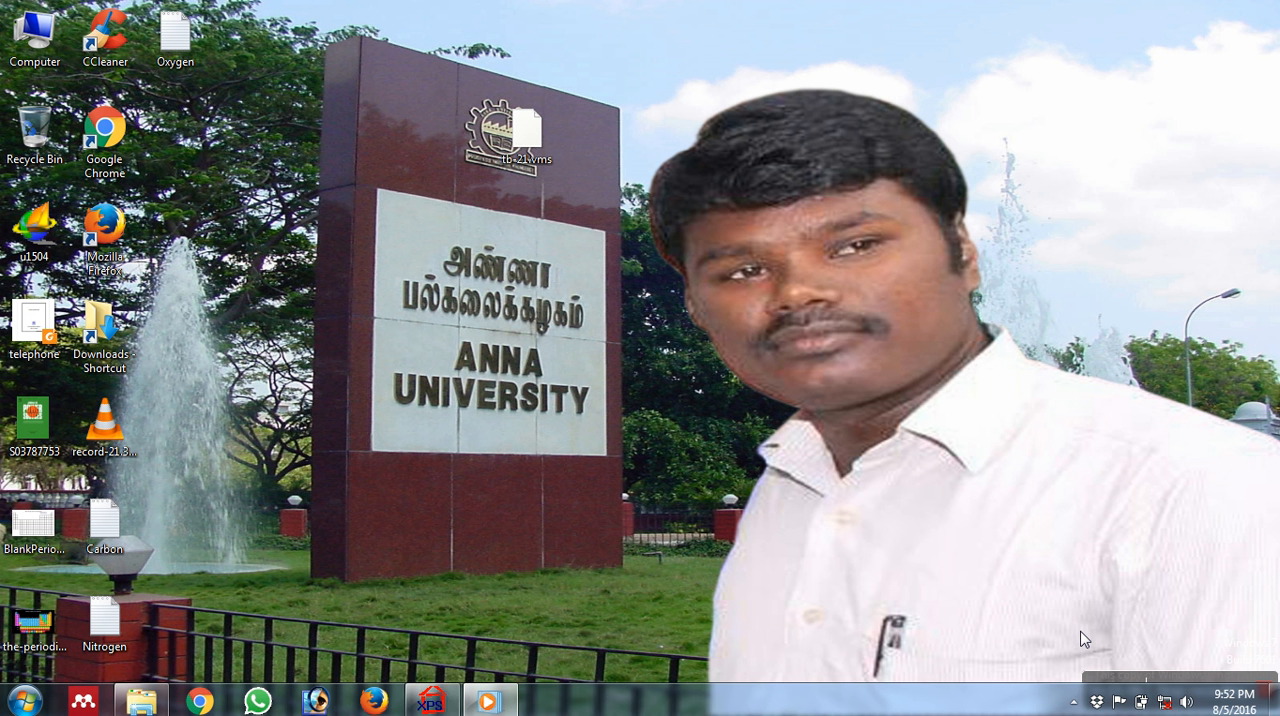